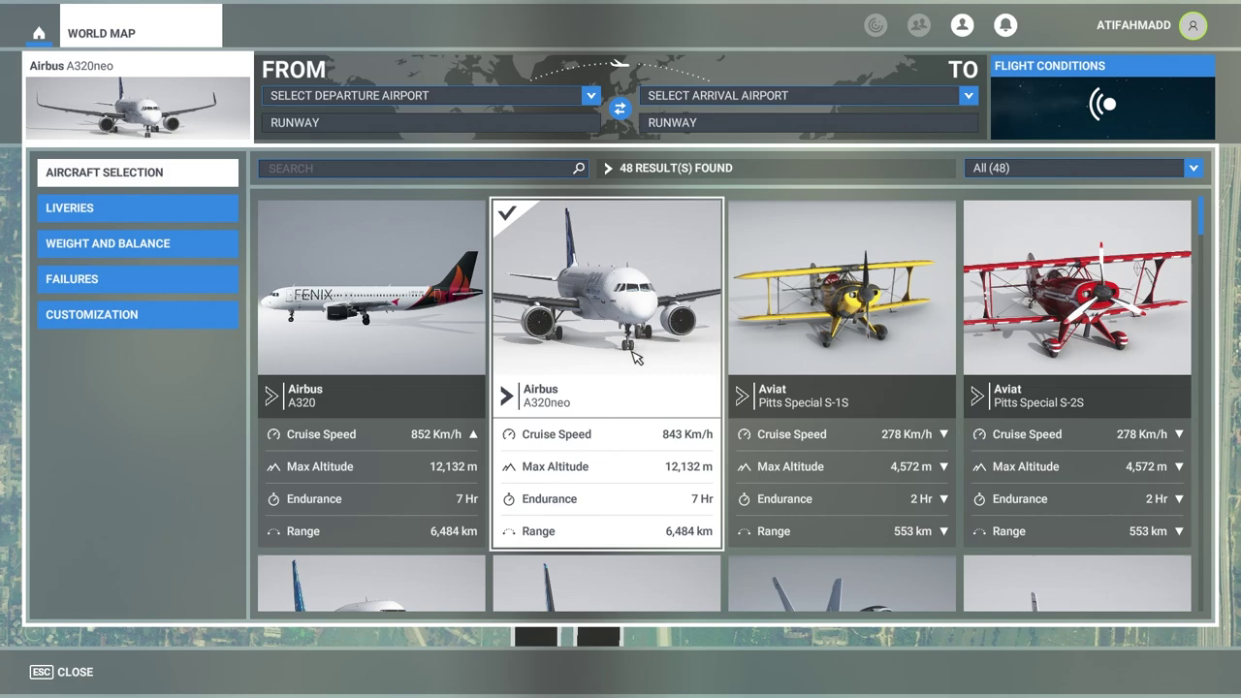
Browse the aircraft list and select the FlyByWire Simulations A320neo (LEAP)
scroll(636, 359, "down", 1)
scroll(635, 359, "up", 1)
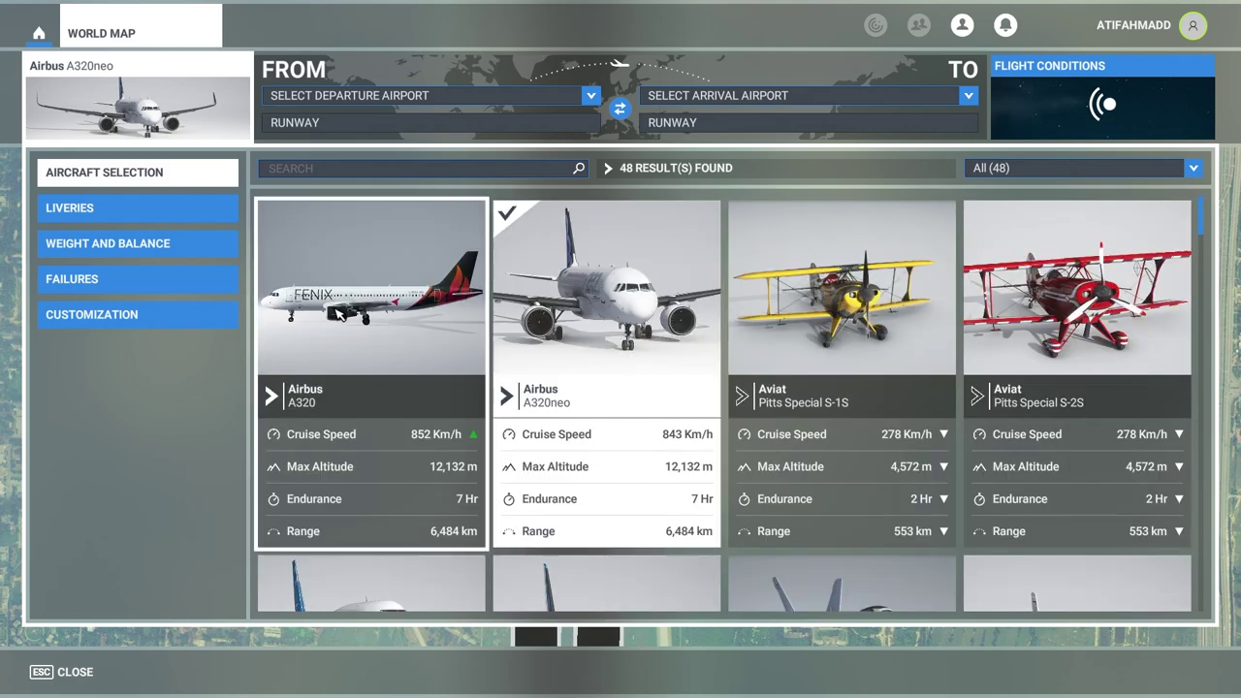
scroll(337, 312, "down", 8)
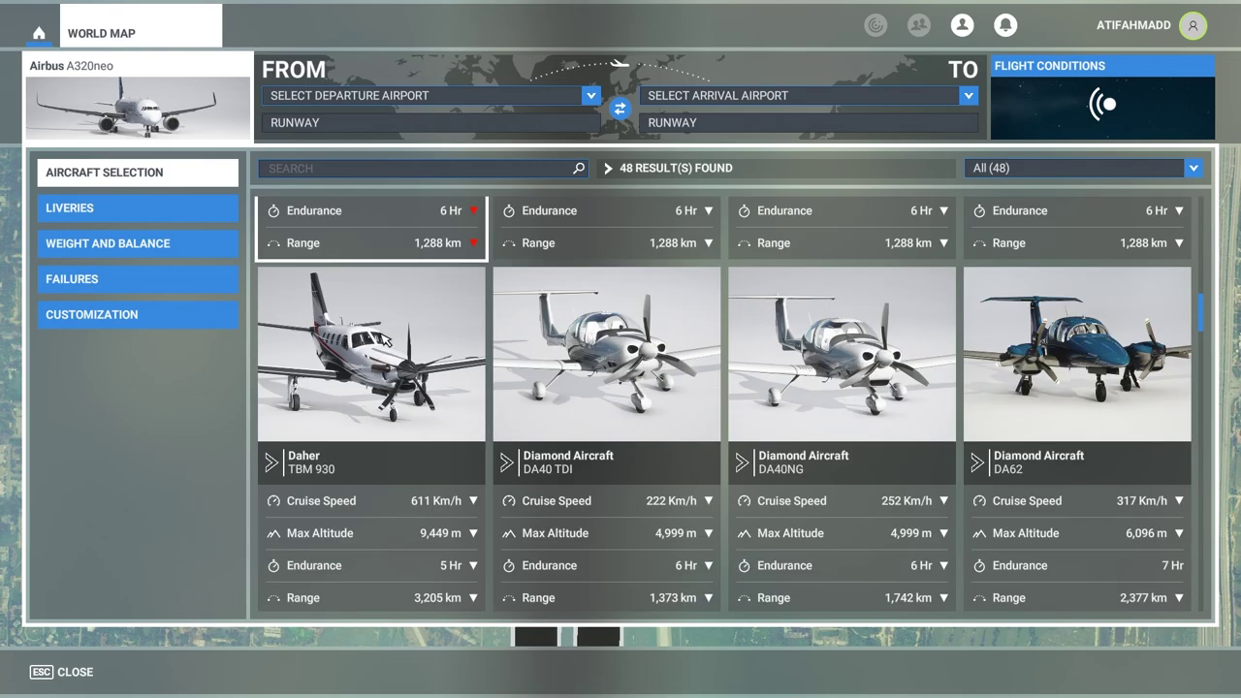
scroll(386, 340, "down", 5)
left_click(1040, 412)
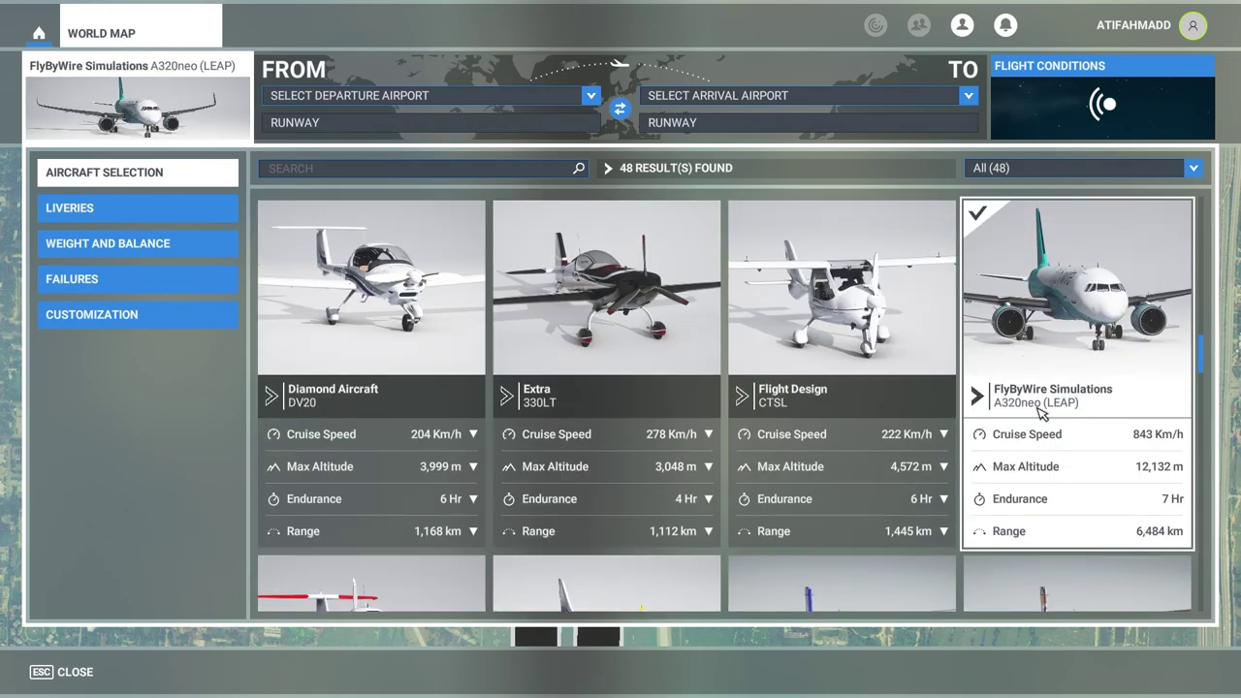
Select the Airbus A320neo in the aircraft list and return to the world map
scroll(1040, 412, "up", 4)
scroll(1040, 413, "down", 4)
scroll(1043, 424, "up", 1)
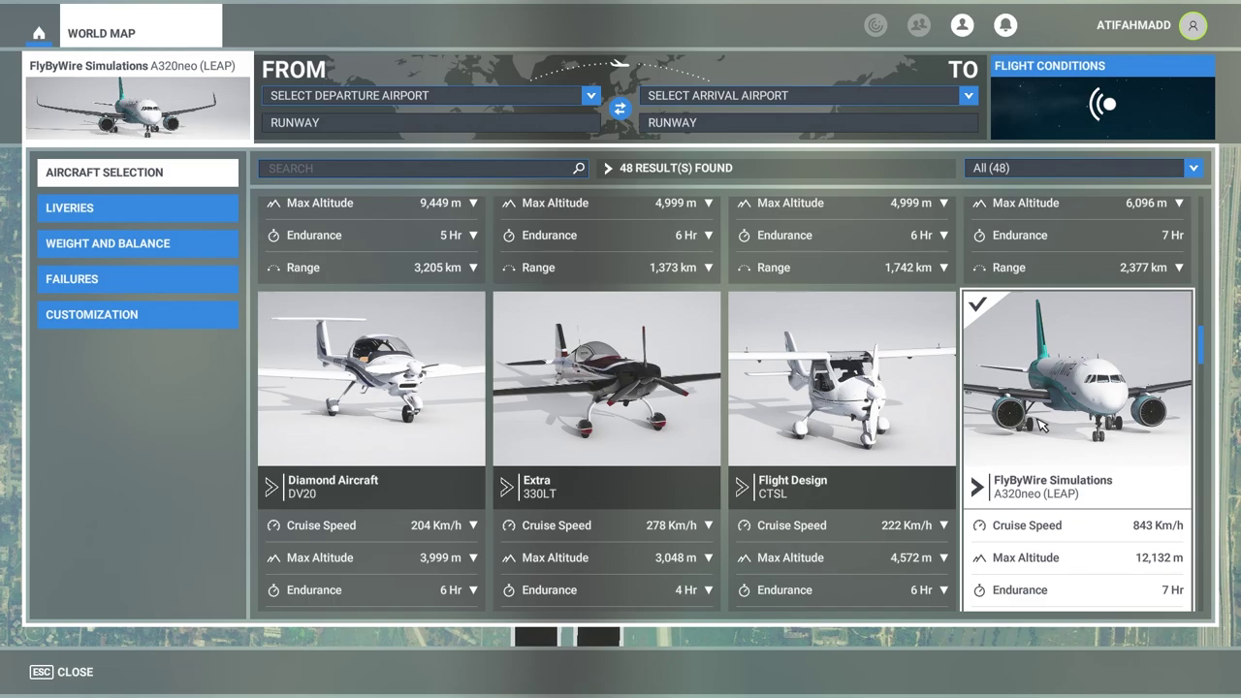
scroll(1041, 424, "up", 12)
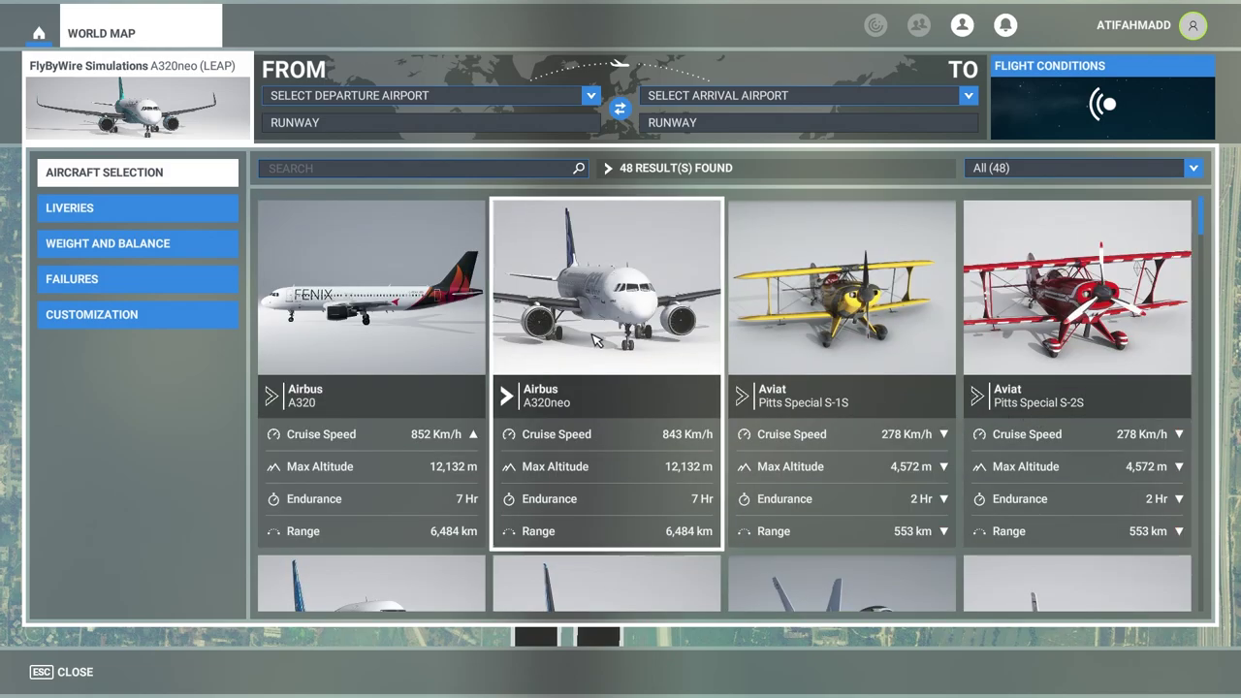
left_click(595, 339)
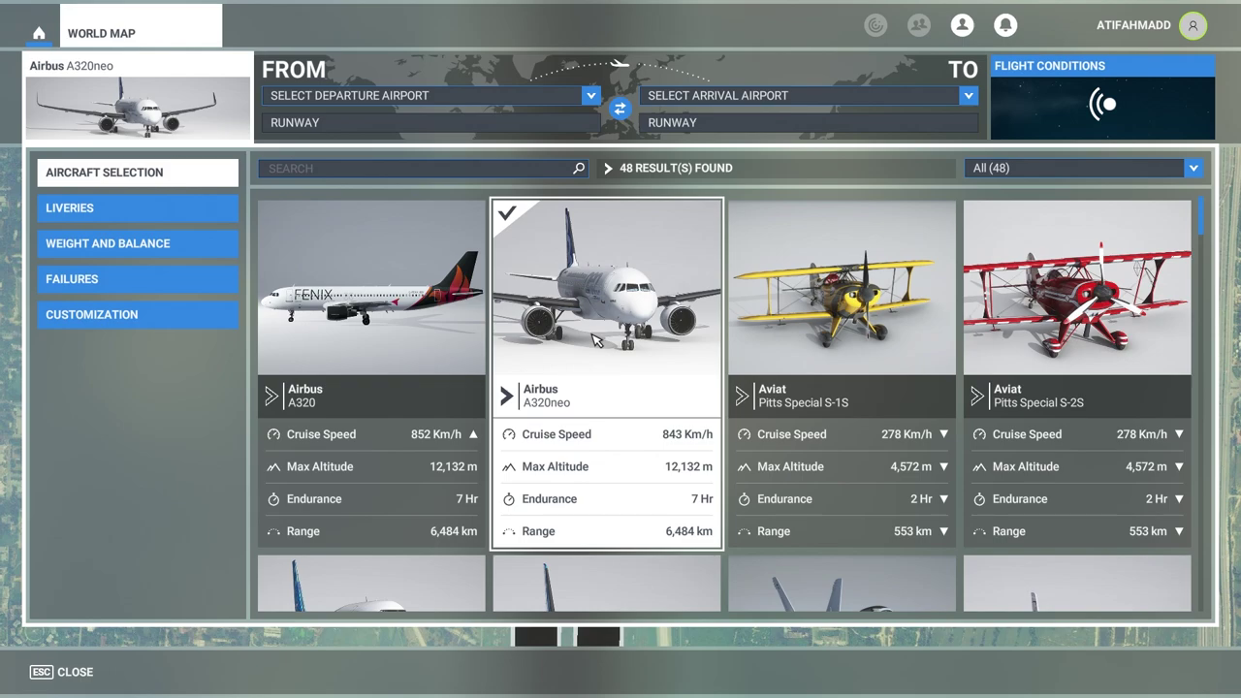
left_click(596, 339)
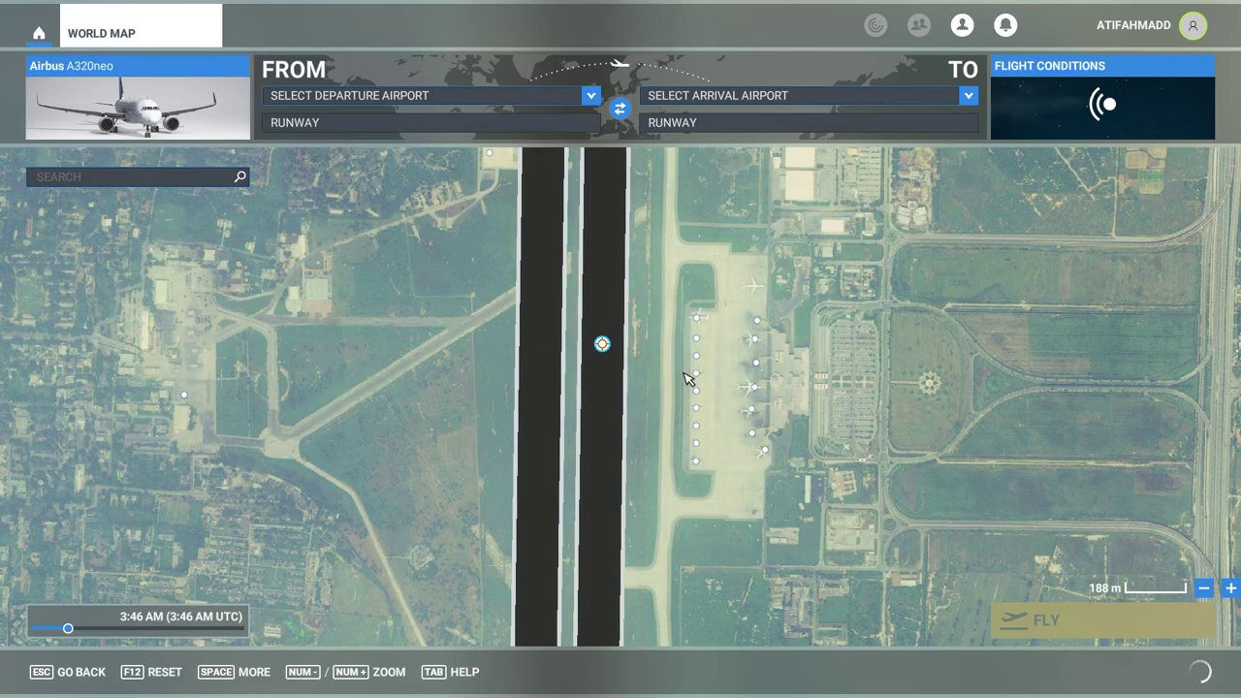
Set the Gate 23 parking position at OPLA Allama Iqbal Intl, Lahore, as the departure
left_click(754, 386)
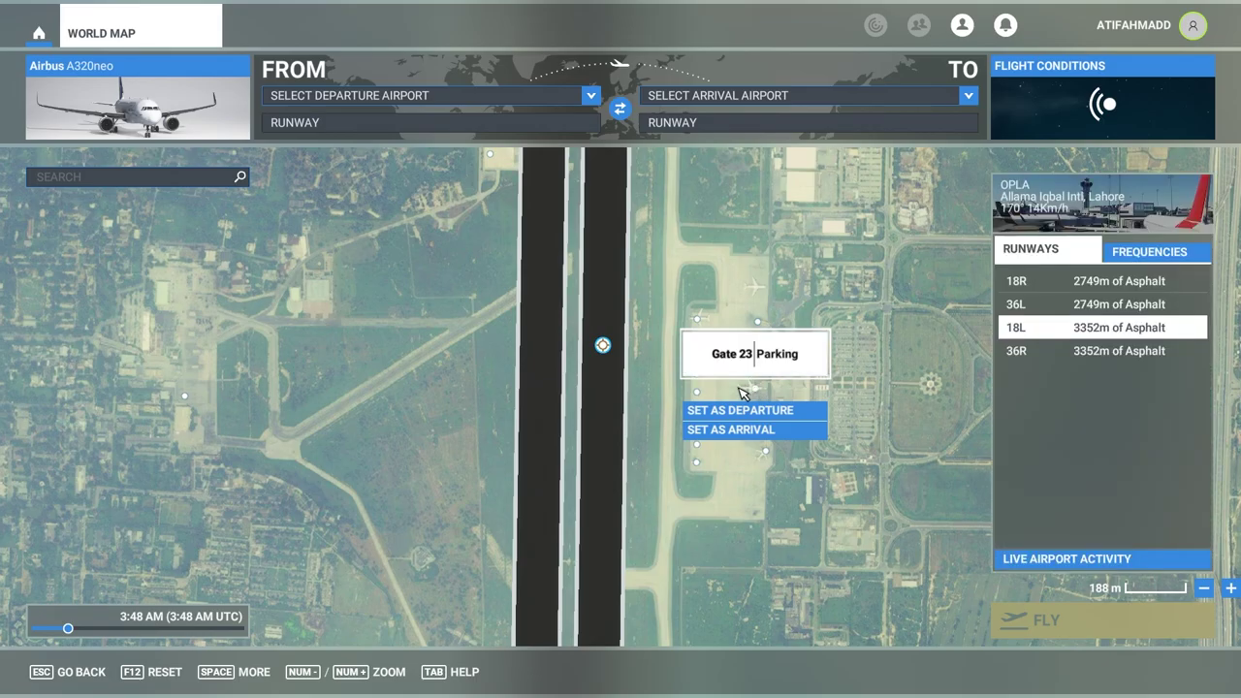
scroll(733, 393, "down", 5)
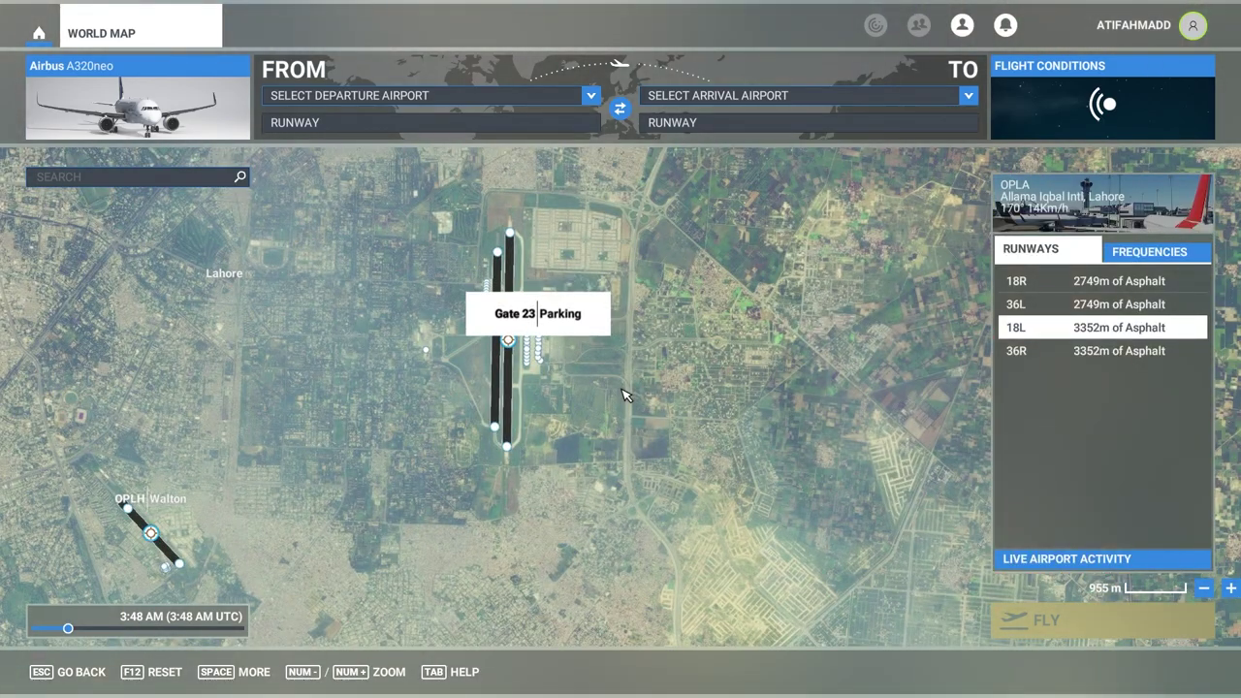
scroll(597, 388, "down", 5)
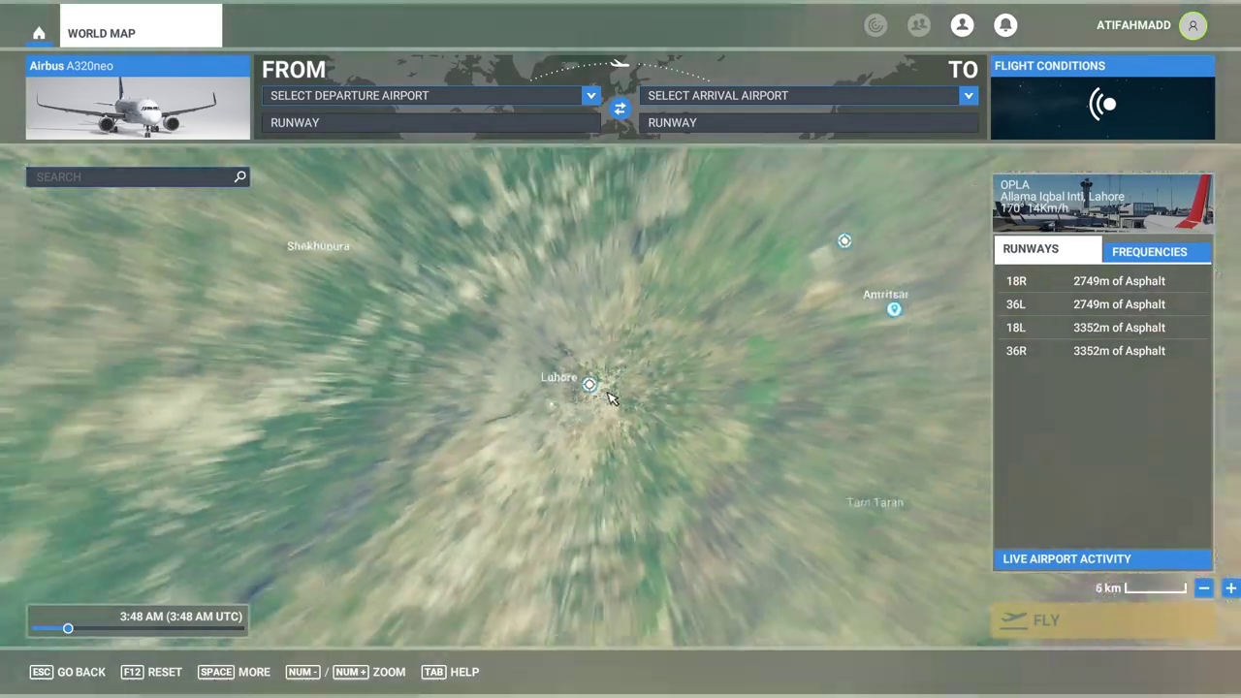
scroll(611, 397, "down", 5)
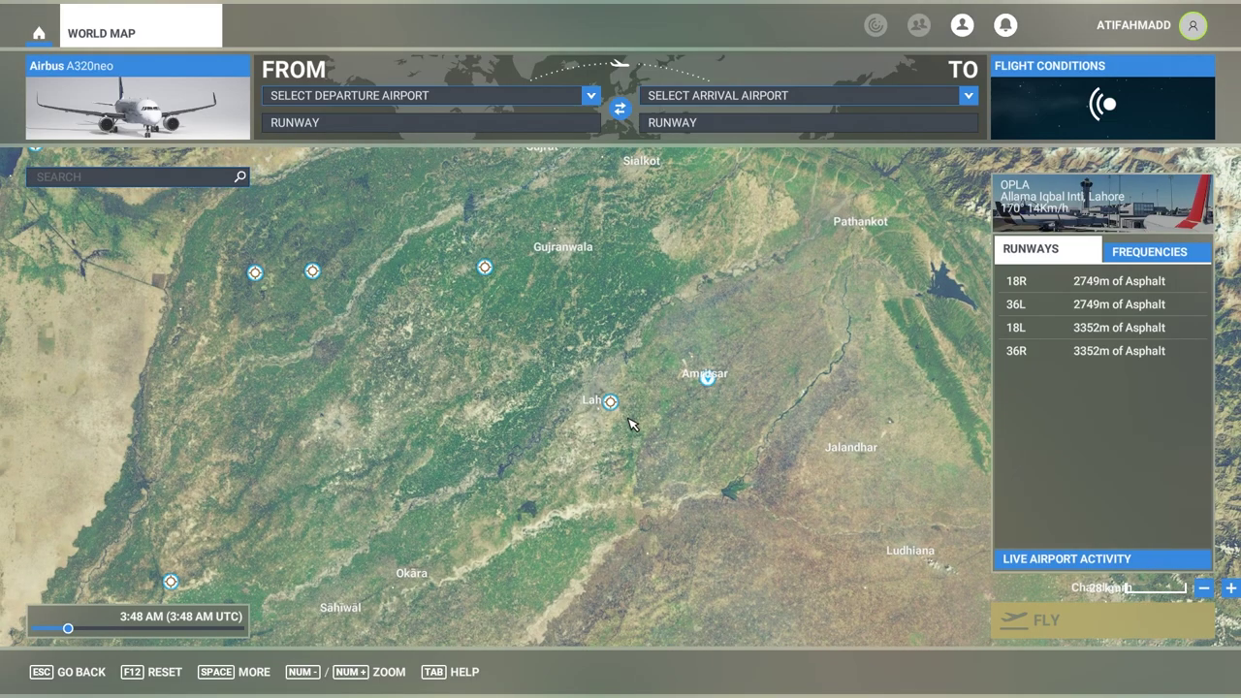
scroll(631, 424, "up", 2)
left_click_drag(632, 424, 627, 339)
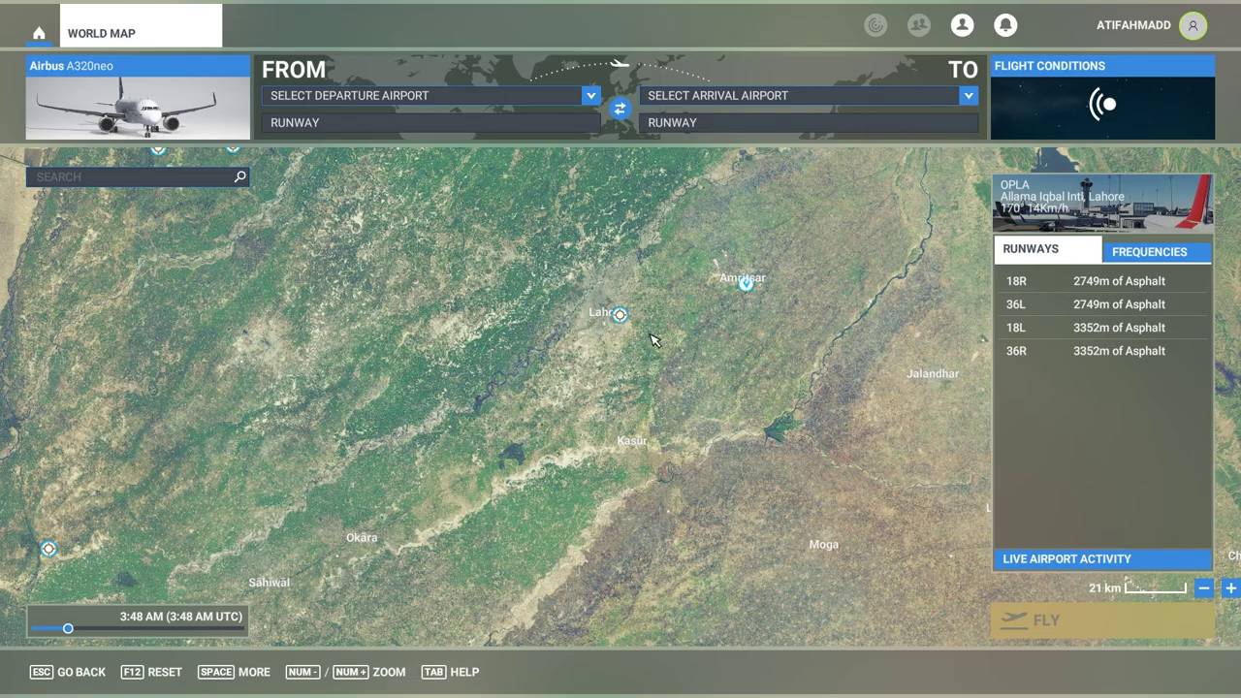
scroll(662, 339, "up", 5)
scroll(578, 366, "up", 3)
scroll(591, 353, "up", 3)
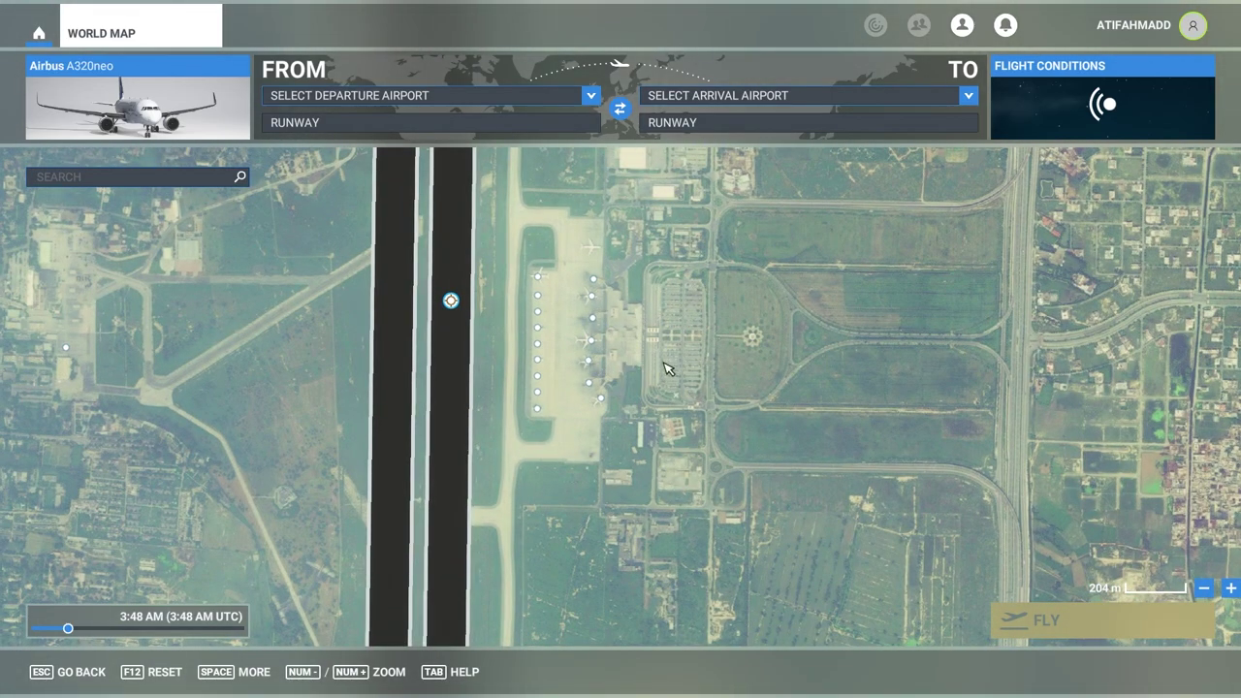
left_click(588, 345)
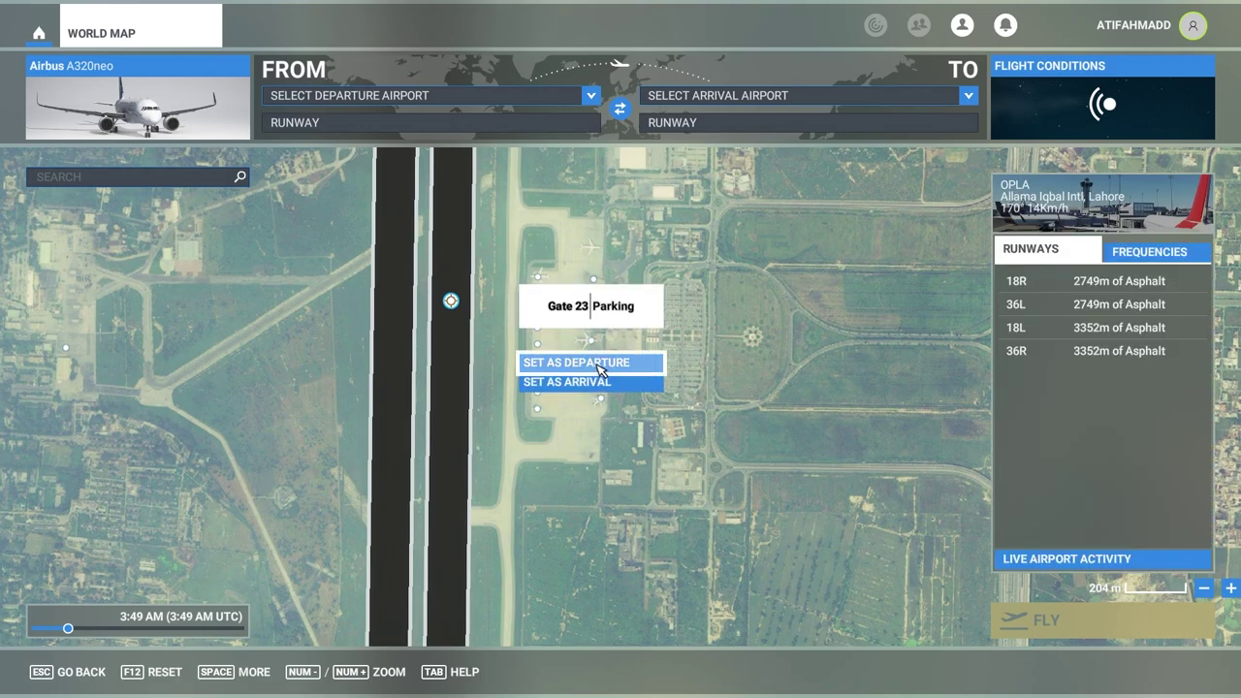
left_click(600, 371)
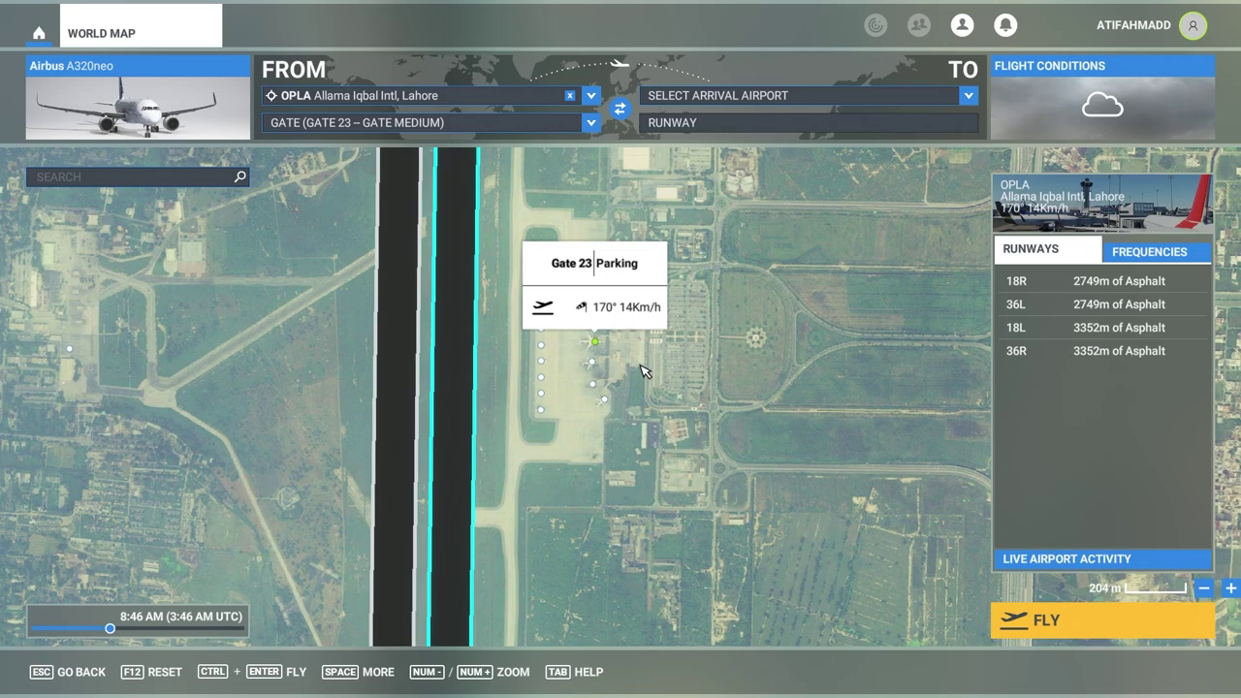
Review the multiplayer, air traffic, weather and time settings in the flight conditions and close them
left_click(1106, 80)
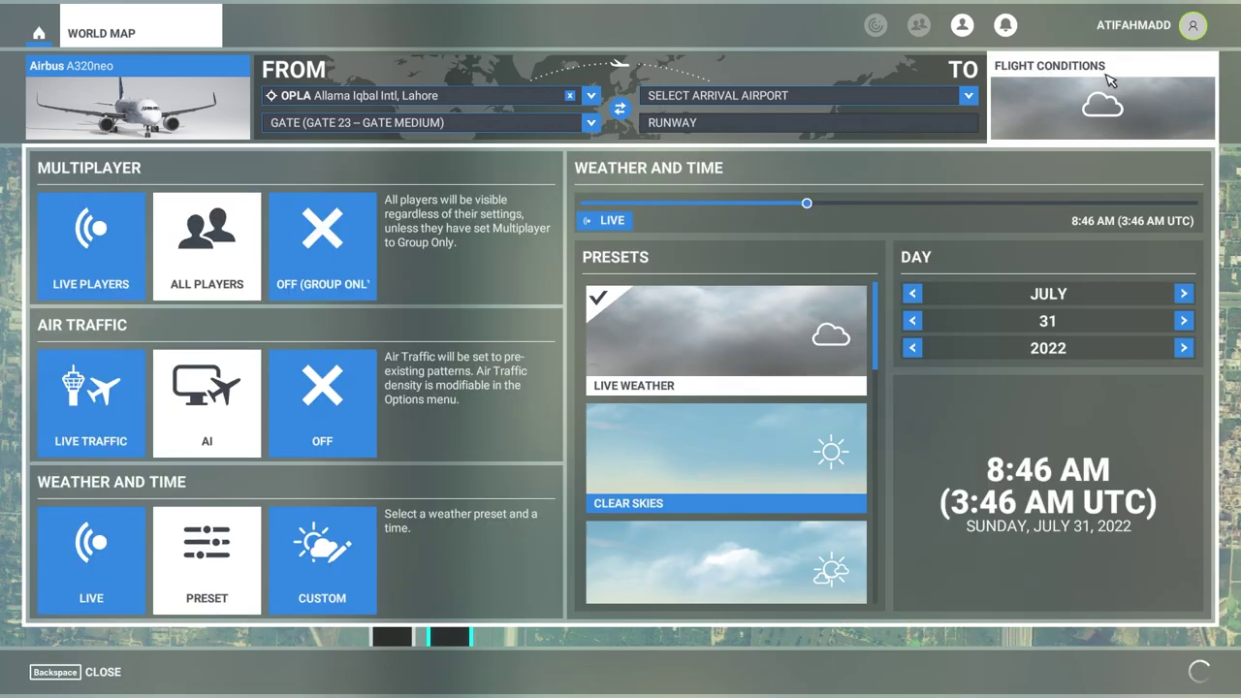
left_click(1105, 81)
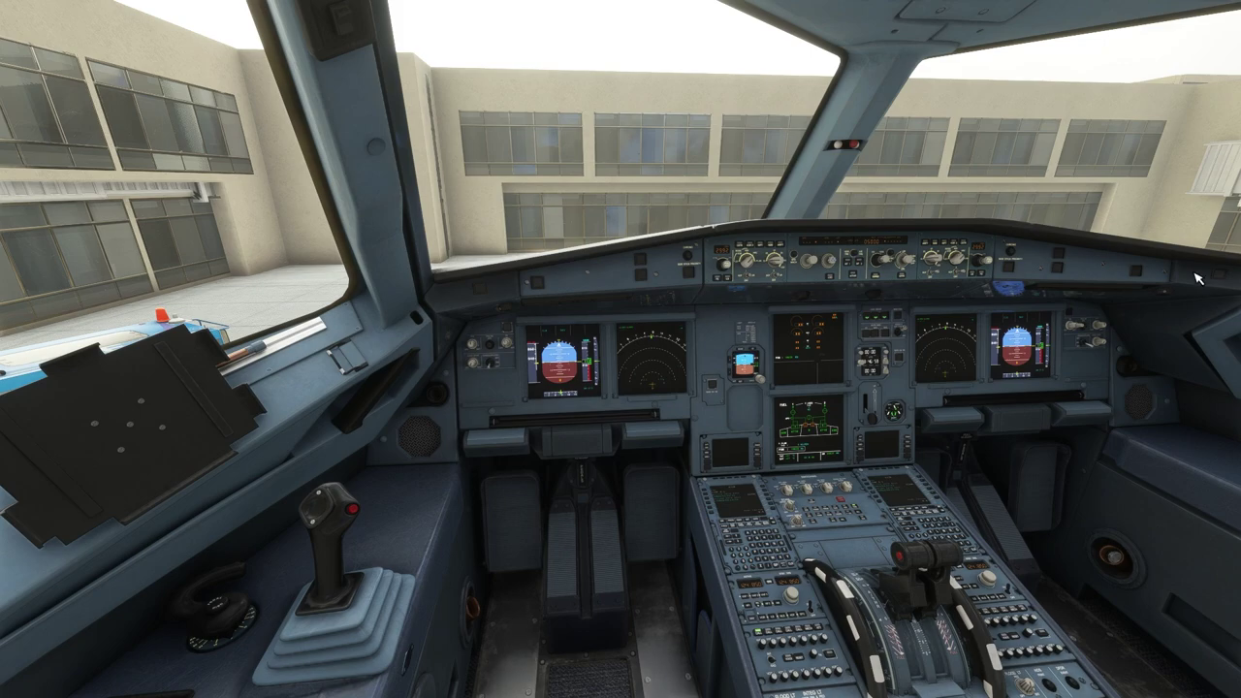
On the captain's MCDU, open the INIT page, enter OPLA/OPIS as FROM/TO and return from the company route list
key("Down")
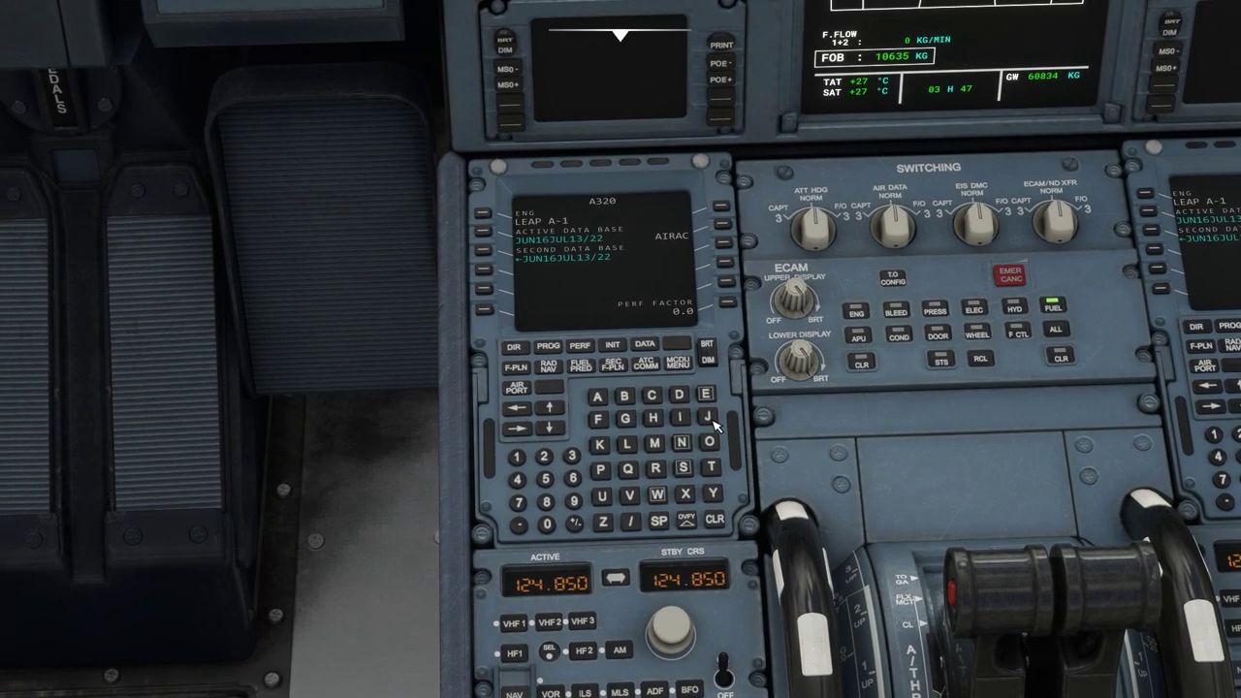
left_click(614, 347)
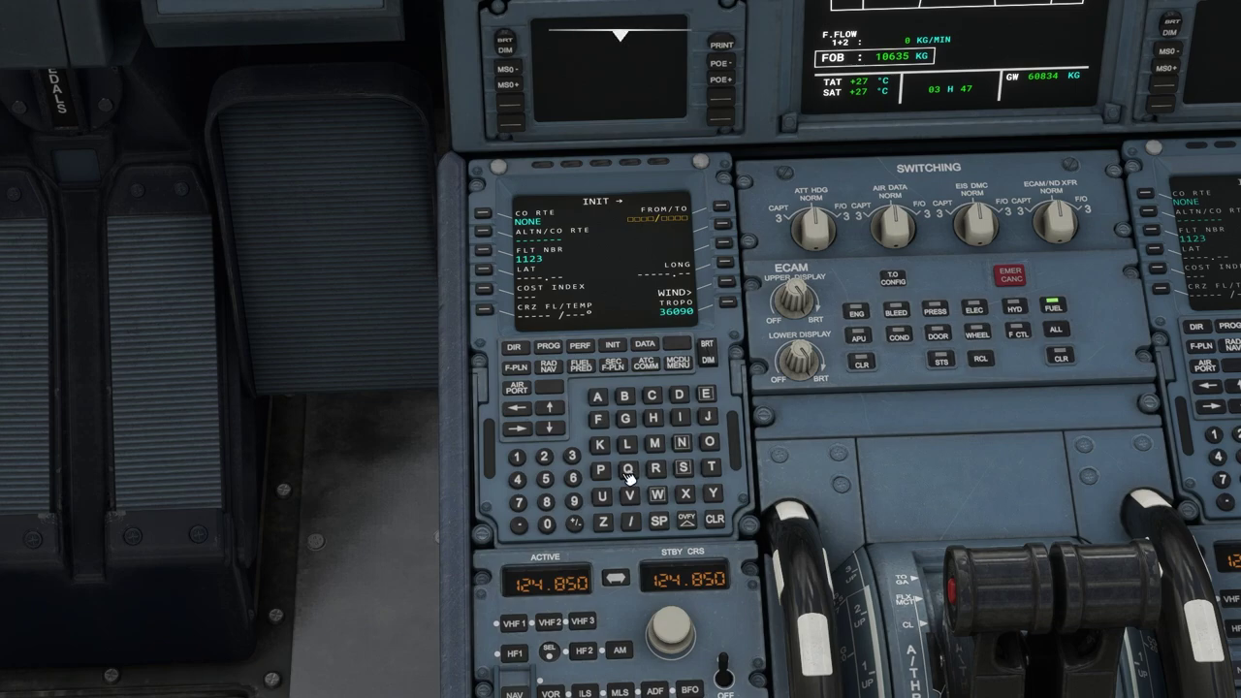
left_click(709, 441)
left_click(601, 469)
left_click(628, 445)
left_click(599, 395)
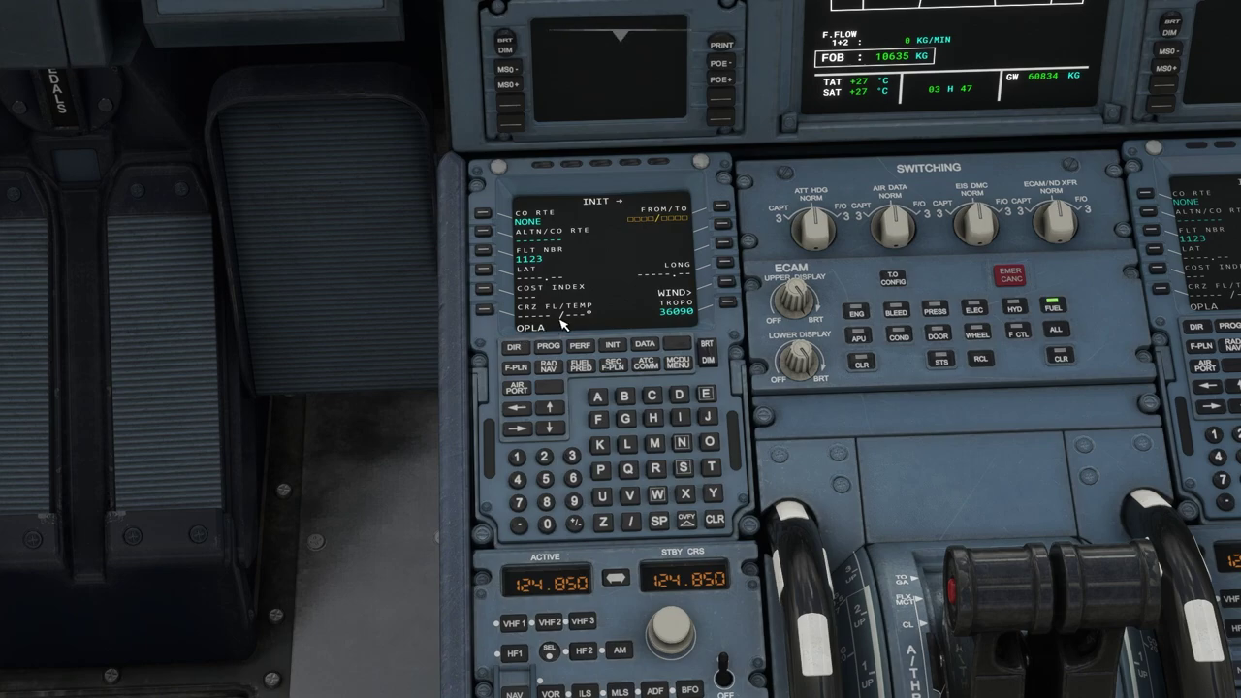
left_click(631, 524)
left_click(711, 443)
left_click(602, 471)
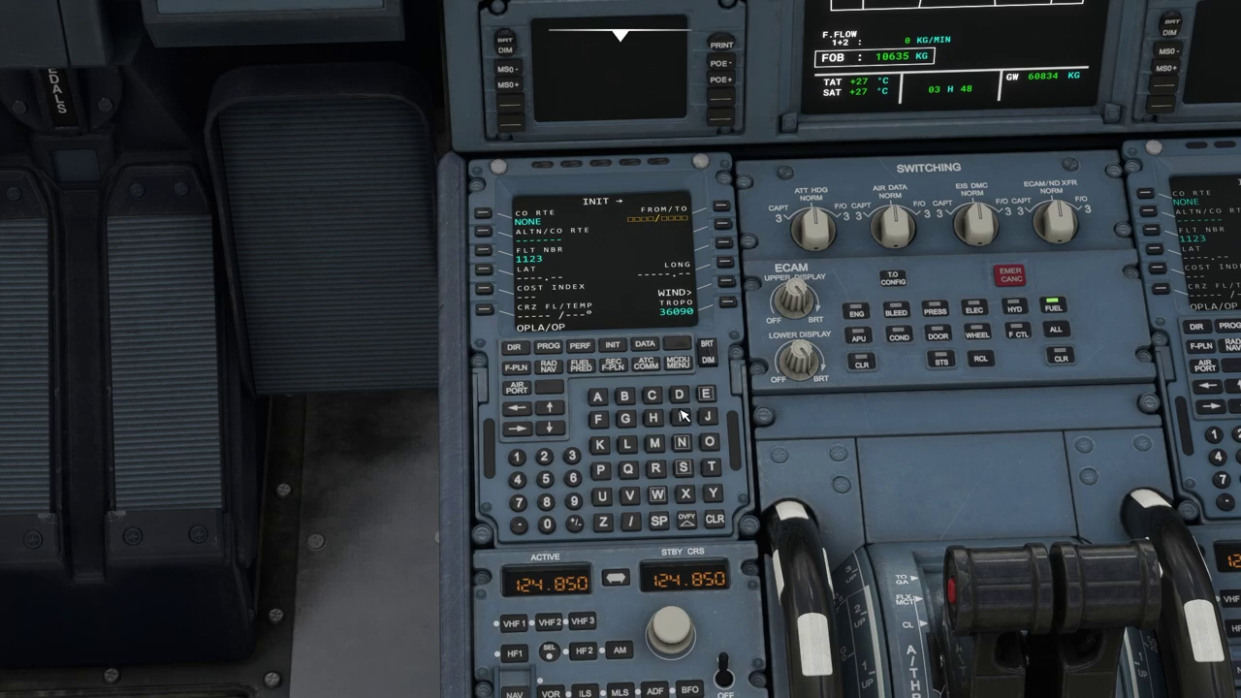
left_click(683, 468)
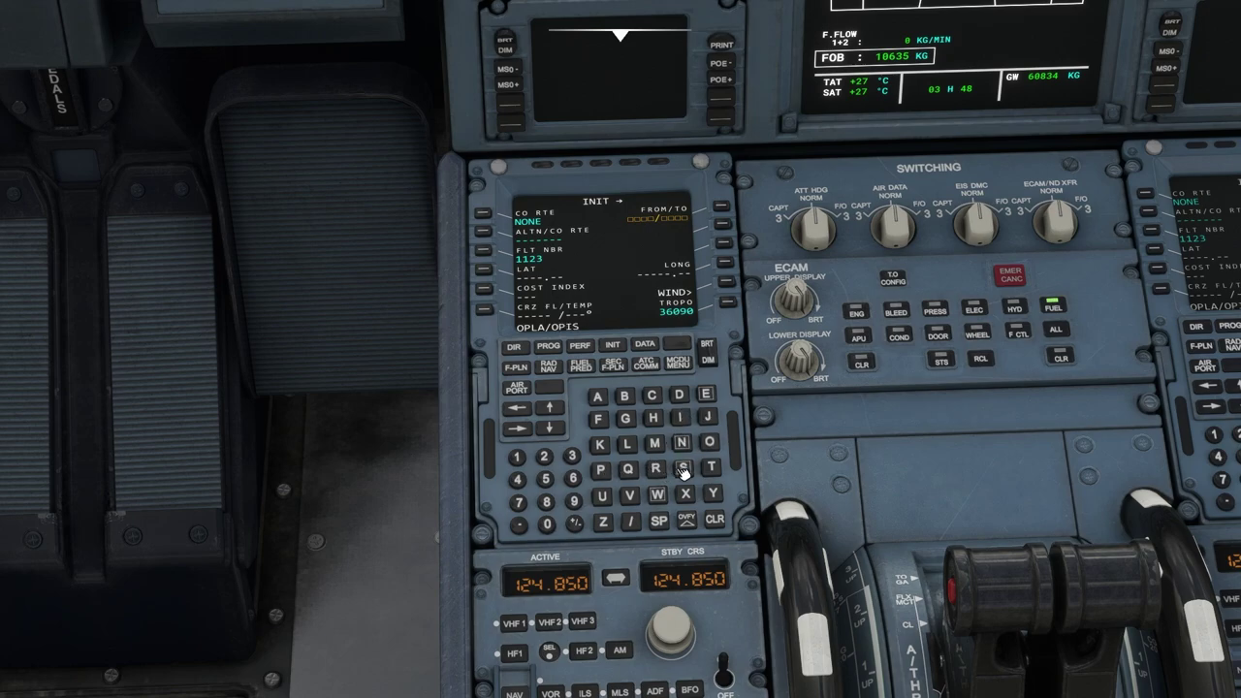
left_click(724, 208)
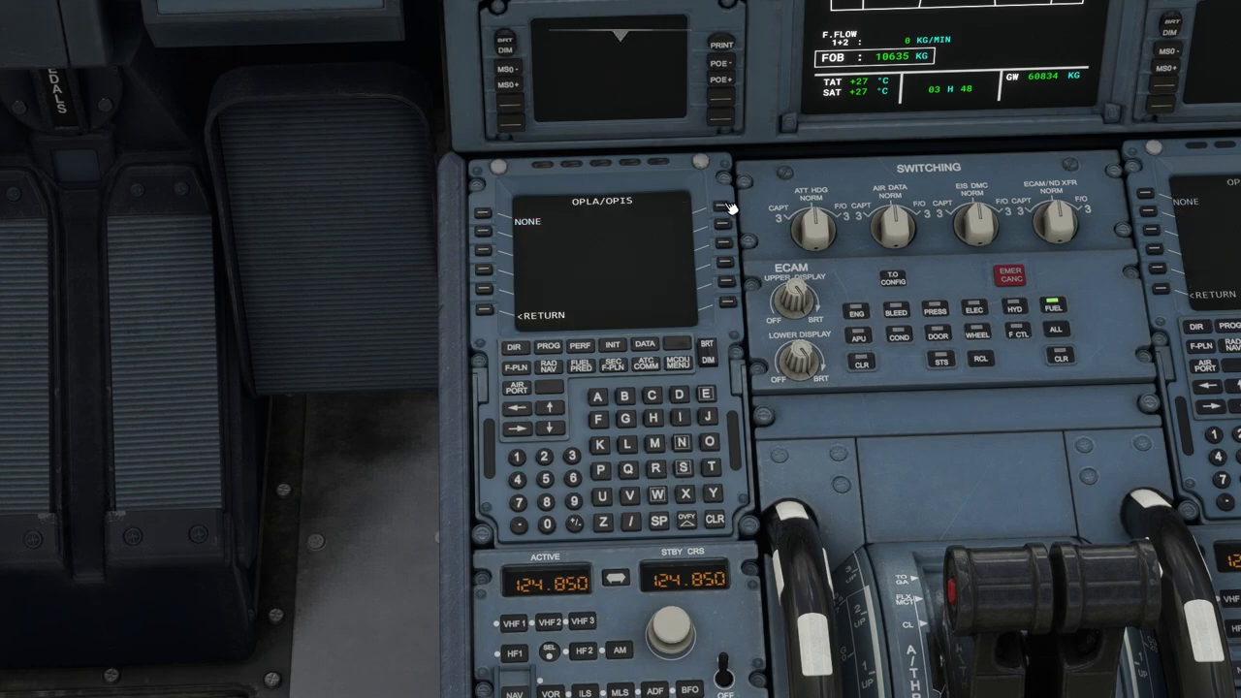
left_click(487, 314)
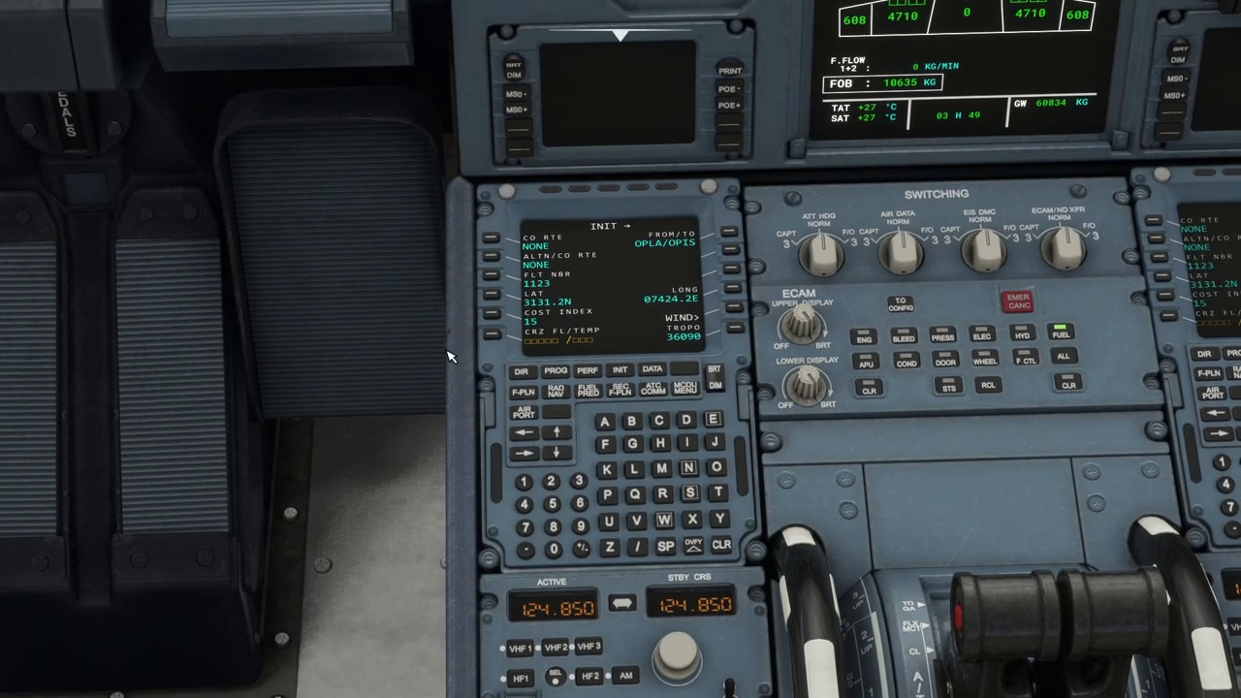
Set the cruise flight level to 250 on the INIT page and open the flight plan page
left_click(551, 480)
left_click(552, 504)
left_click(556, 549)
left_click(491, 333)
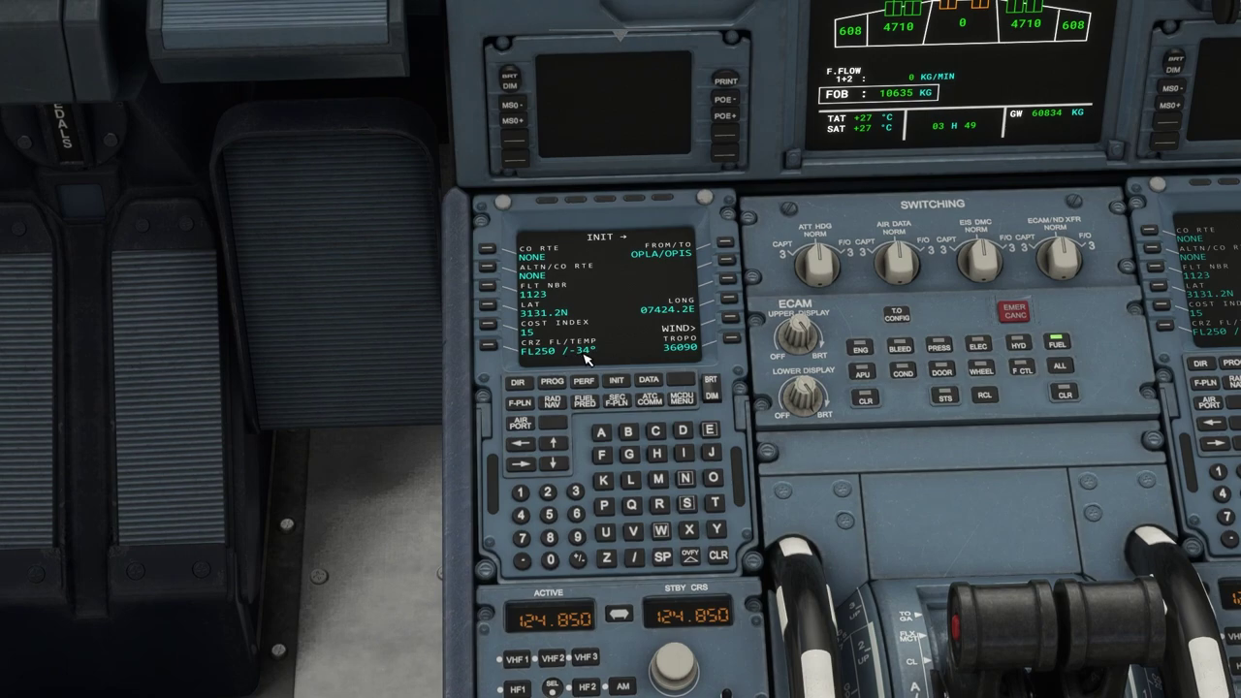
left_click(526, 407)
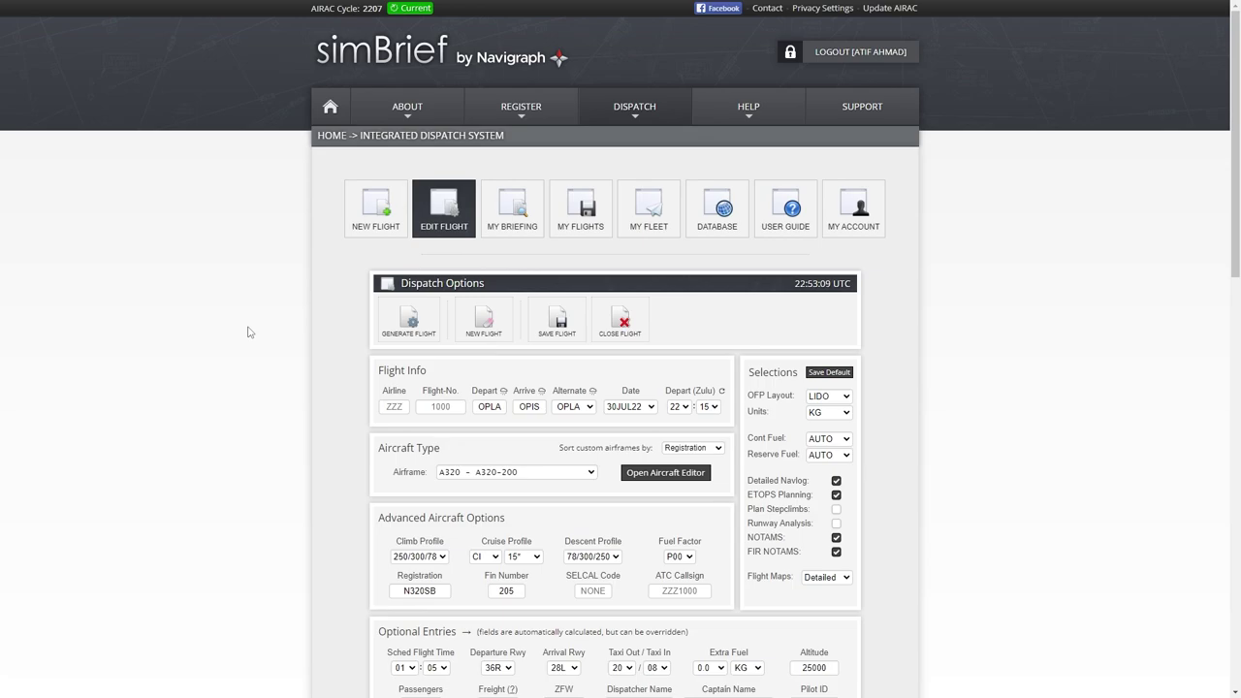
In simBrief's dispatch options for OPLA to OPIS, choose the A20N - A320-251N airframe and set the cruise profile cost index to 15
scroll(320, 317, "down", 3)
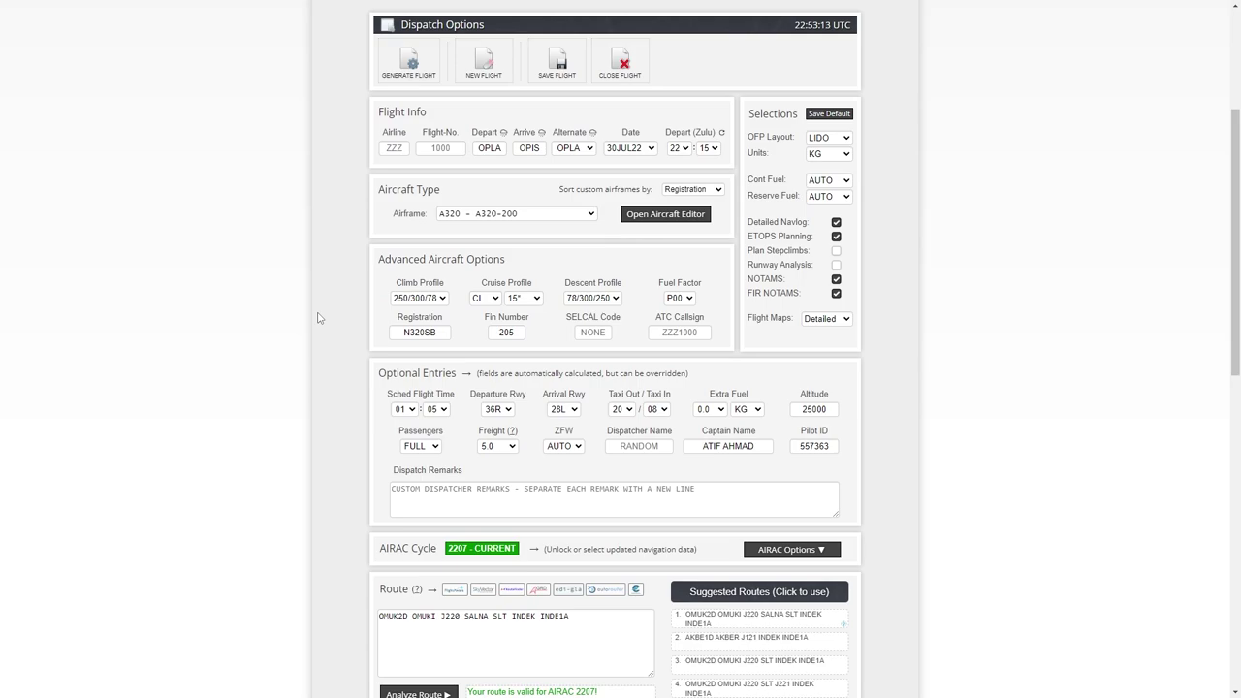
scroll(317, 317, "up", 3)
scroll(312, 314, "down", 2)
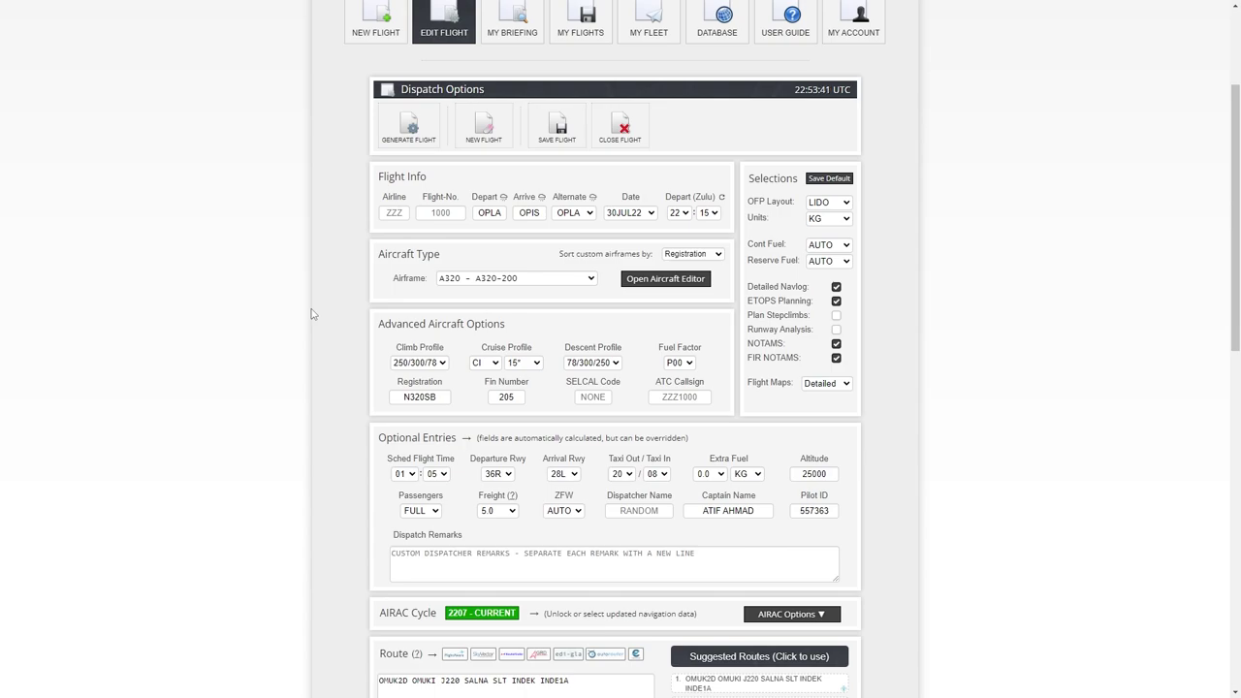
double_click(489, 212)
left_click(528, 212)
left_click(532, 230)
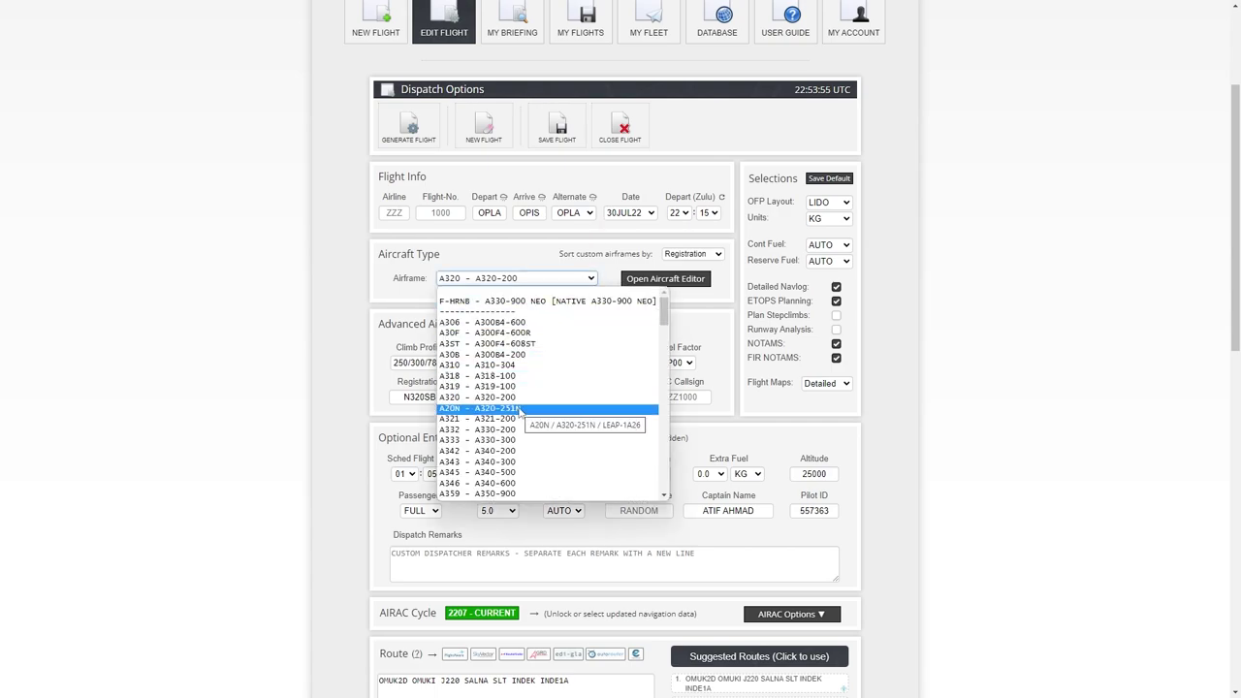
left_click(480, 409)
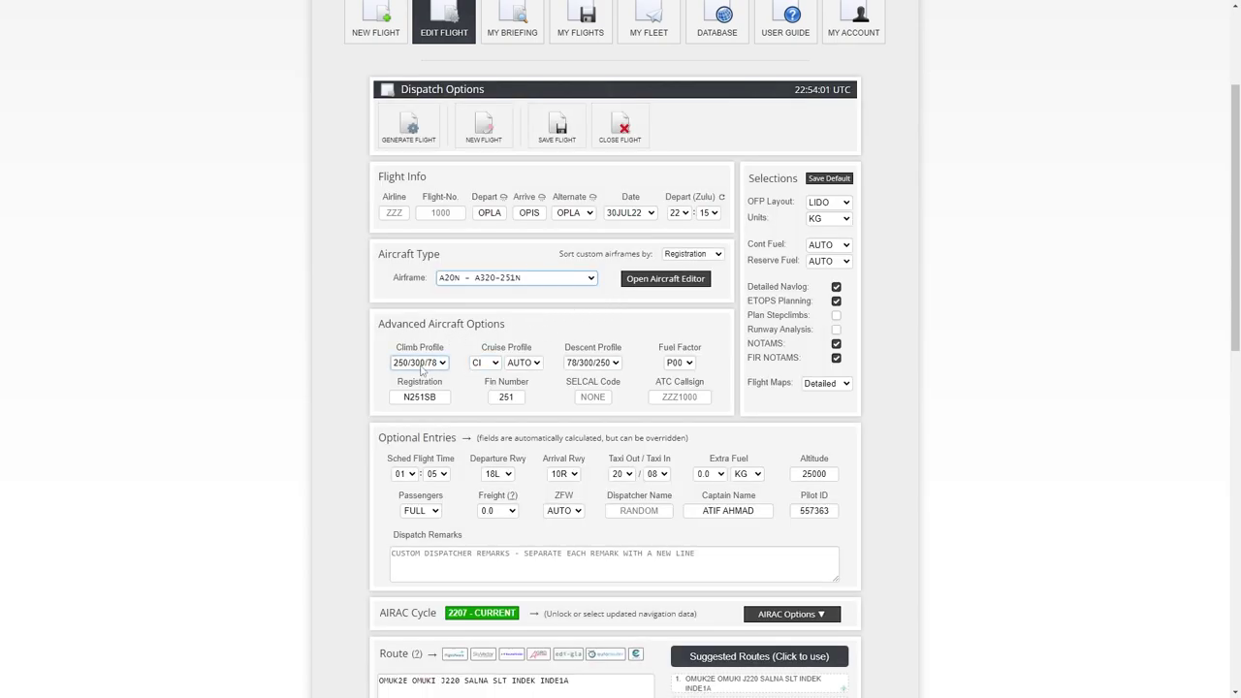
left_click(532, 365)
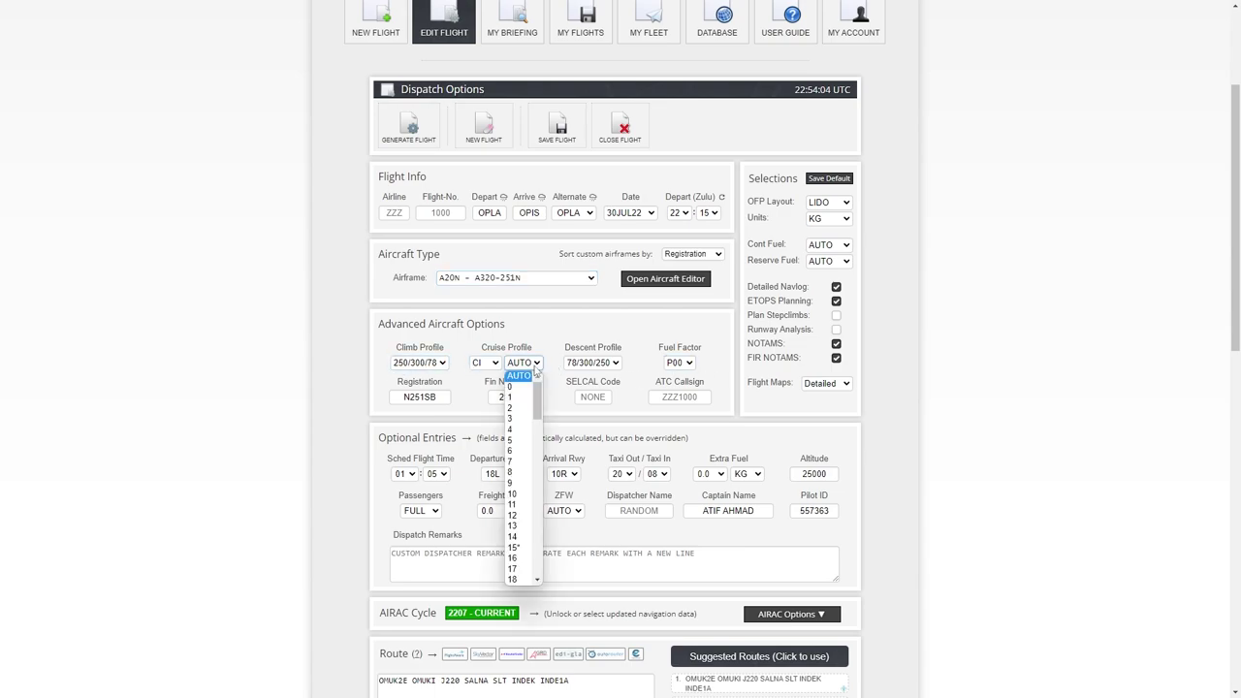
left_click(522, 548)
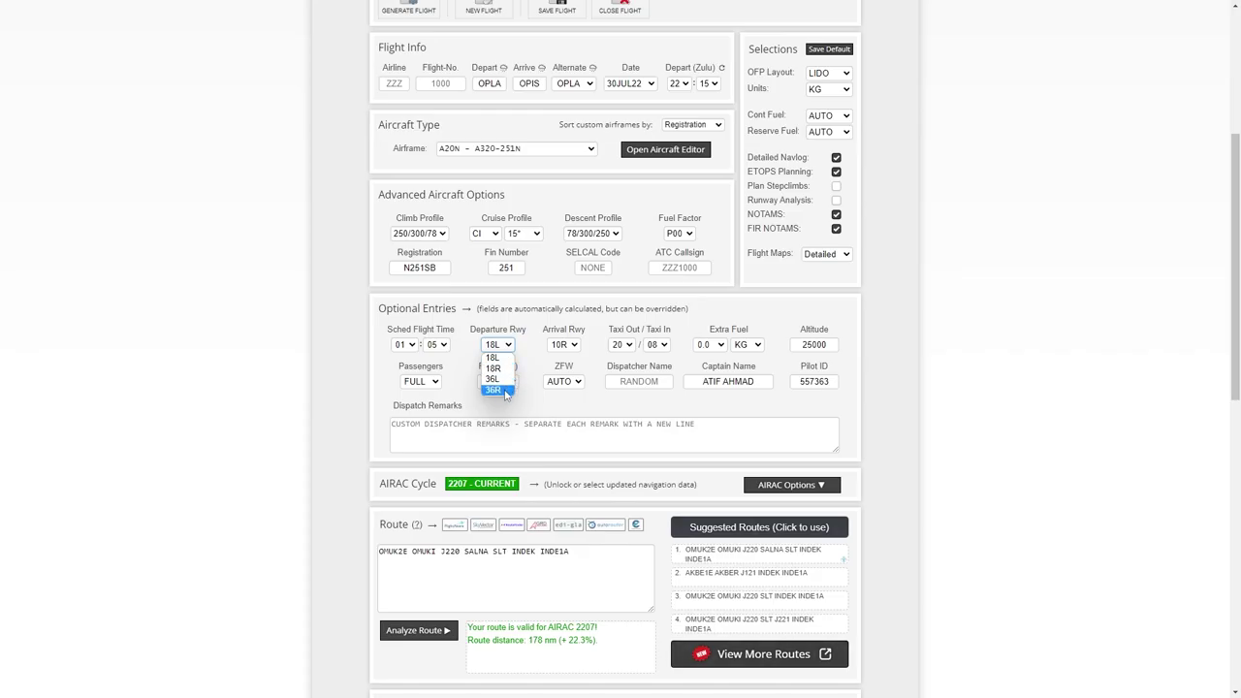
In the optional entries, set departure runway 36R, arrival runway 28L and altitude 25000
left_click(497, 385)
left_click(597, 377)
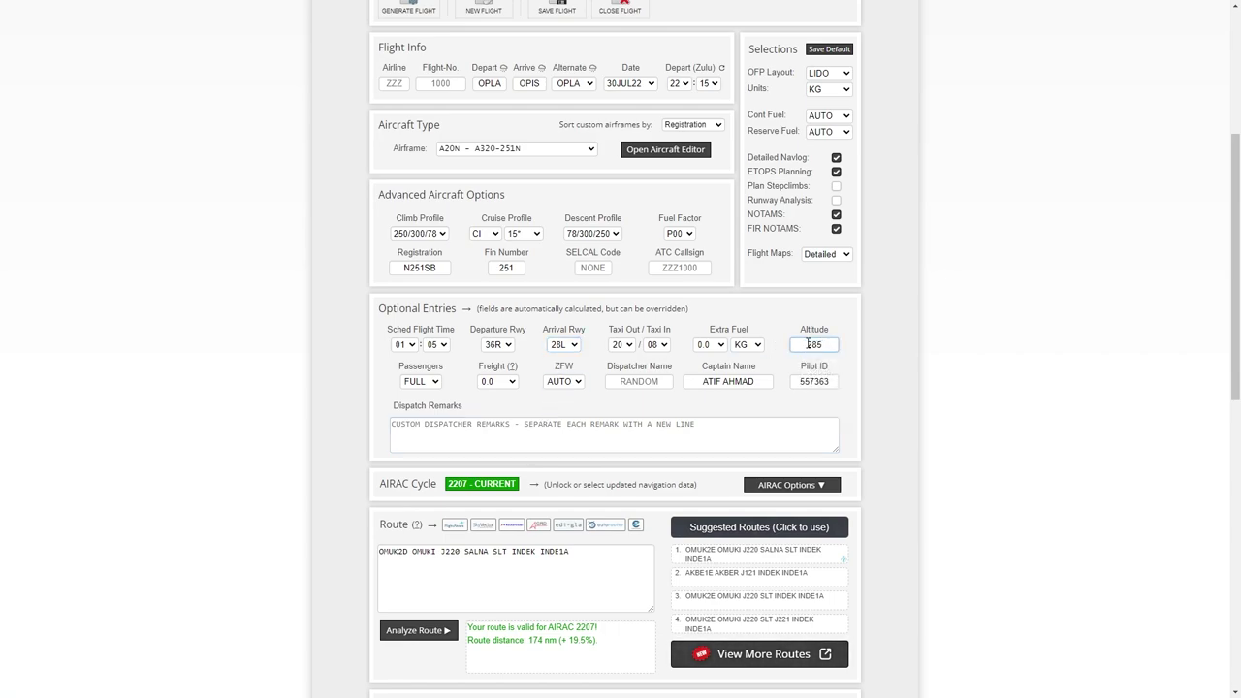
key("BackSpace")
key("BackSpace")
type("5000")
left_click(851, 338)
scroll(834, 325, "down", 1)
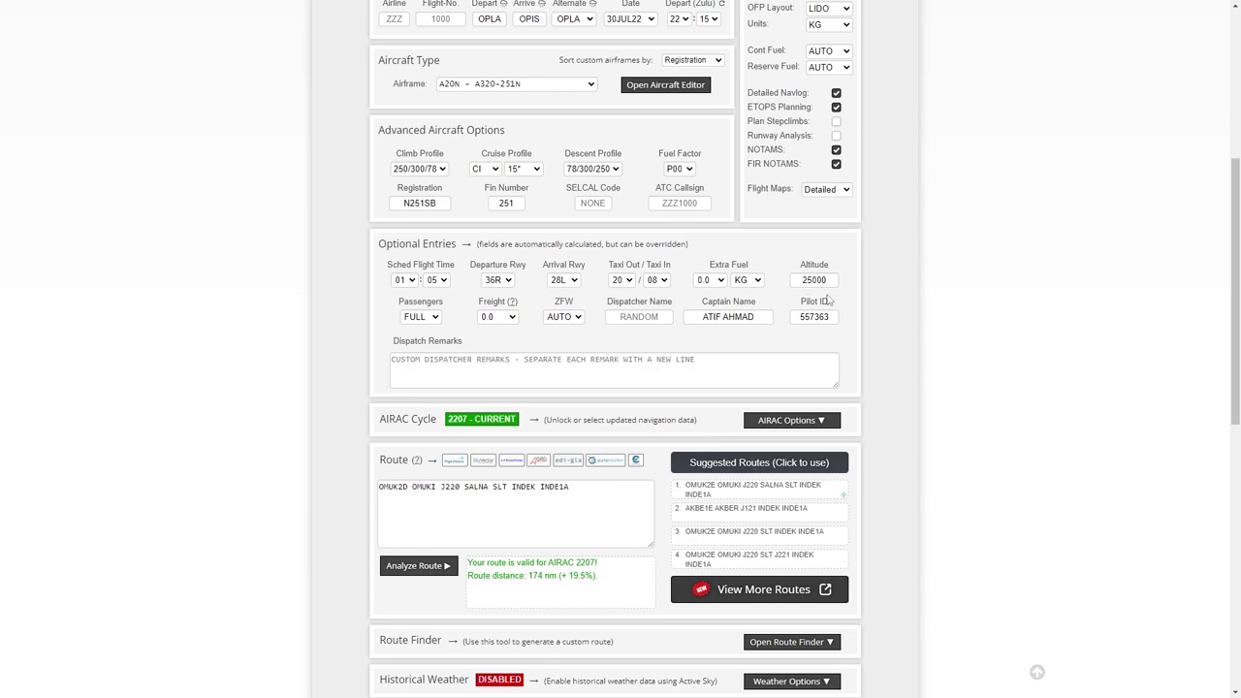
Examine simBrief's route text: the departure procedure, the arrival procedure, and the enroute waypoints and airway between them
scroll(831, 301, "down", 4)
left_click(378, 230)
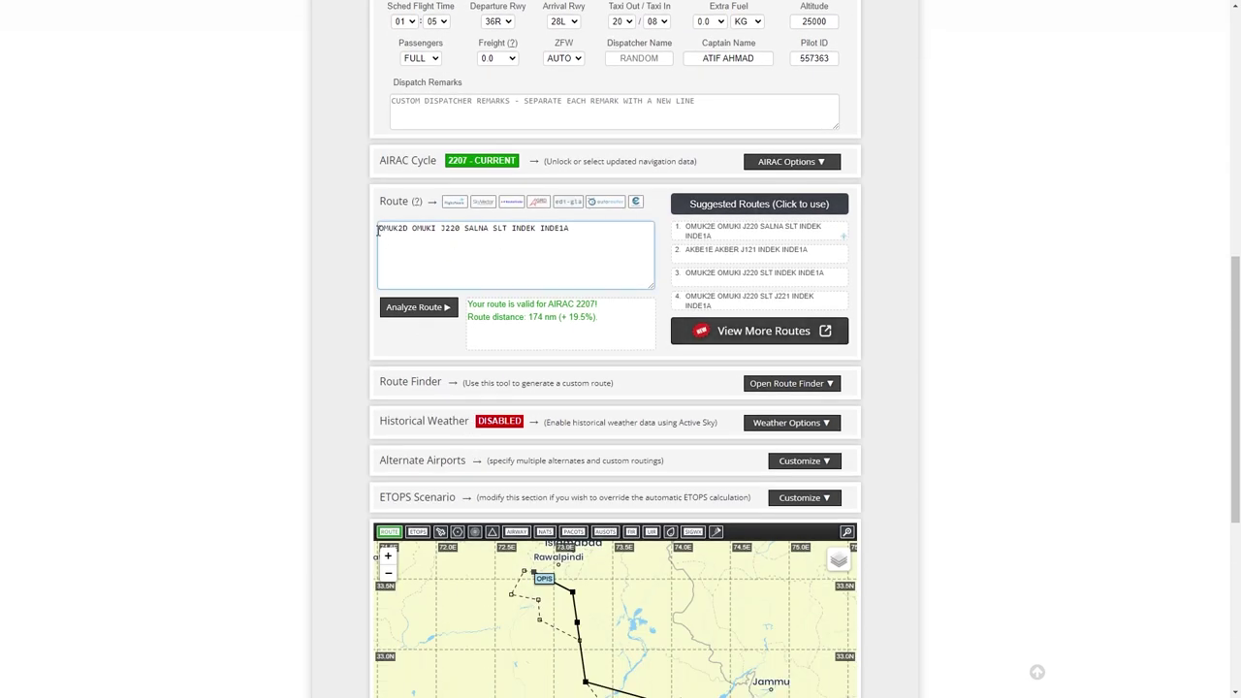
key("ctrl+a")
left_click(575, 238)
left_click_drag(381, 228, 580, 227)
left_click(400, 229)
left_click_drag(408, 228, 362, 231)
left_click_drag(540, 227, 571, 227)
left_click(551, 228)
double_click(551, 228)
left_click_drag(413, 228, 535, 228)
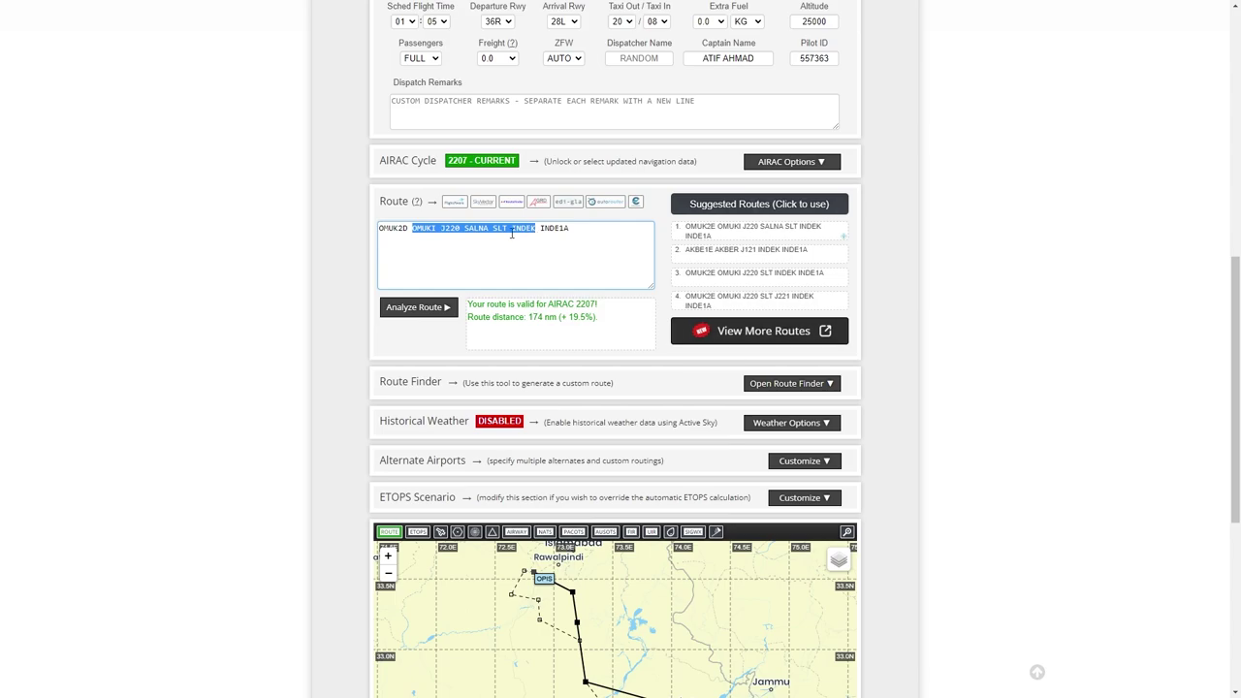
left_click(426, 228)
double_click(427, 228)
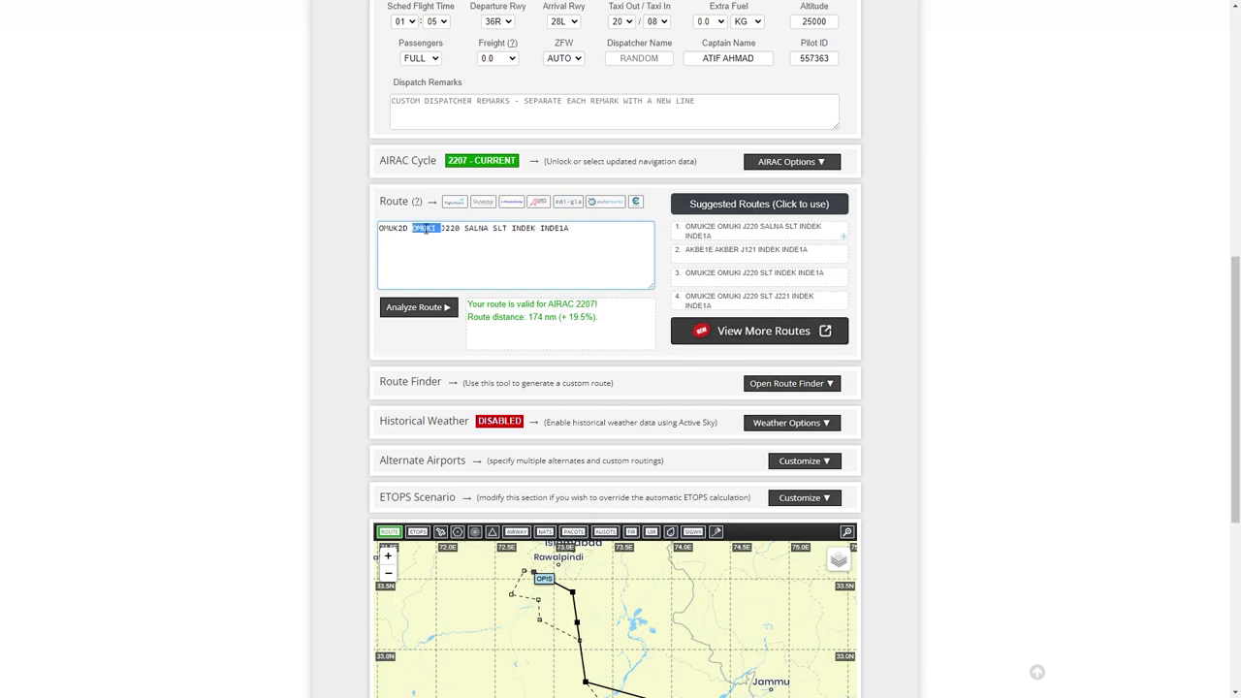
double_click(475, 228)
double_click(522, 229)
double_click(452, 228)
Display the airways on the simBrief route map and examine the J220 segment from OMUKI through SALNA to SLT
scroll(311, 244, "down", 3)
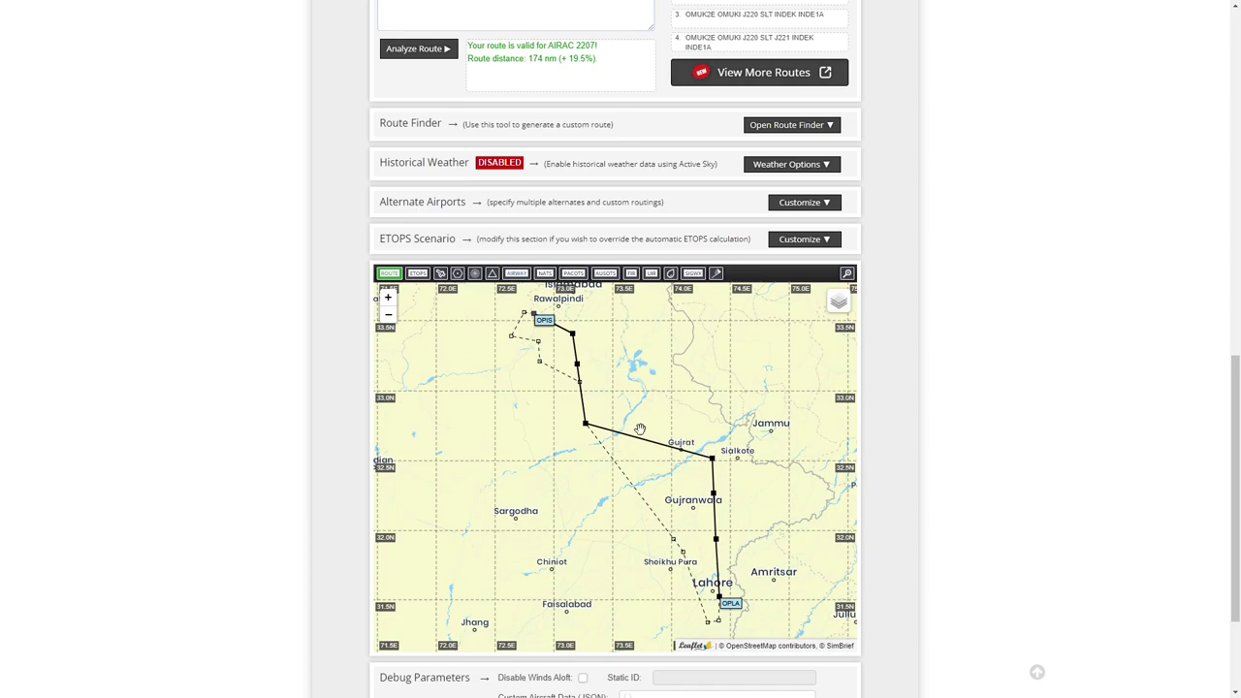
left_click(516, 273)
scroll(635, 464, "up", 1)
scroll(635, 464, "up", 1)
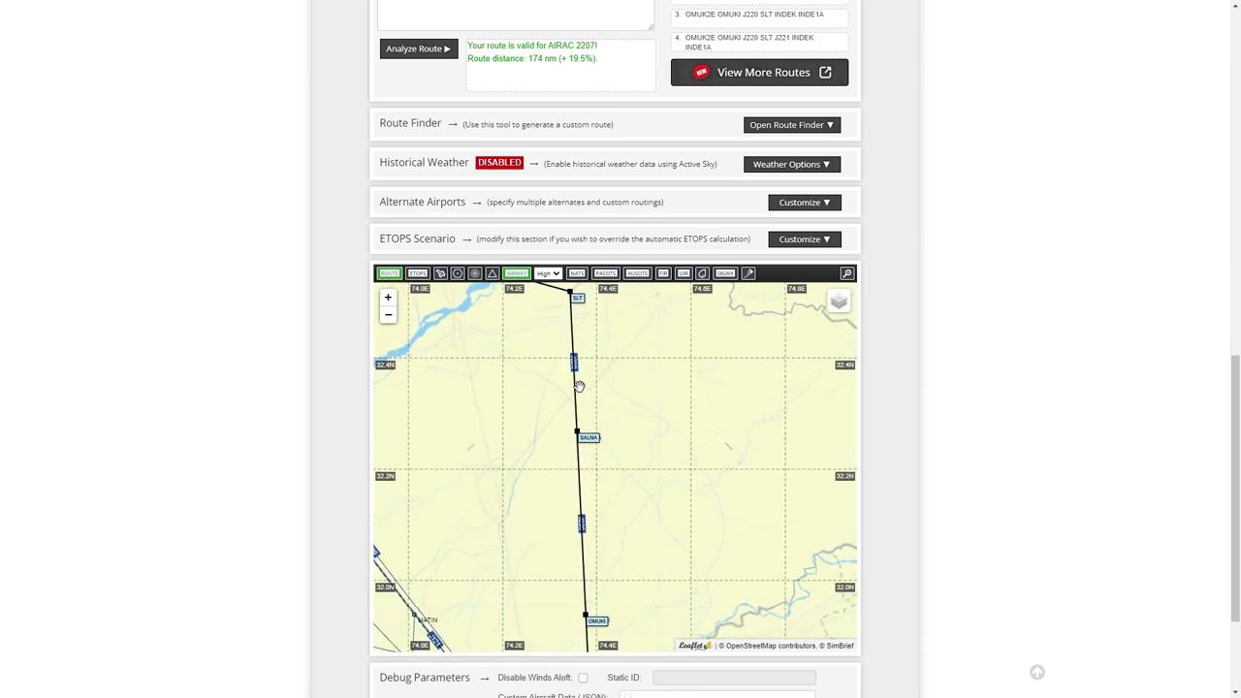
Review the route text element by element, from SID OMUK2D via OMUKI, J220, SALNA, SLT and INDEK to arrival INDE1A
scroll(304, 319, "up", 3)
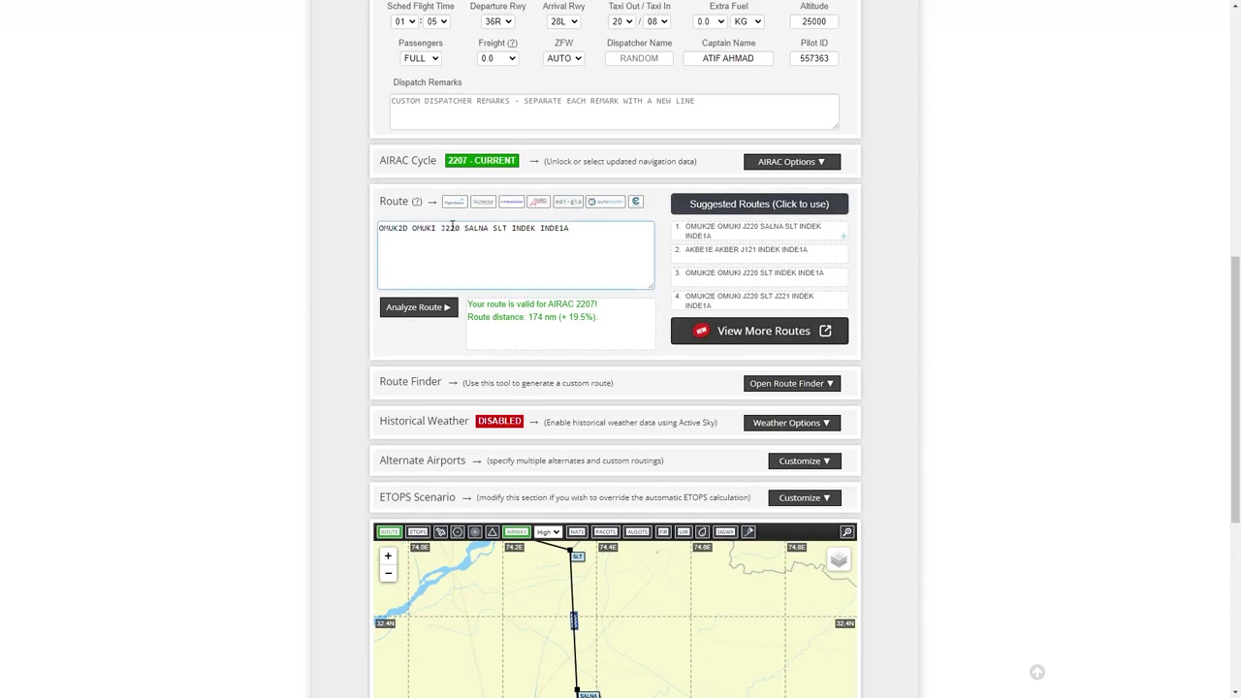
double_click(451, 229)
left_click(412, 229)
left_click_drag(412, 229, 535, 229)
left_click(544, 228)
double_click(382, 227)
left_click(329, 240)
left_click(383, 230)
double_click(382, 233)
double_click(424, 230)
double_click(388, 229)
left_click(437, 229)
double_click(448, 229)
double_click(468, 229)
double_click(498, 229)
left_click(497, 229)
double_click(523, 229)
double_click(554, 229)
left_click(553, 228)
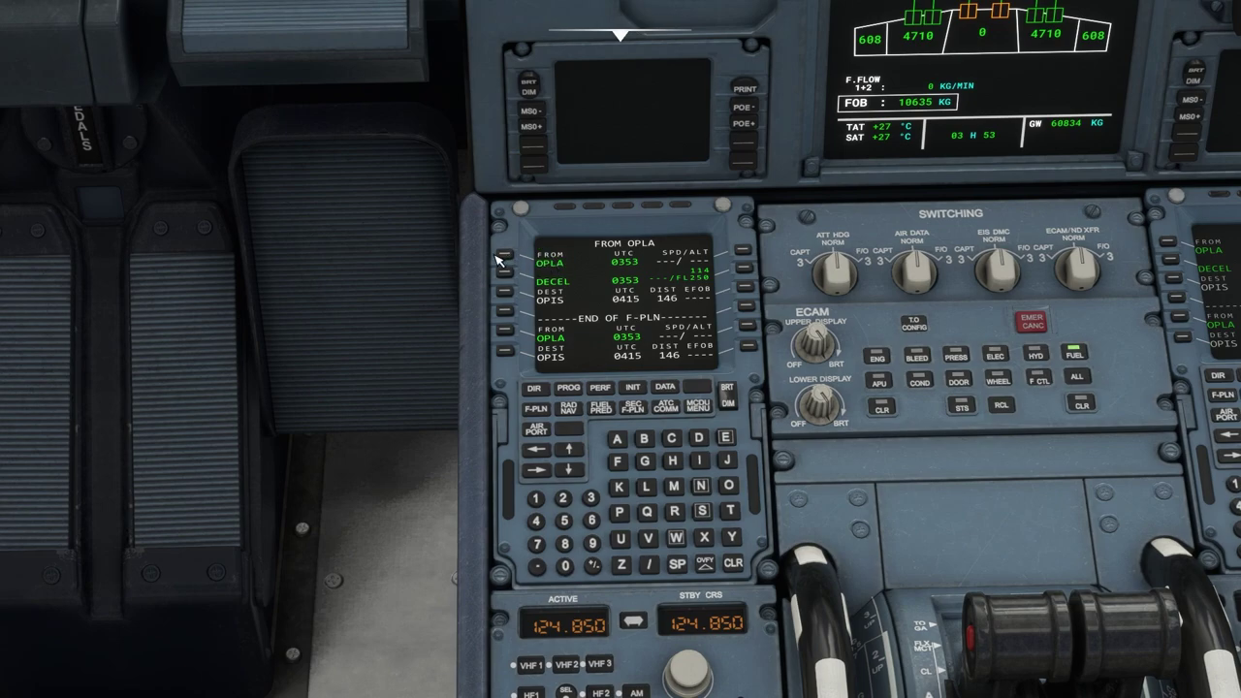
On the simulator's captain MCDU, open the departures from OPLA, select runway 36R and page through the available SIDs
left_click(501, 256)
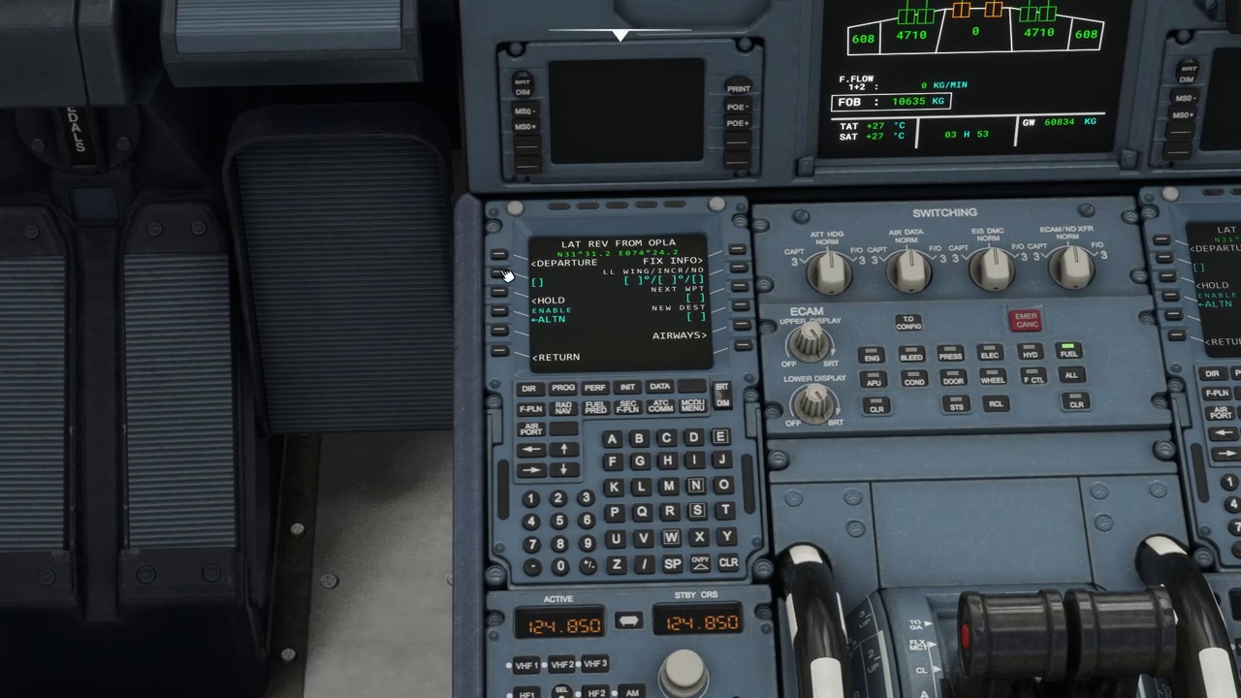
left_click(501, 256)
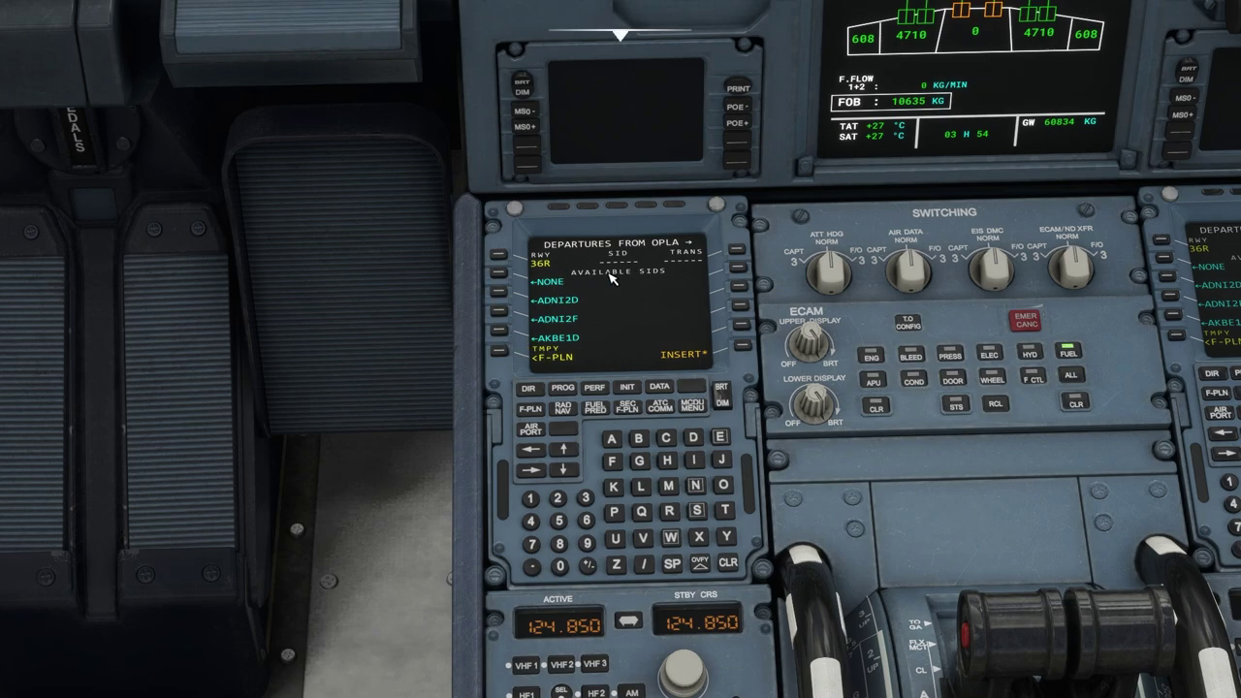
left_click(578, 453)
left_click(577, 456)
left_click(572, 454)
left_click(572, 456)
left_click(572, 455)
left_click(572, 456)
left_click(572, 455)
left_click(572, 456)
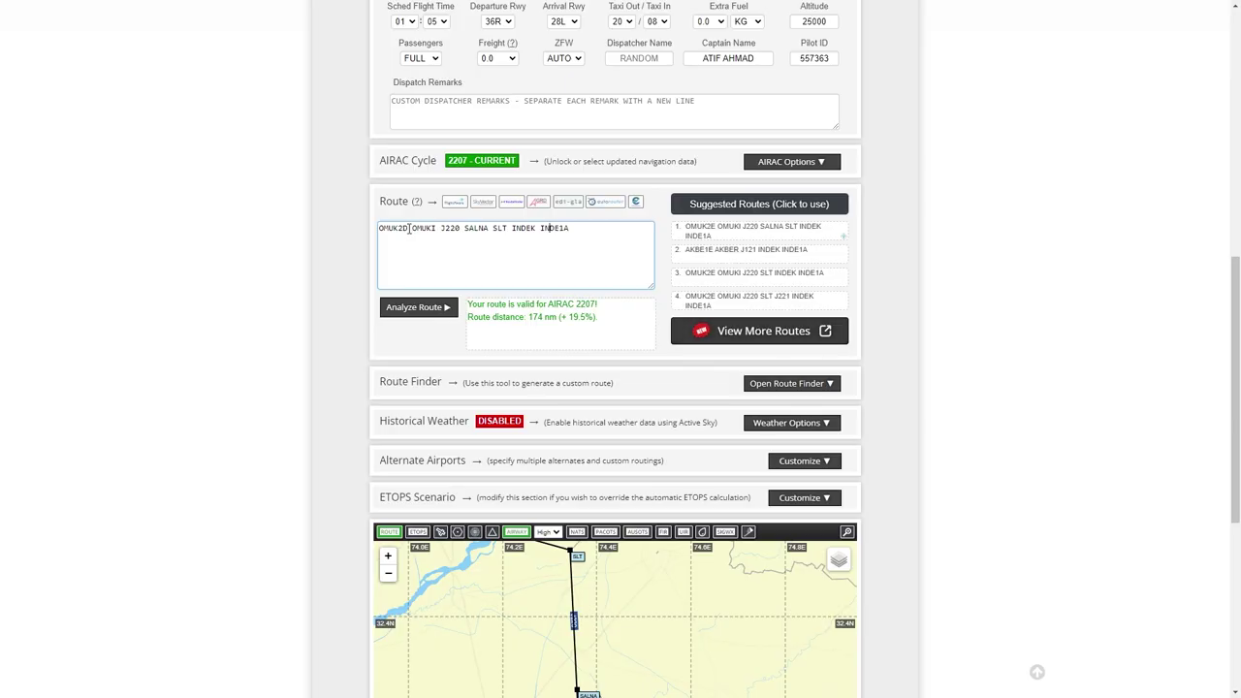
Check the SID in simBrief's route, select OMUK2D on the MCDU departures page and insert the departure
left_click_drag(410, 228, 335, 236)
left_click(410, 228)
left_click(370, 238)
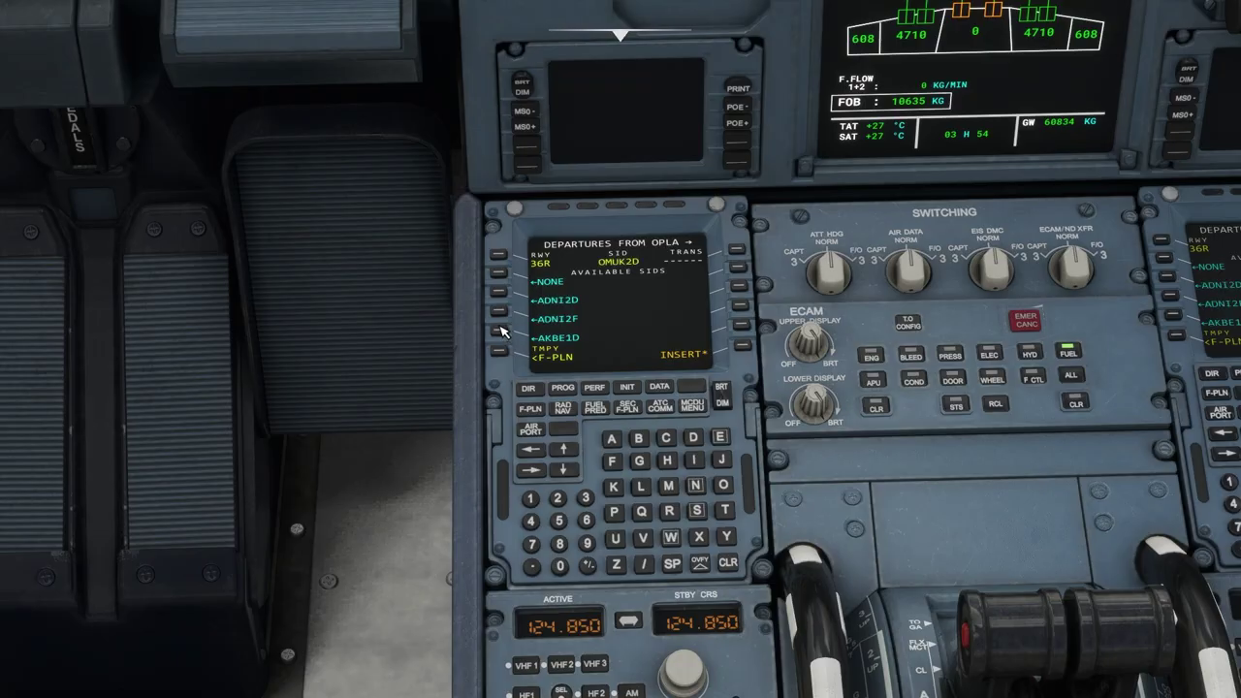
left_click(741, 347)
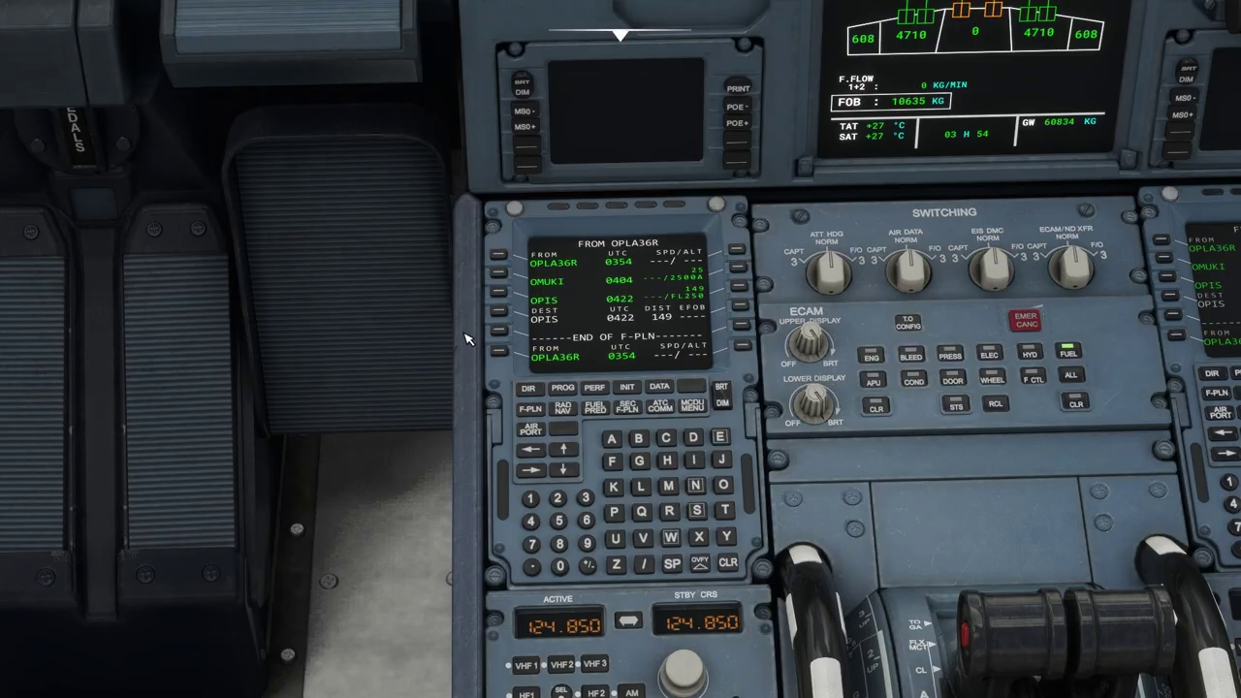
Set the captain's navigation display to PLAN mode with a 40 NM range
key("alt+1")
key("alt+2")
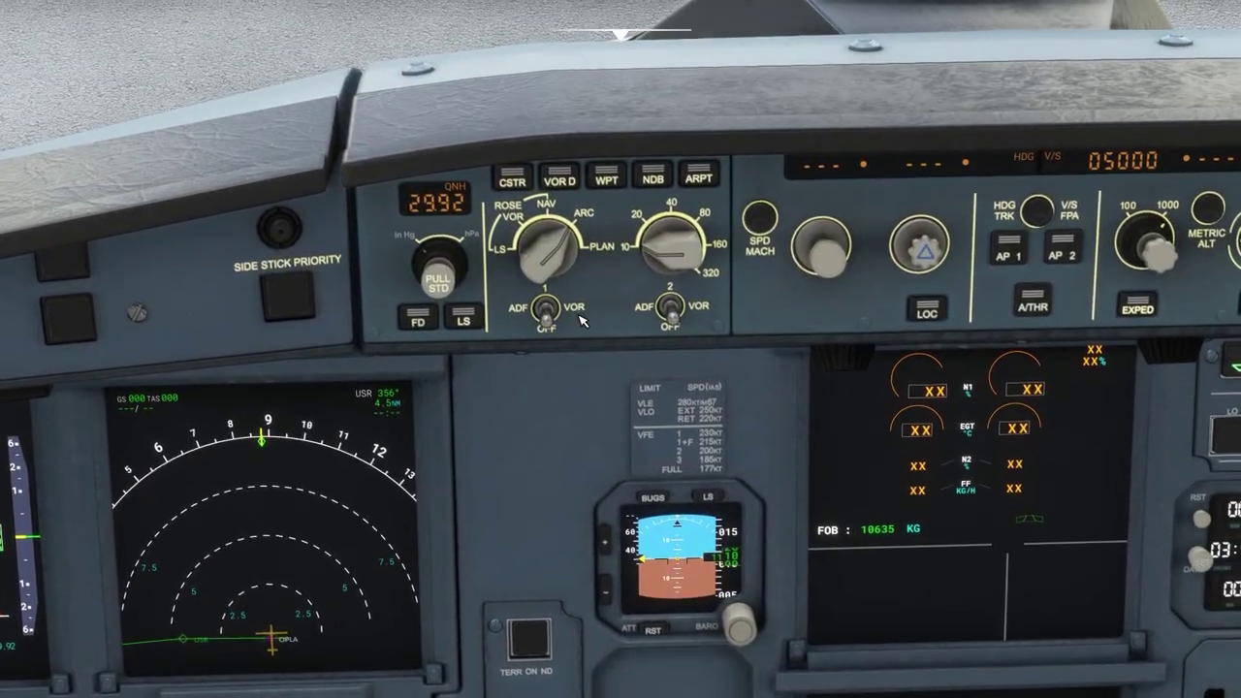
scroll(663, 254, "up", 1)
key("alt+1")
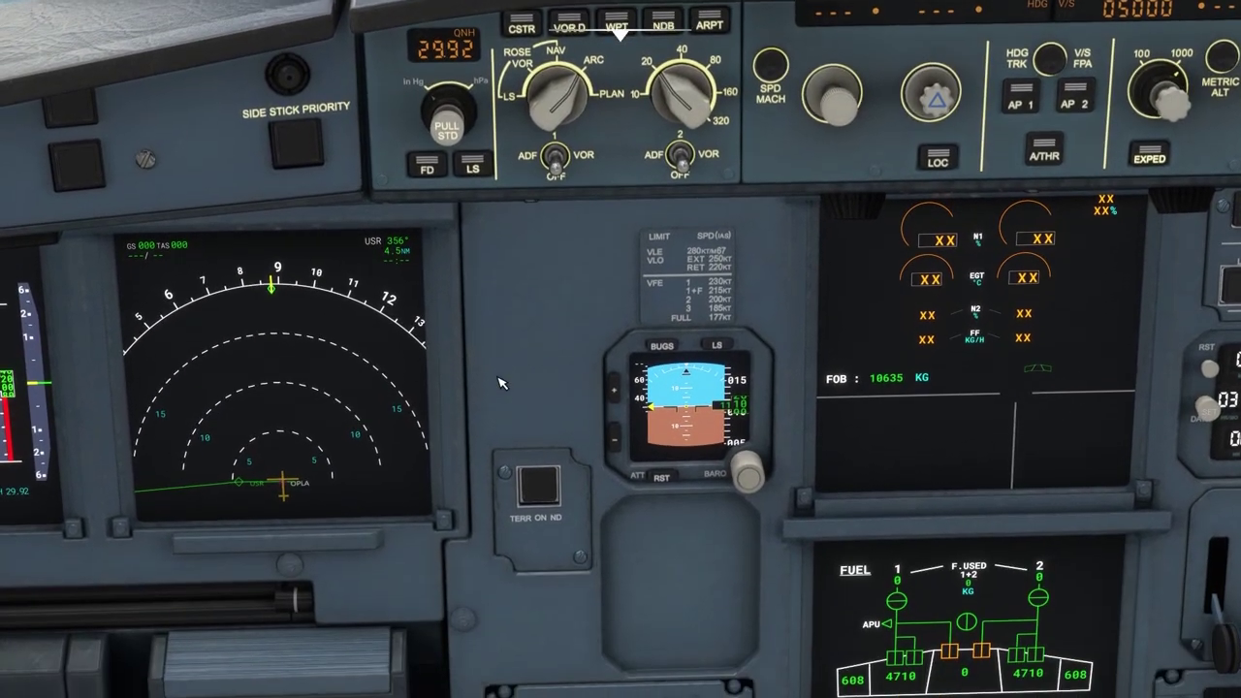
scroll(679, 124, "up", 1)
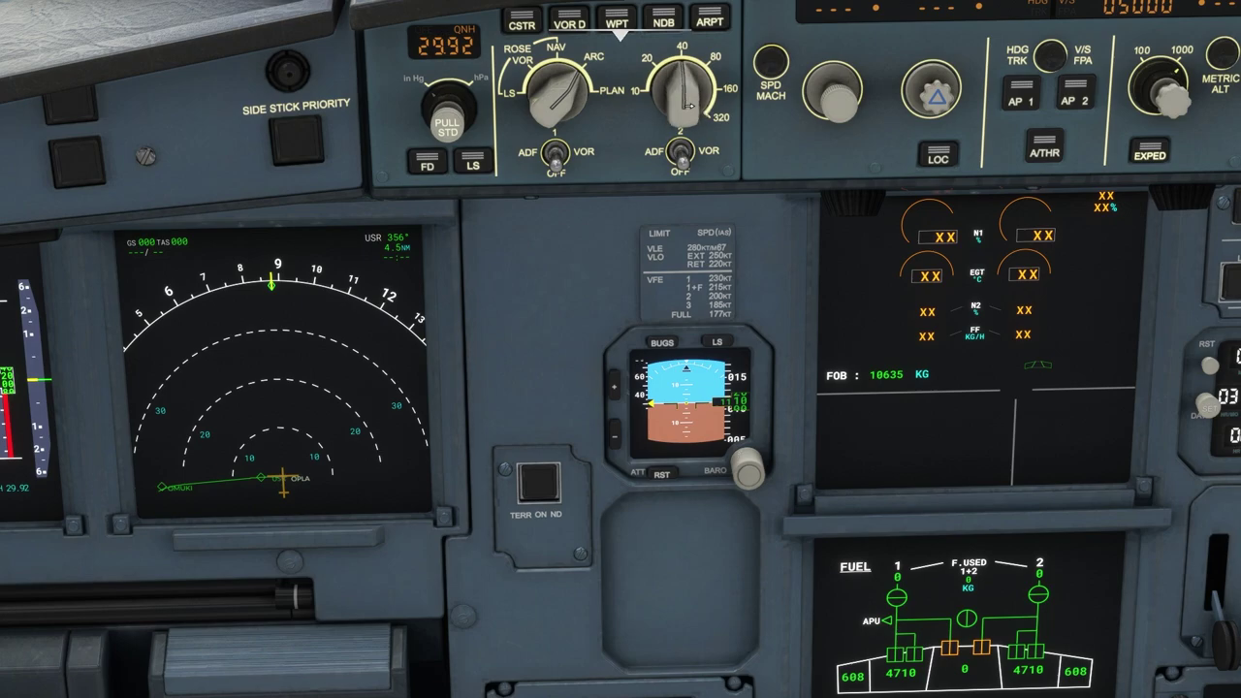
scroll(689, 107, "up", 1)
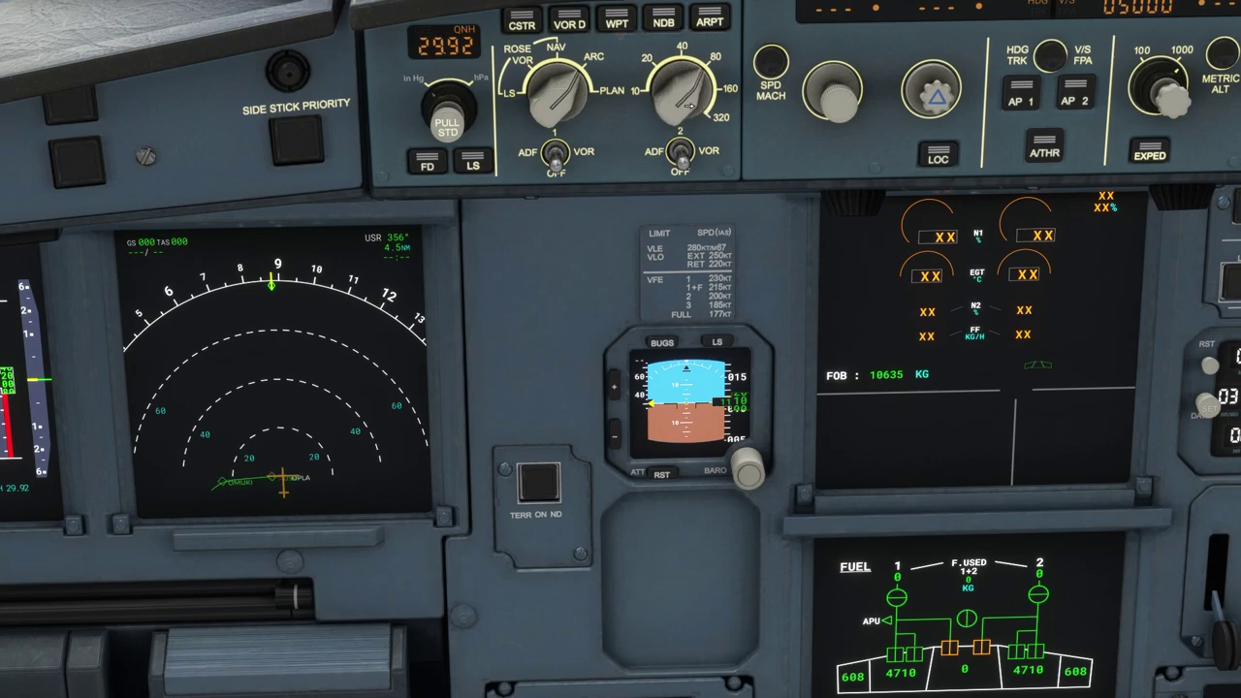
scroll(690, 105, "down", 1)
scroll(603, 107, "down", 1)
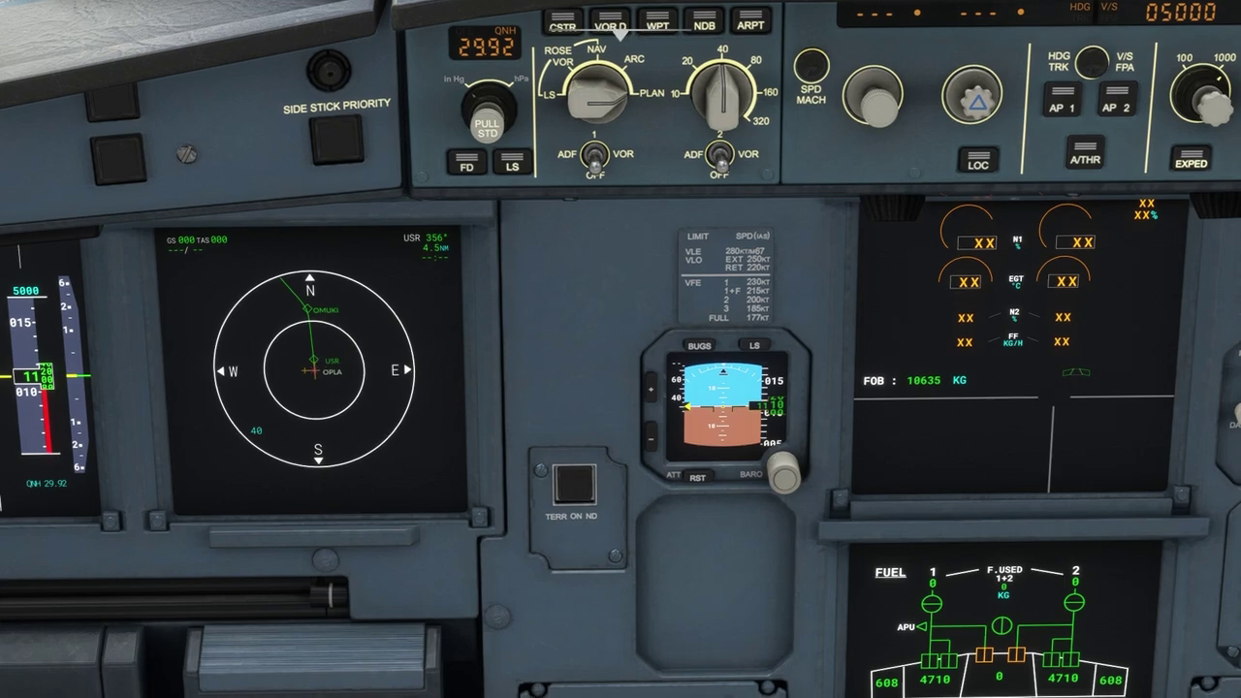
On the captain's MCDU, open the lateral revision from OMUKI, clear the scratchpad message and open the airways page
key("alt+2")
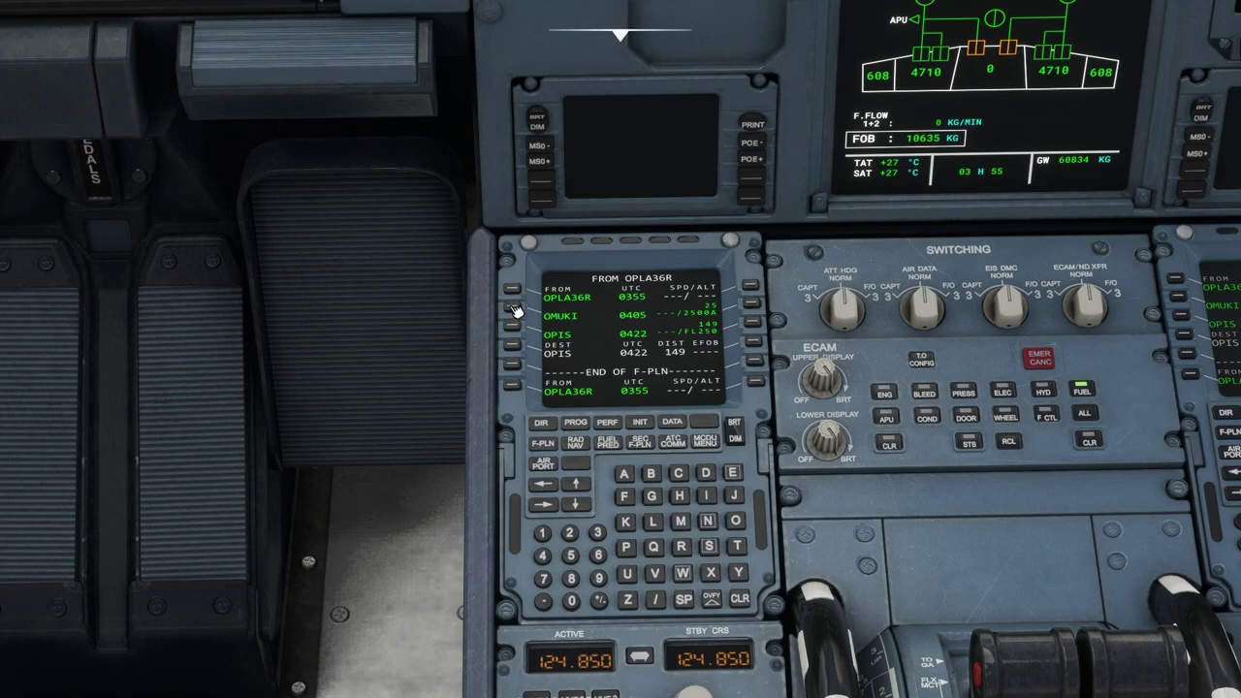
left_click(512, 308)
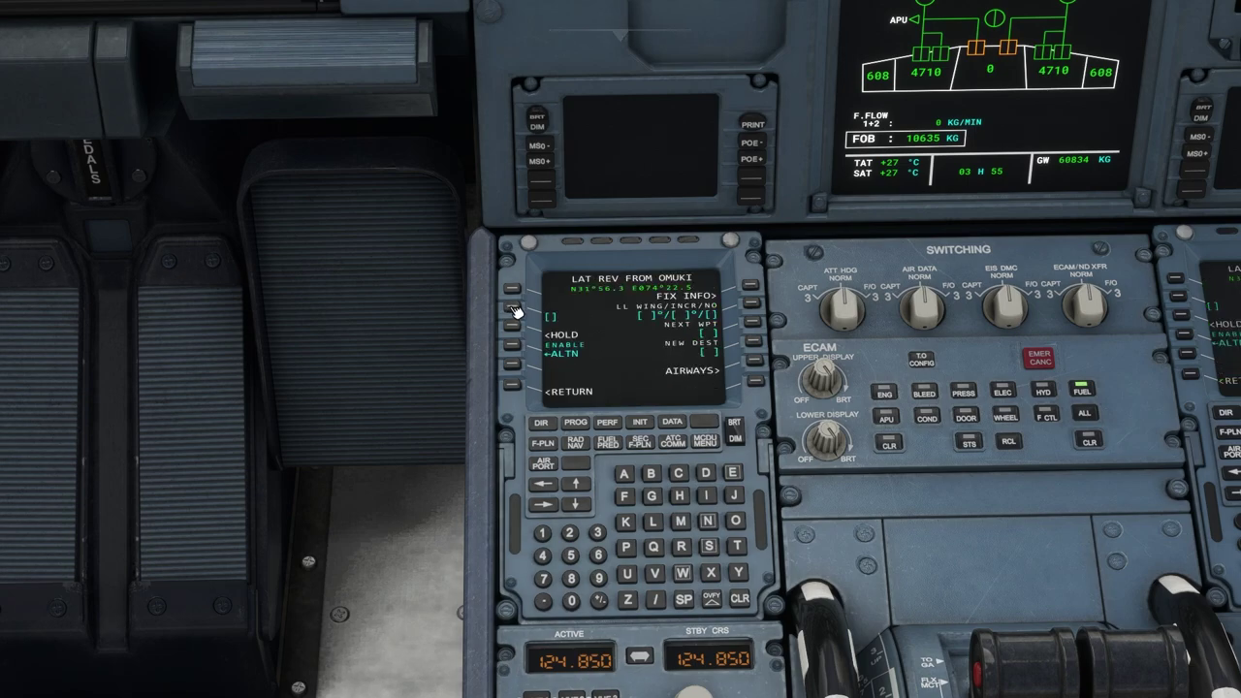
left_click(760, 326)
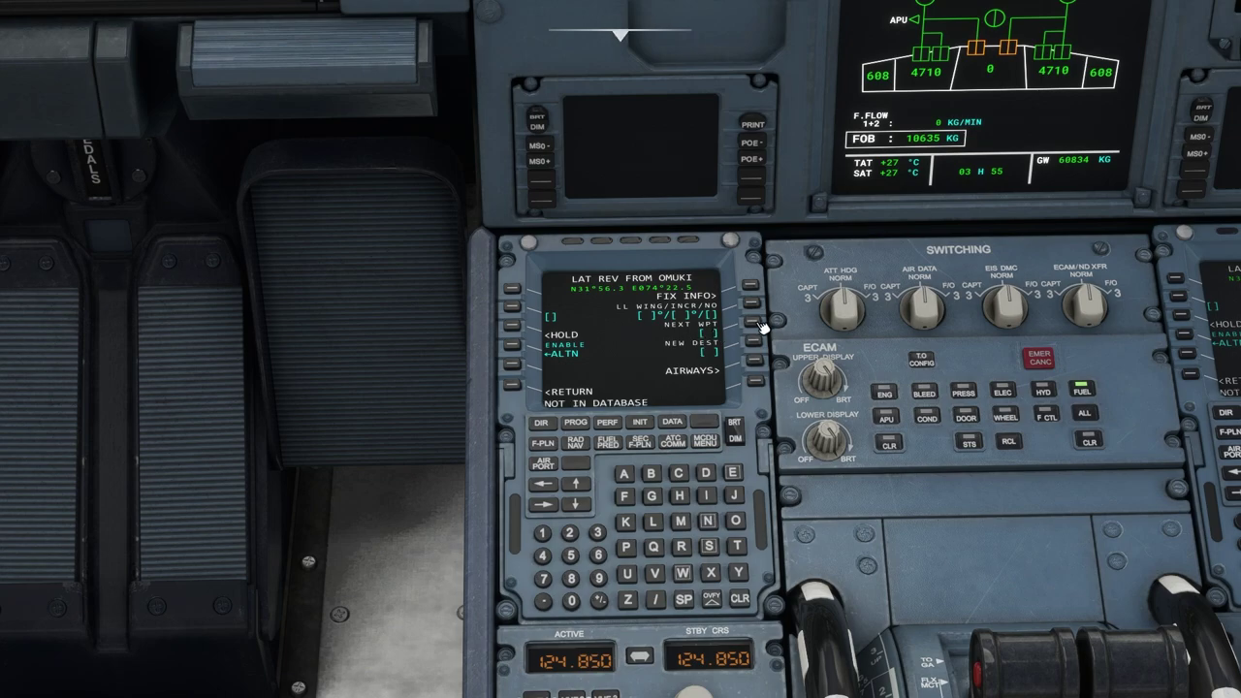
left_click(748, 599)
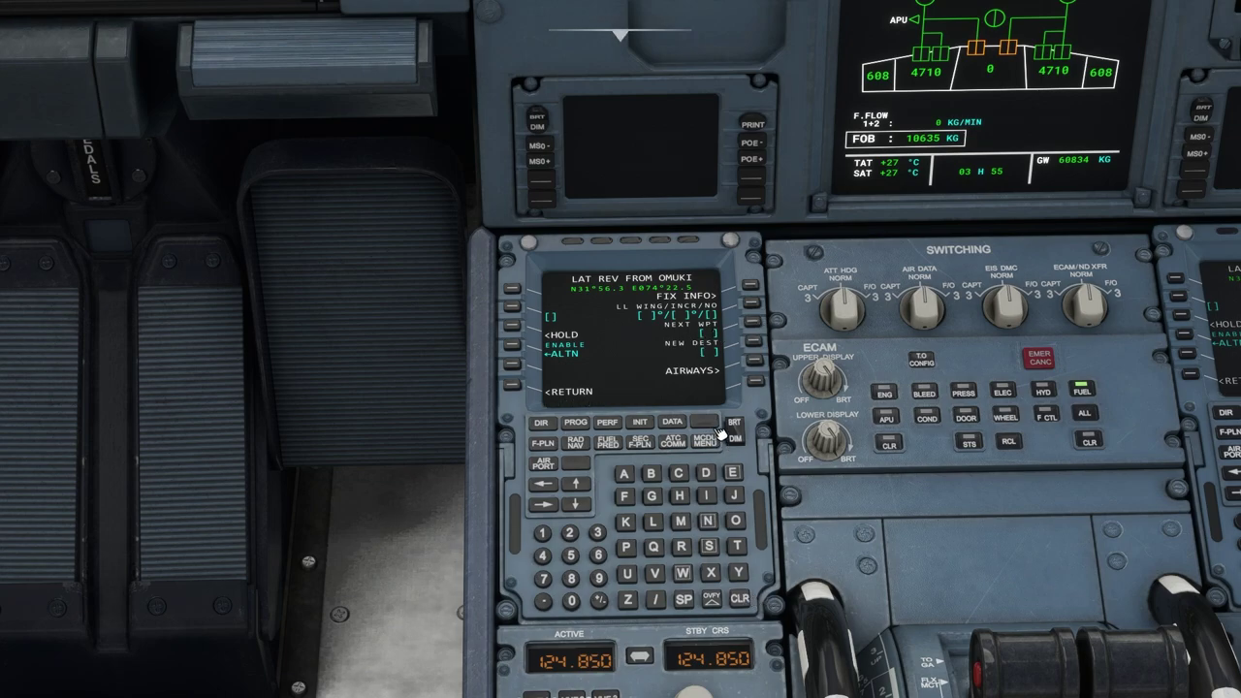
left_click(759, 363)
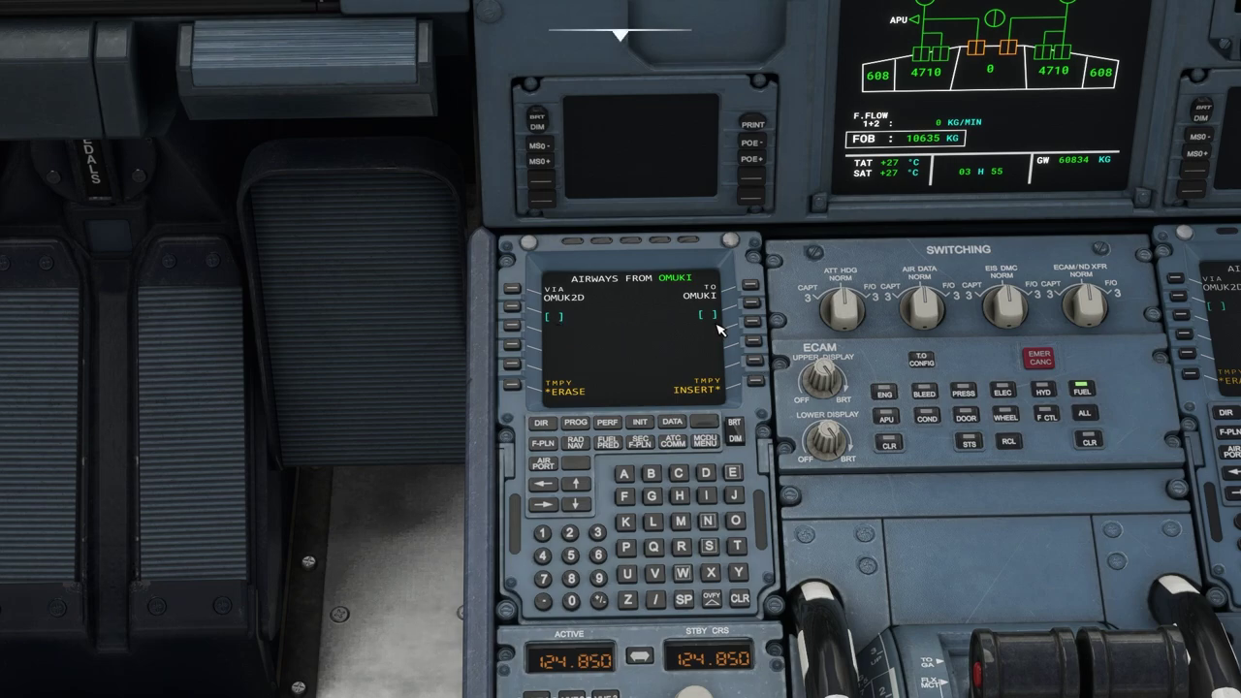
Switch to simBrief and check which airway and waypoint follow OMUKI in the route text and on the map
key("alt+Tab")
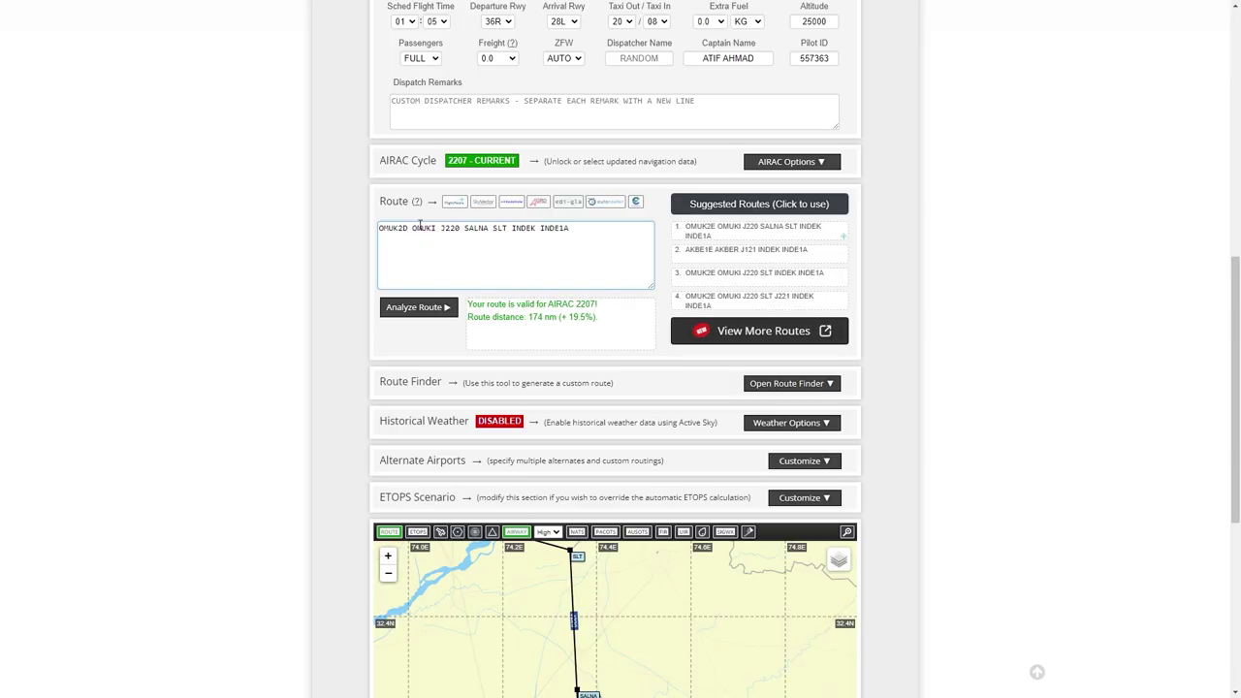
double_click(426, 228)
double_click(451, 228)
left_click(462, 228)
right_click(255, 453)
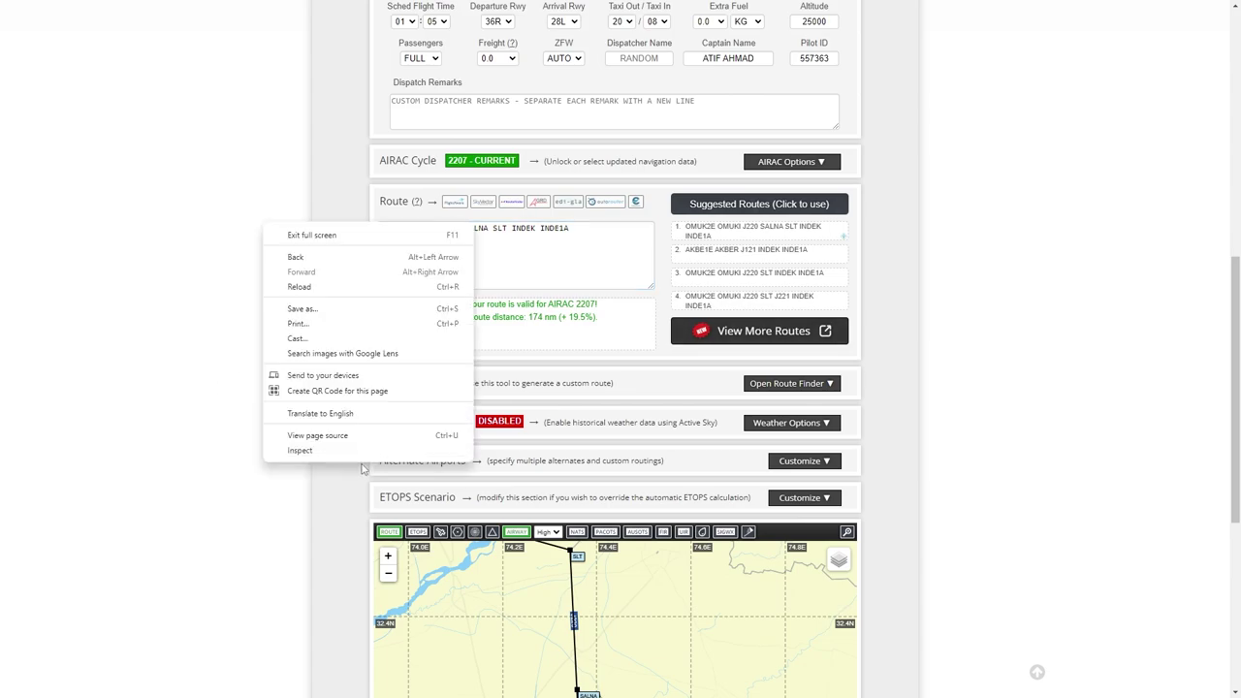
left_click(308, 536)
left_click_drag(568, 691, 562, 618)
scroll(992, 535, "down", 4)
left_click_drag(673, 346, 673, 408)
left_click_drag(639, 318, 643, 369)
scroll(263, 346, "up", 3)
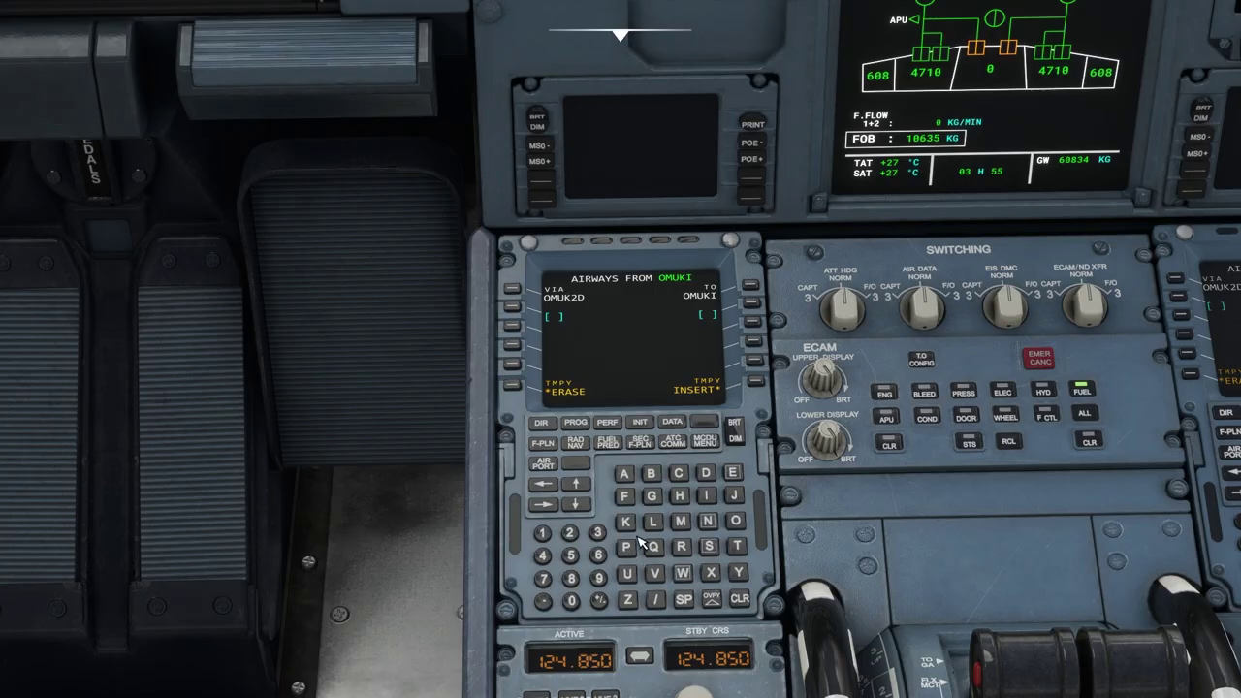
On the MCDU's airways page from OMUKI, enter J220 as the VIA airway
left_click(732, 497)
left_click(570, 532)
left_click(570, 532)
left_click(572, 602)
left_click(512, 308)
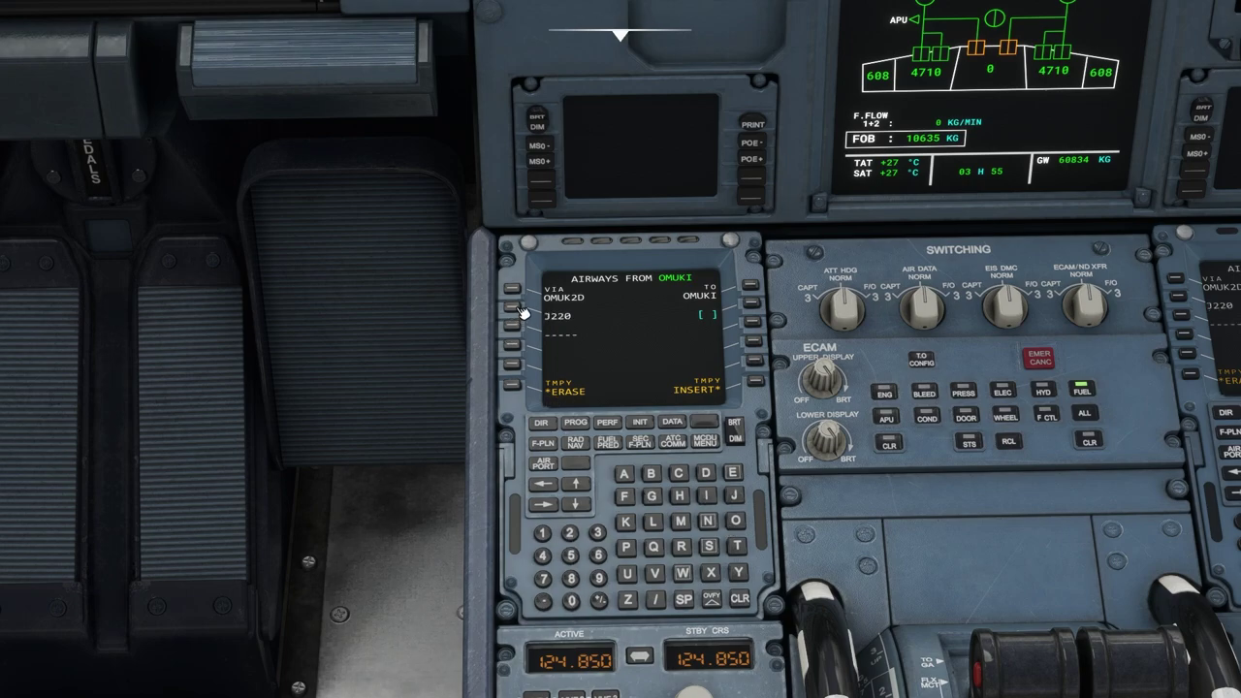
Enter SALNA as the TO waypoint for airway J220
left_click(711, 549)
left_click(623, 474)
left_click(652, 522)
left_click(708, 521)
left_click(623, 475)
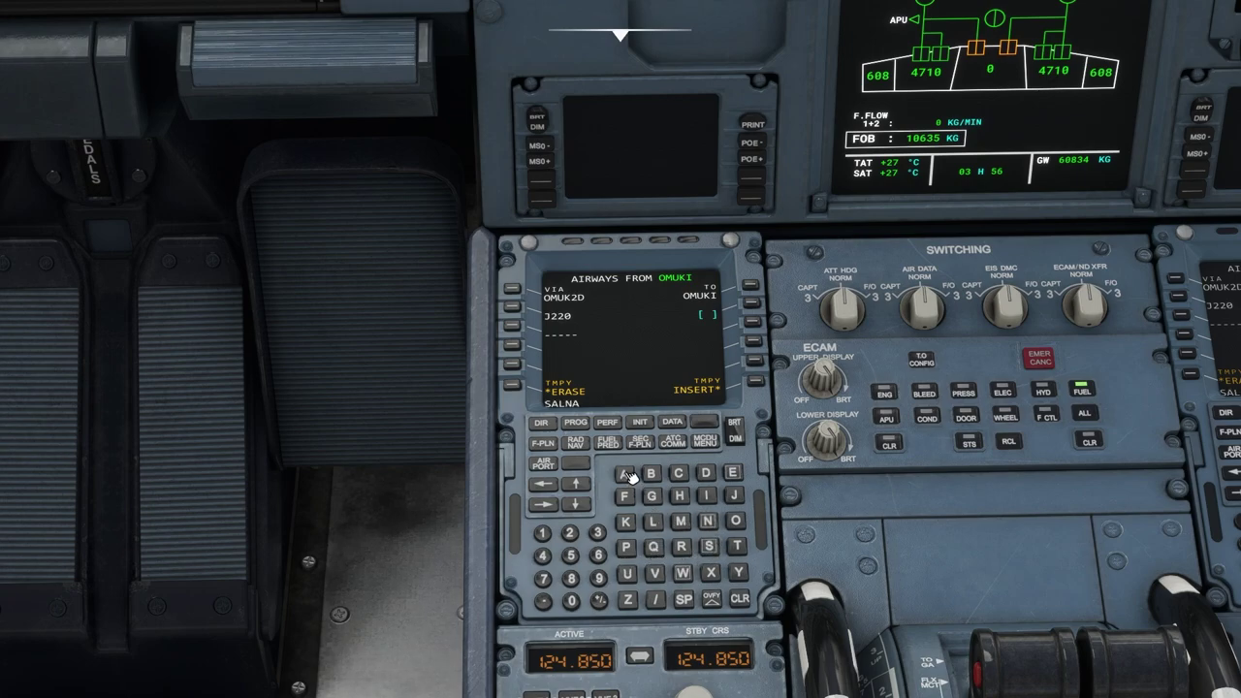
left_click(751, 305)
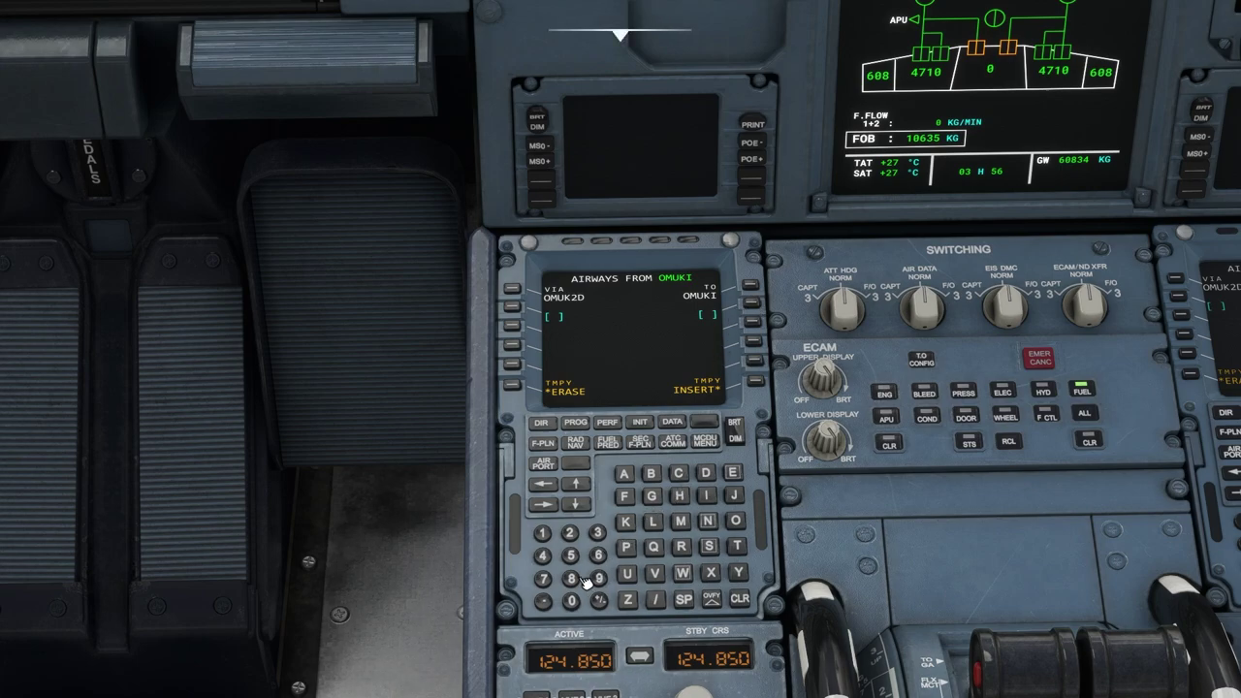
Re-enter J220 as the VIA airway and SALNA as its TO waypoint
left_click(737, 496)
left_click(570, 533)
left_click(571, 533)
left_click(574, 601)
left_click(511, 307)
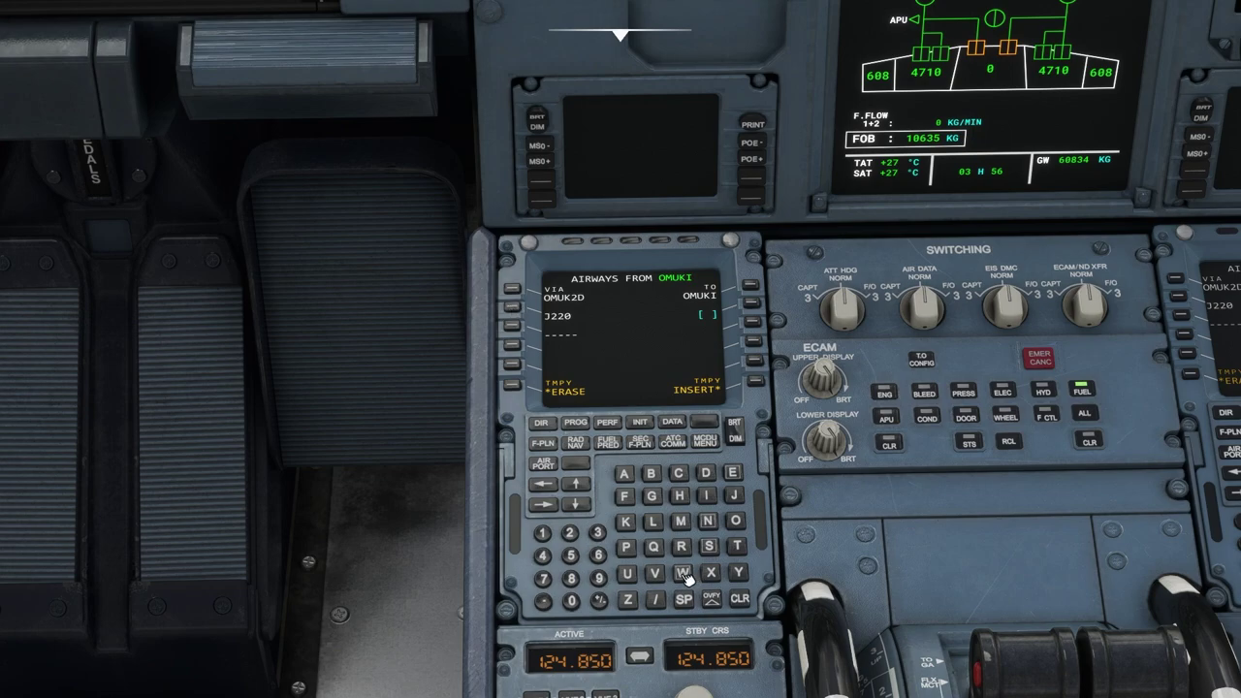
left_click(710, 548)
left_click(626, 474)
left_click(652, 525)
left_click(708, 522)
left_click(626, 474)
left_click(755, 307)
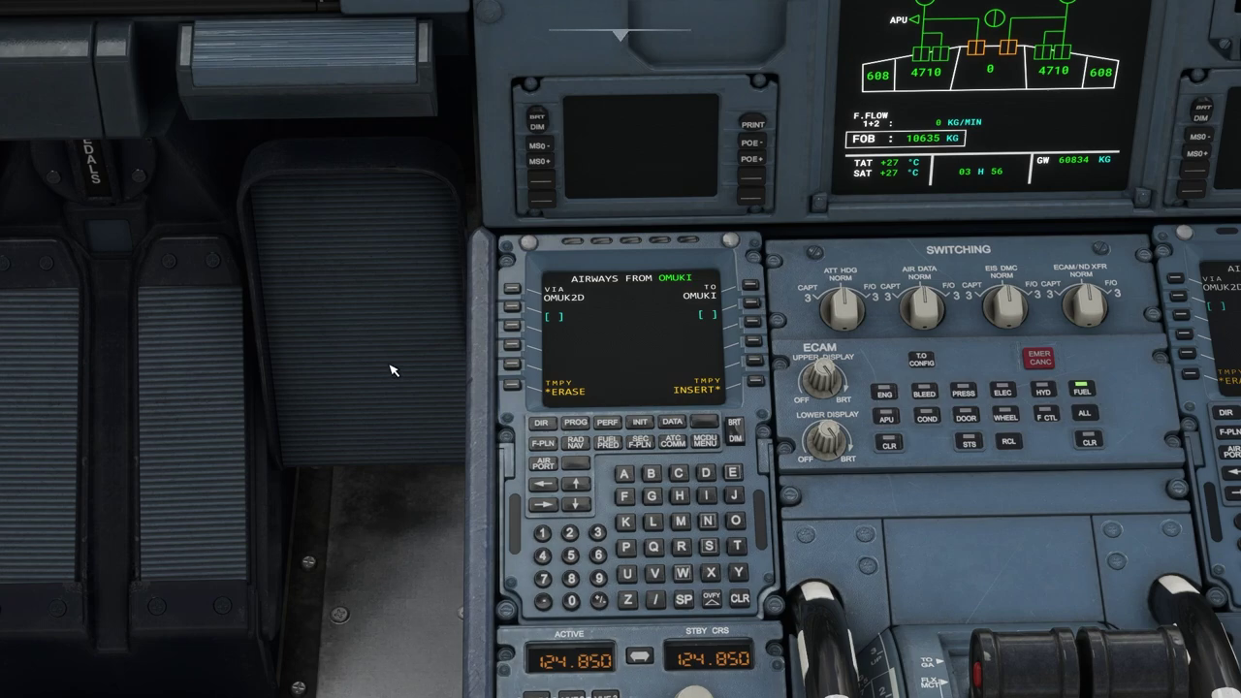
Enter SALNA as the TO waypoint once more and insert the temporary airway revision into the flight plan
left_click(709, 546)
left_click(625, 476)
left_click(654, 522)
left_click(709, 522)
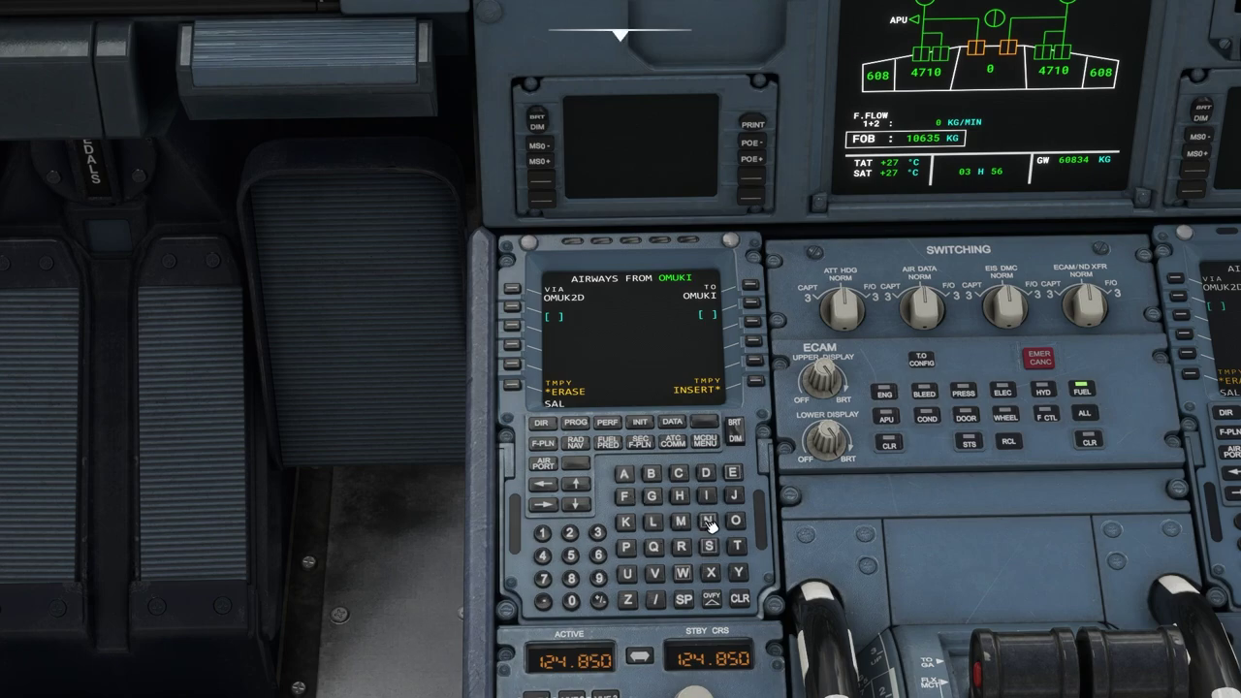
left_click(629, 474)
left_click(752, 306)
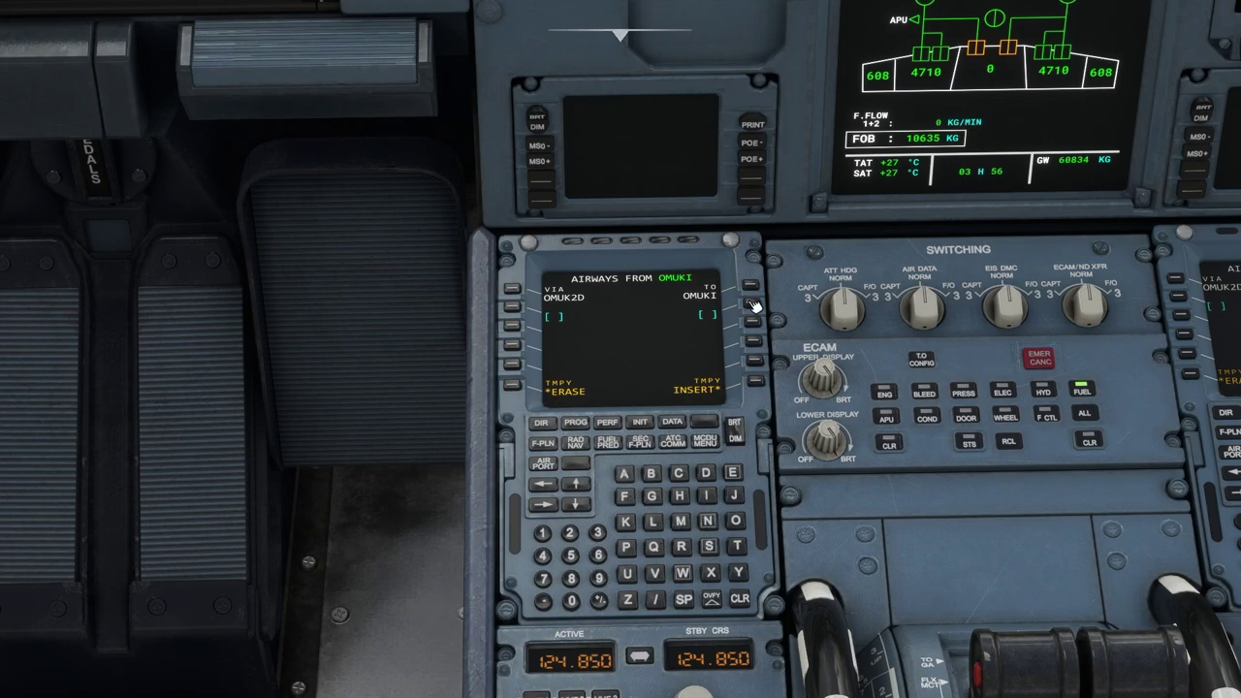
left_click(753, 381)
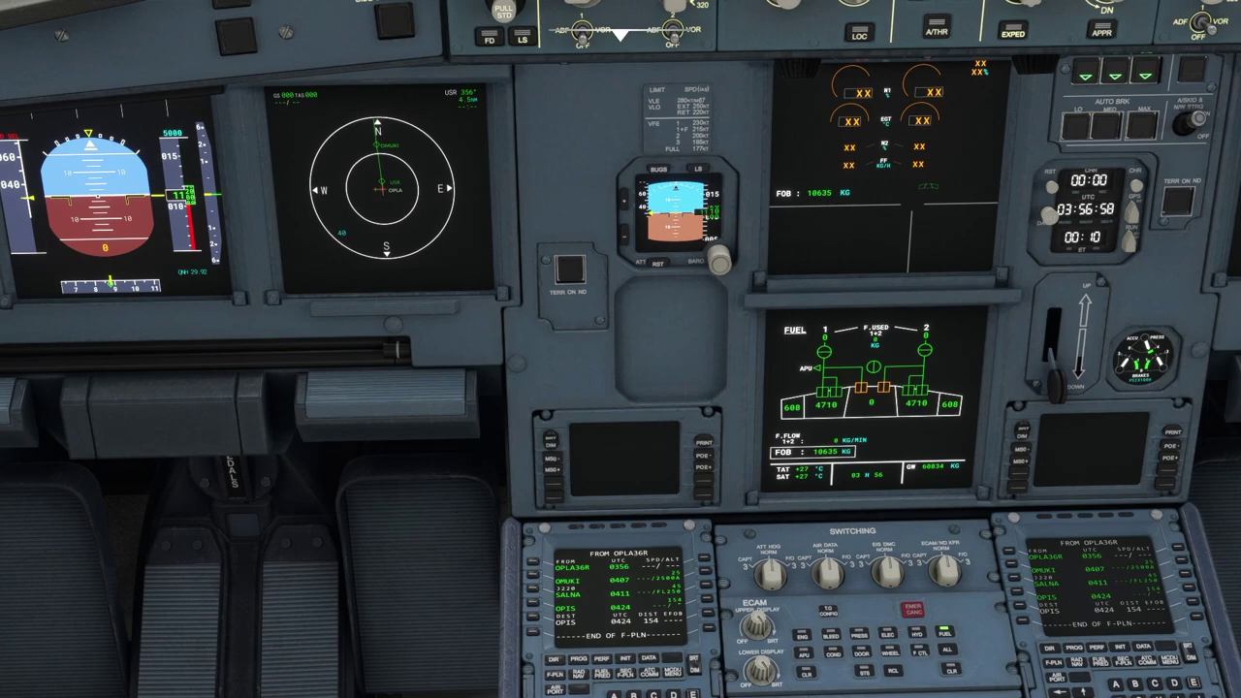
Set the captain's navigation display range to 80 NM
key("Up")
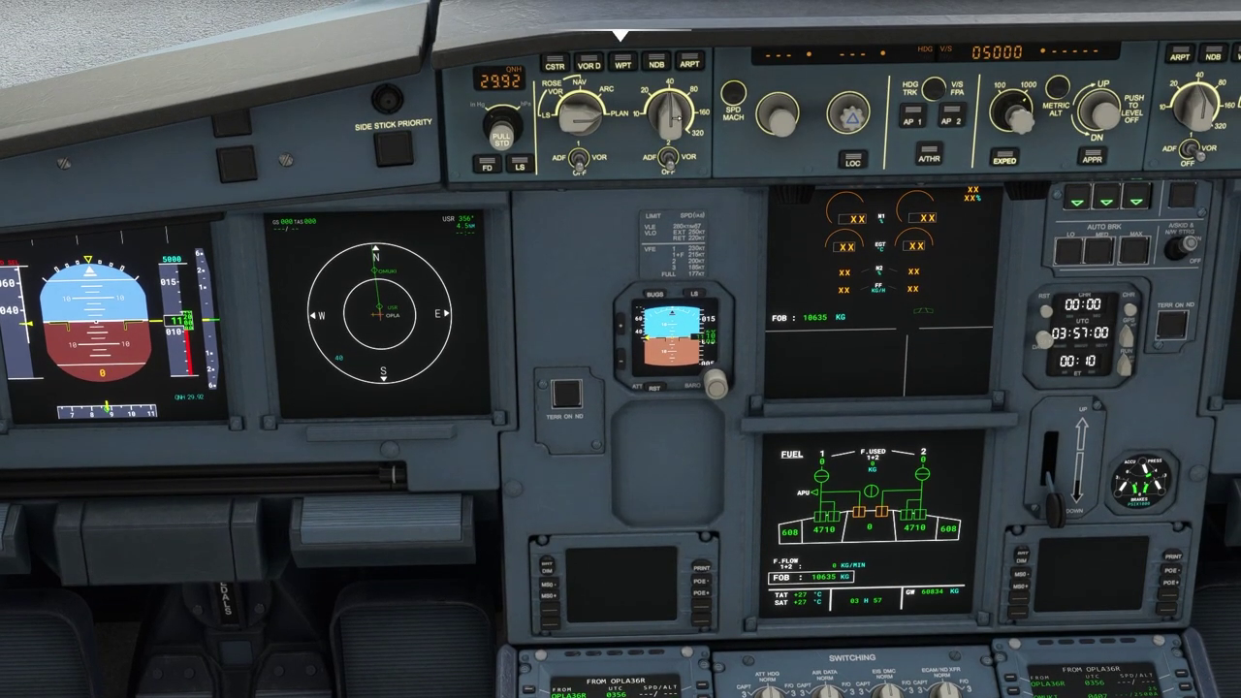
scroll(662, 138, "up", 1)
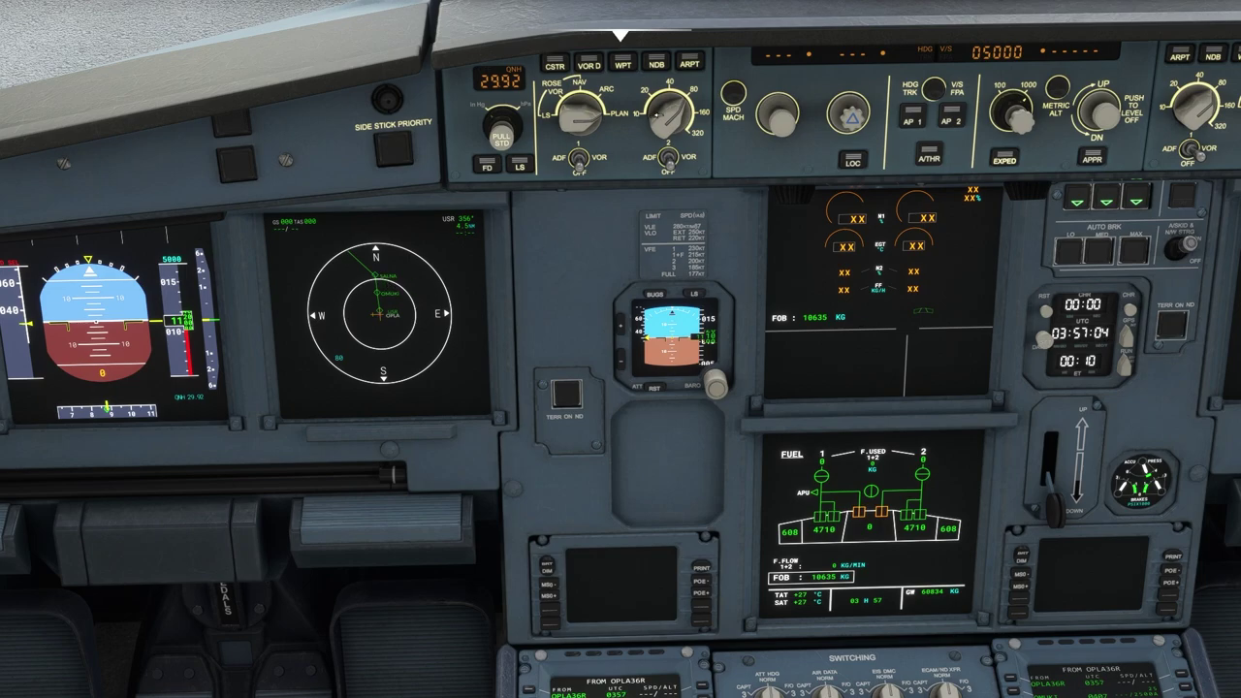
Set the captain's navigation display range to 160 NM and highlight SLT in the simBrief route
scroll(669, 113, "up", 1)
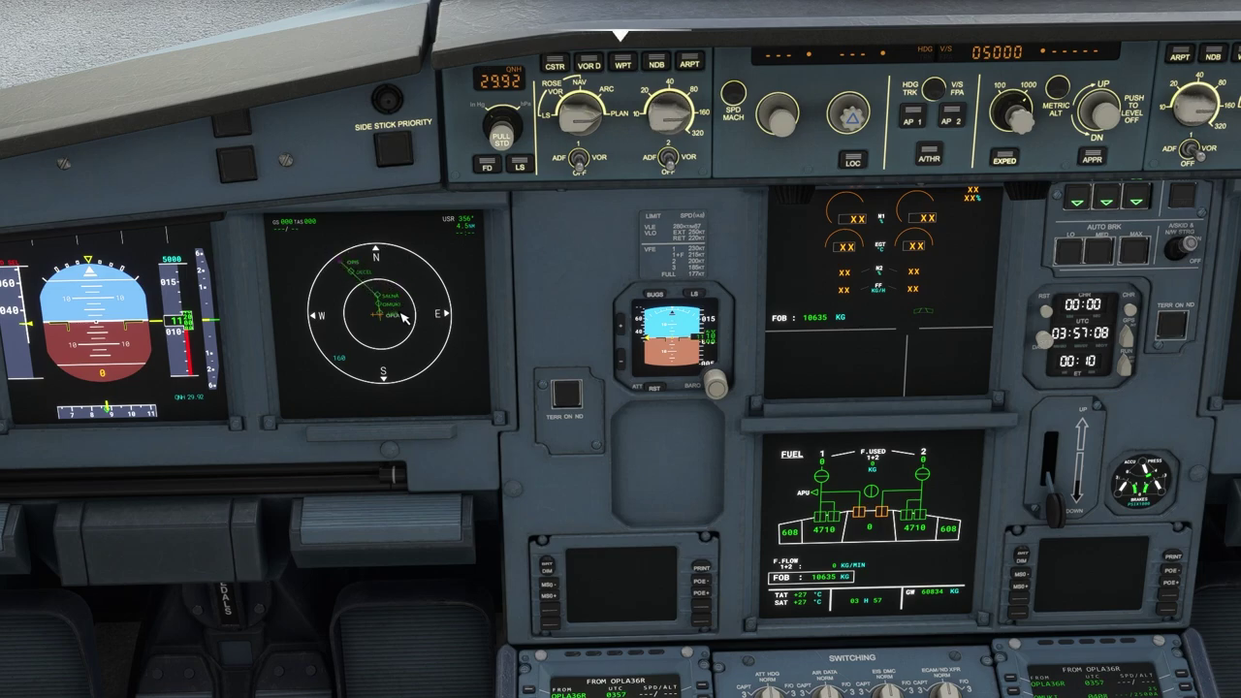
key("alt+2")
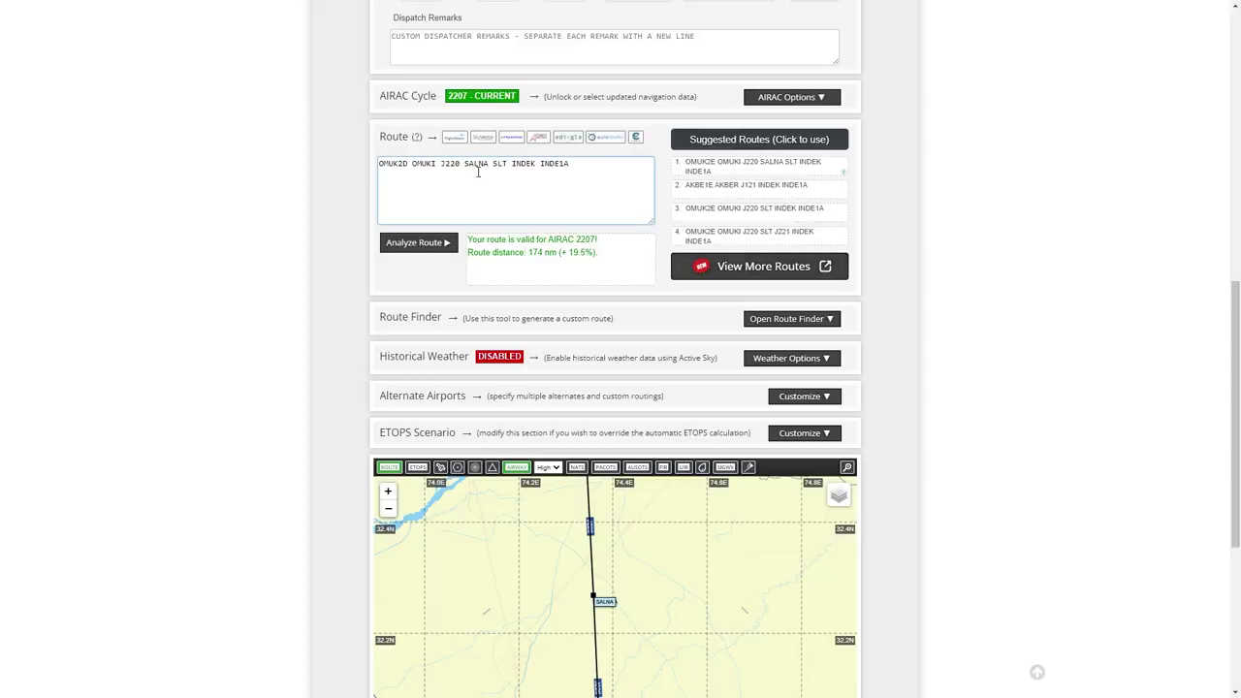
double_click(499, 164)
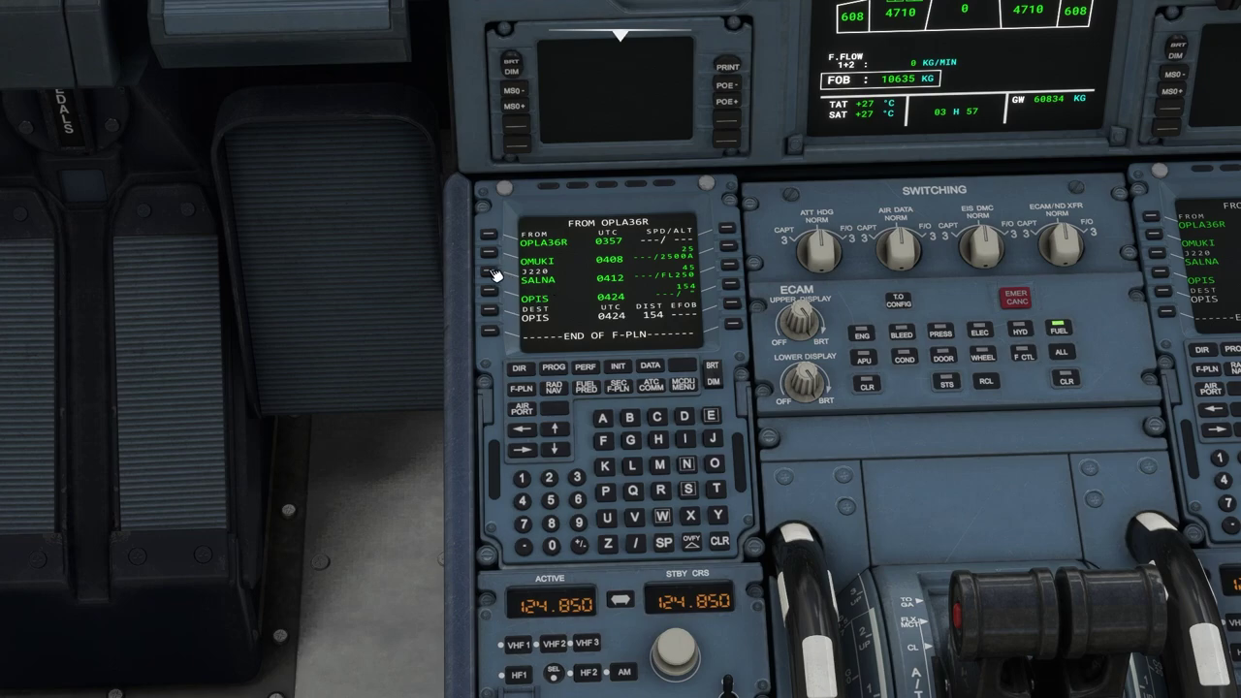
Try to enter SLT as the next waypoint after SALNA, and erase the temporary revision
left_click(495, 274)
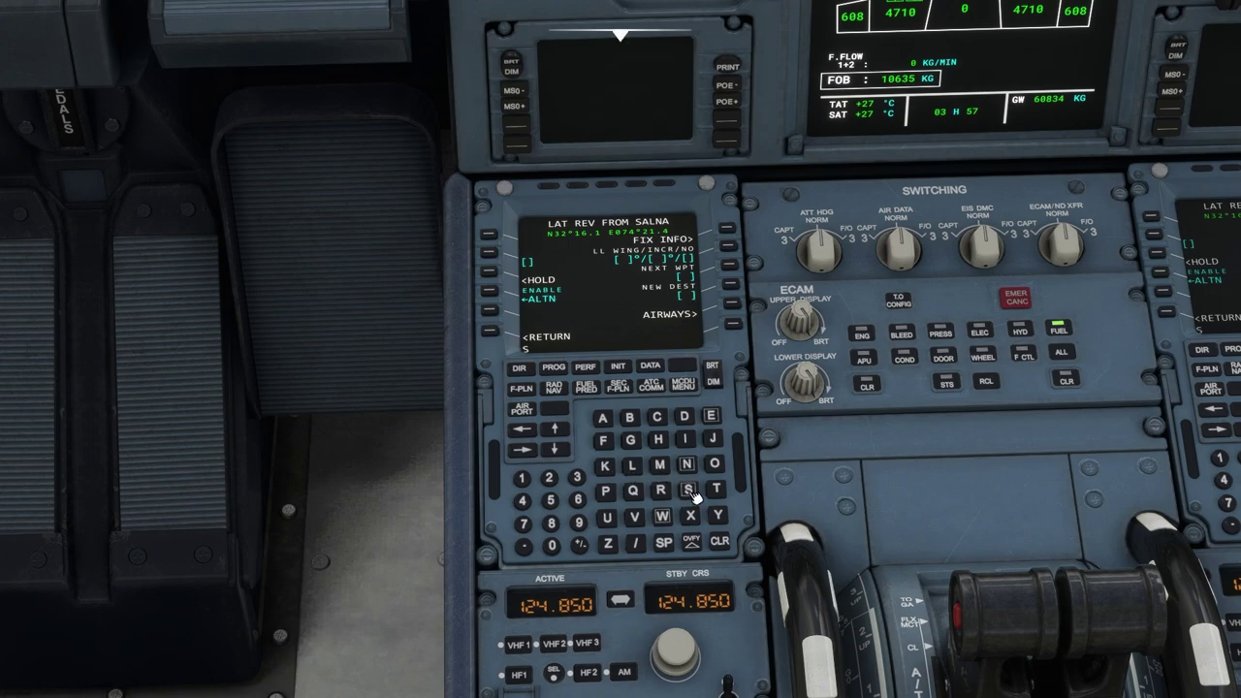
left_click(634, 467)
left_click(718, 490)
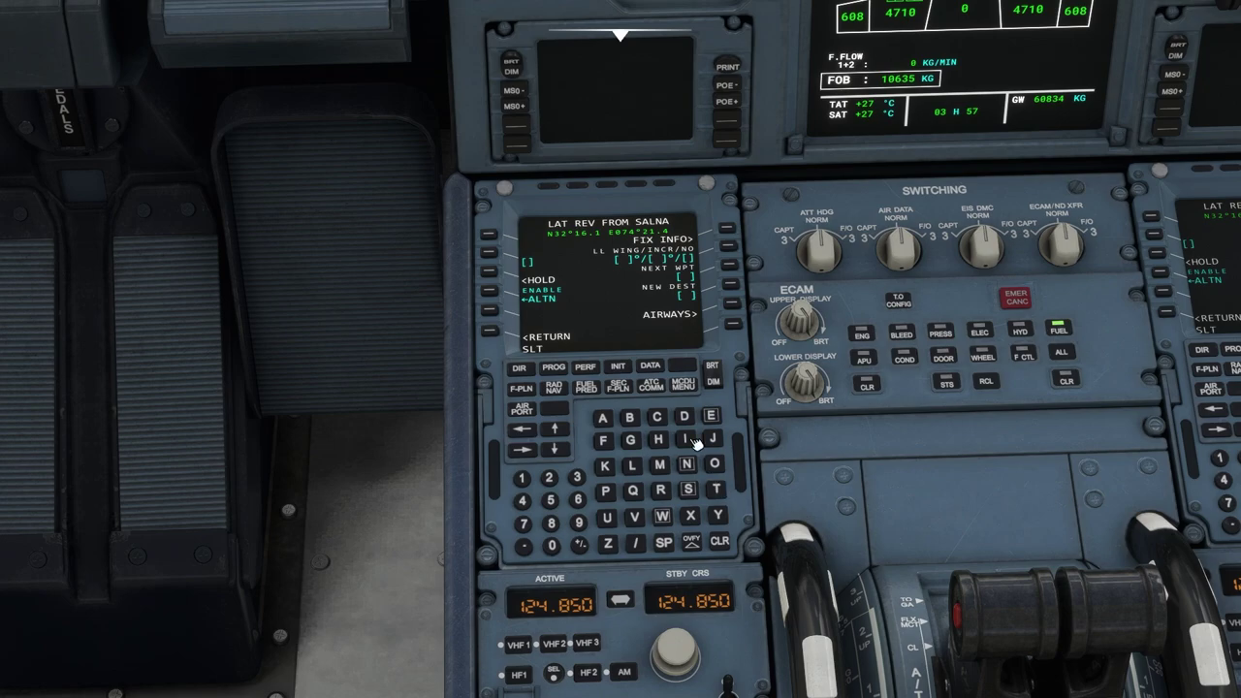
left_click(727, 267)
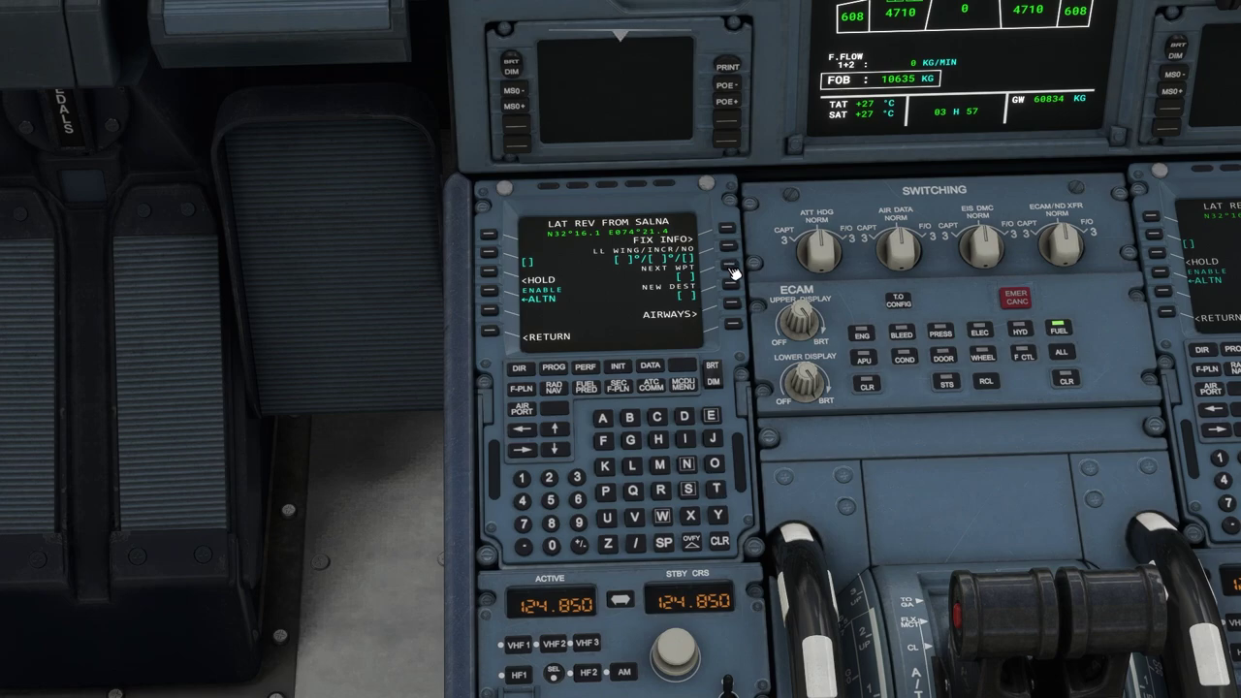
left_click(490, 332)
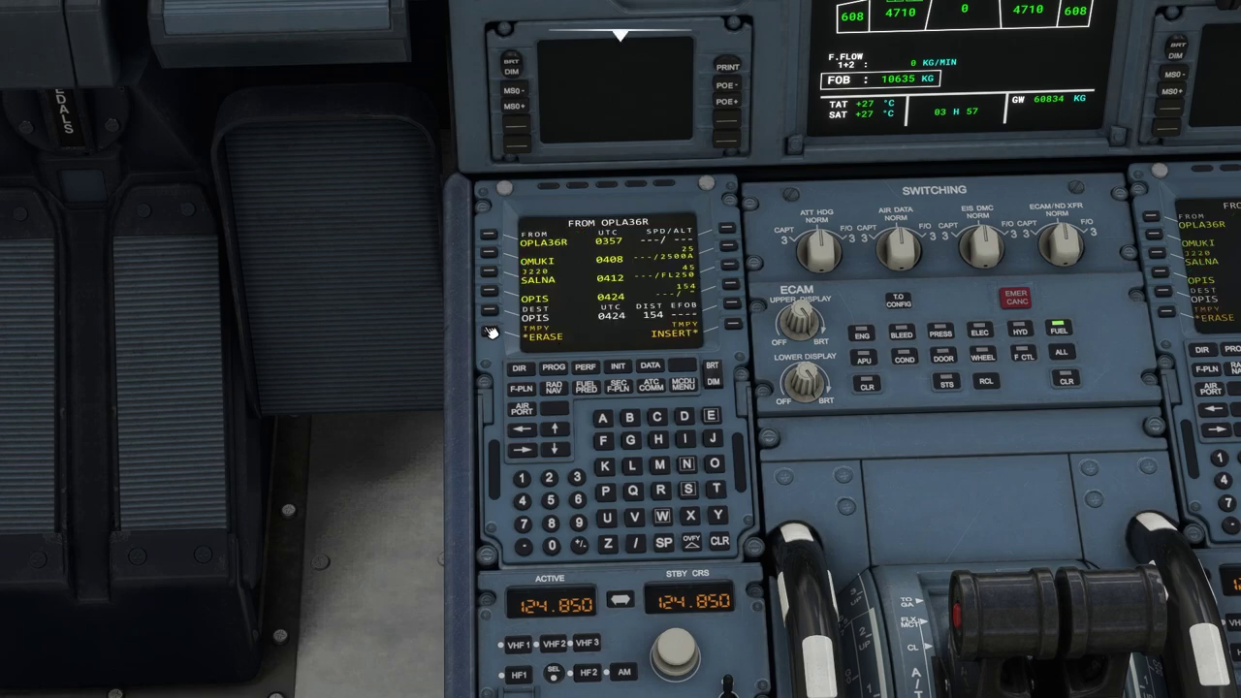
left_click(490, 331)
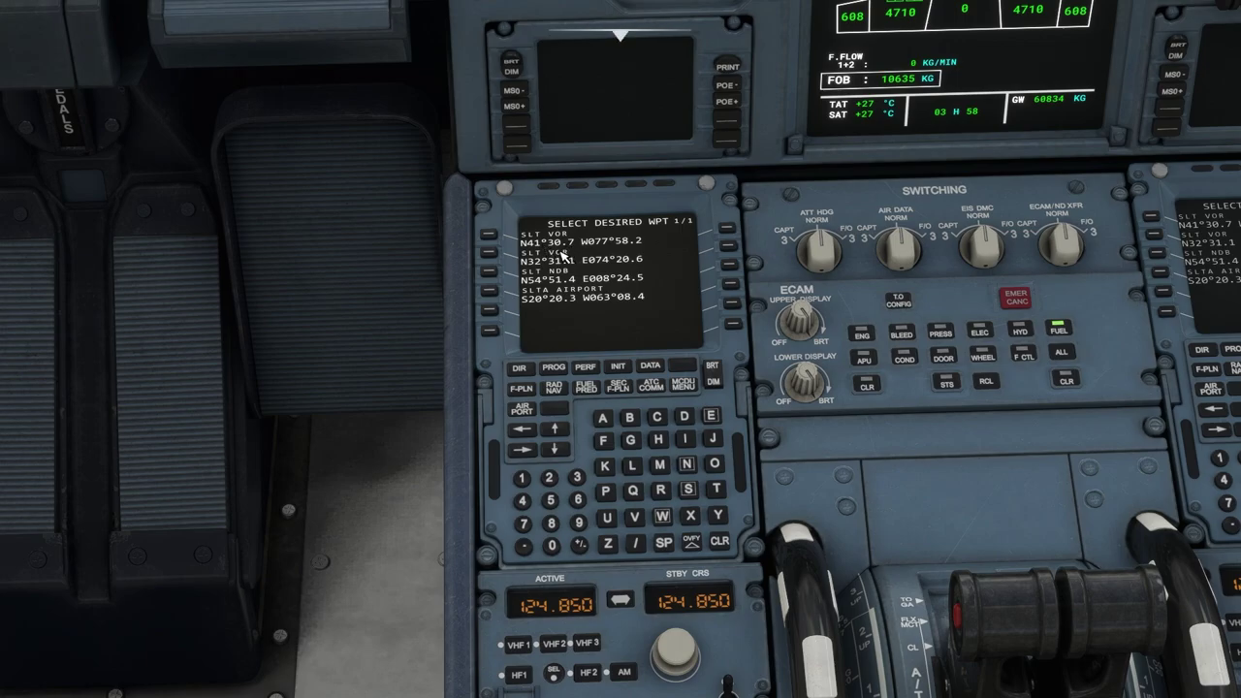
Choose the SLT VOR at N41°30.7 W077°58.2 as the waypoint and insert the temporary revision into the flight plan
key("alt+1")
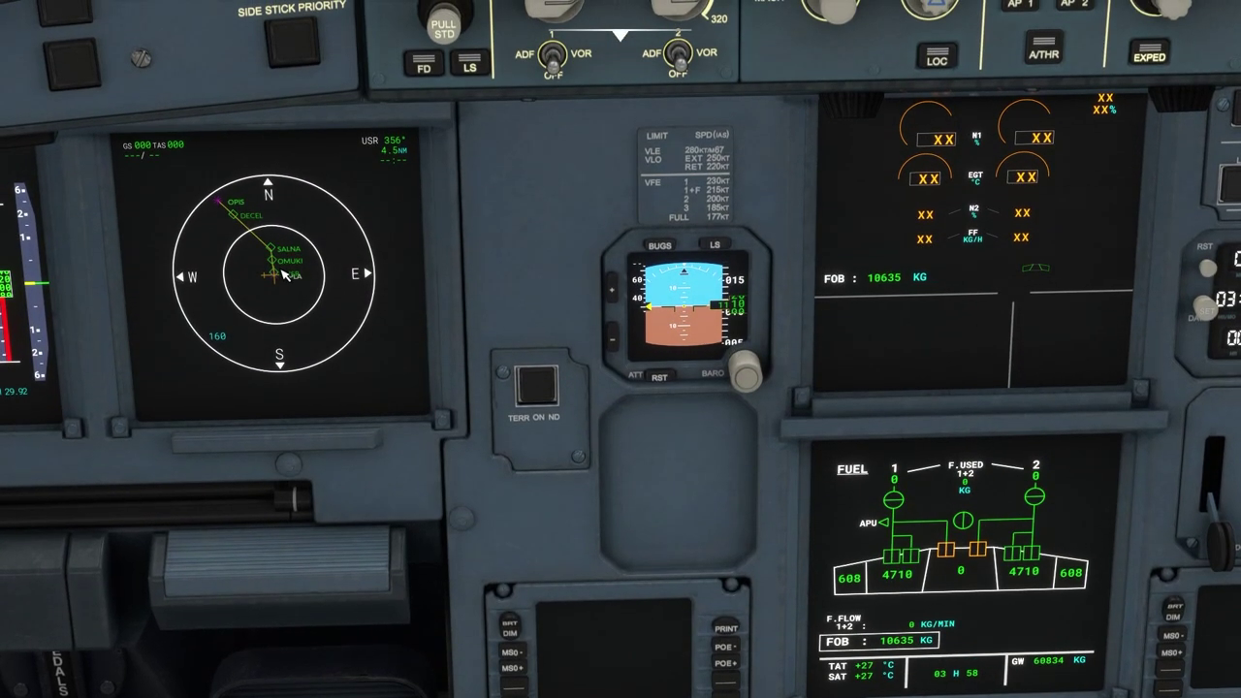
key("alt+2")
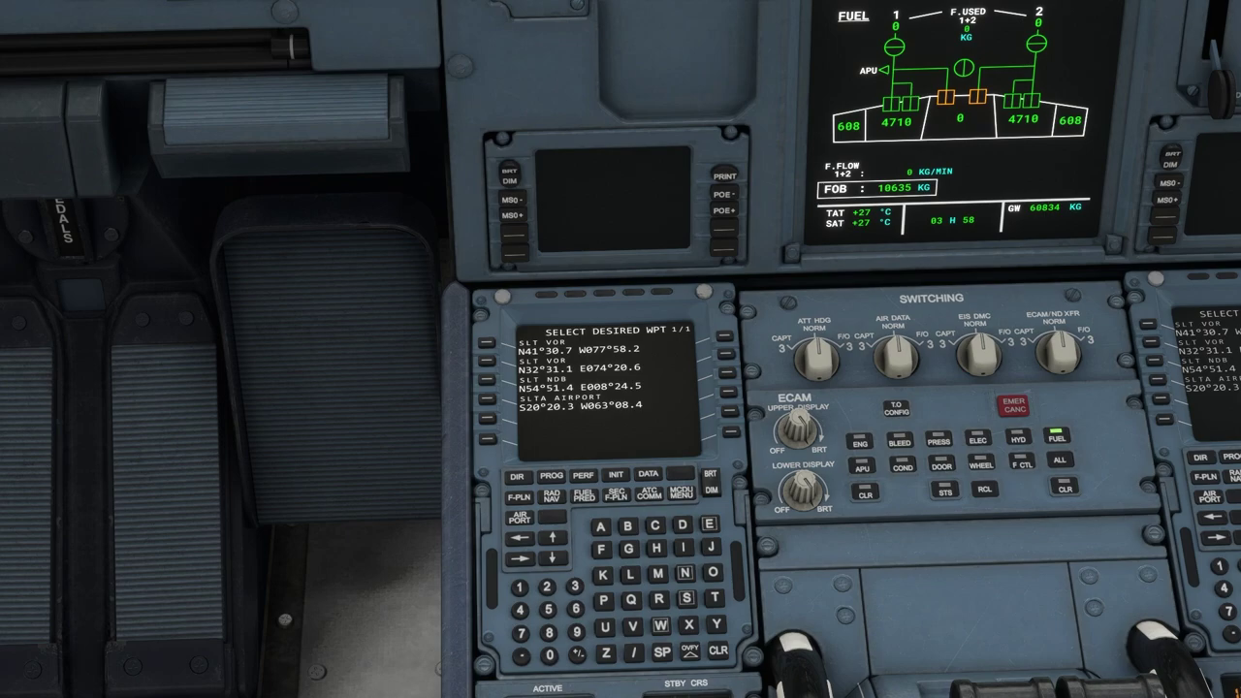
left_click(491, 345)
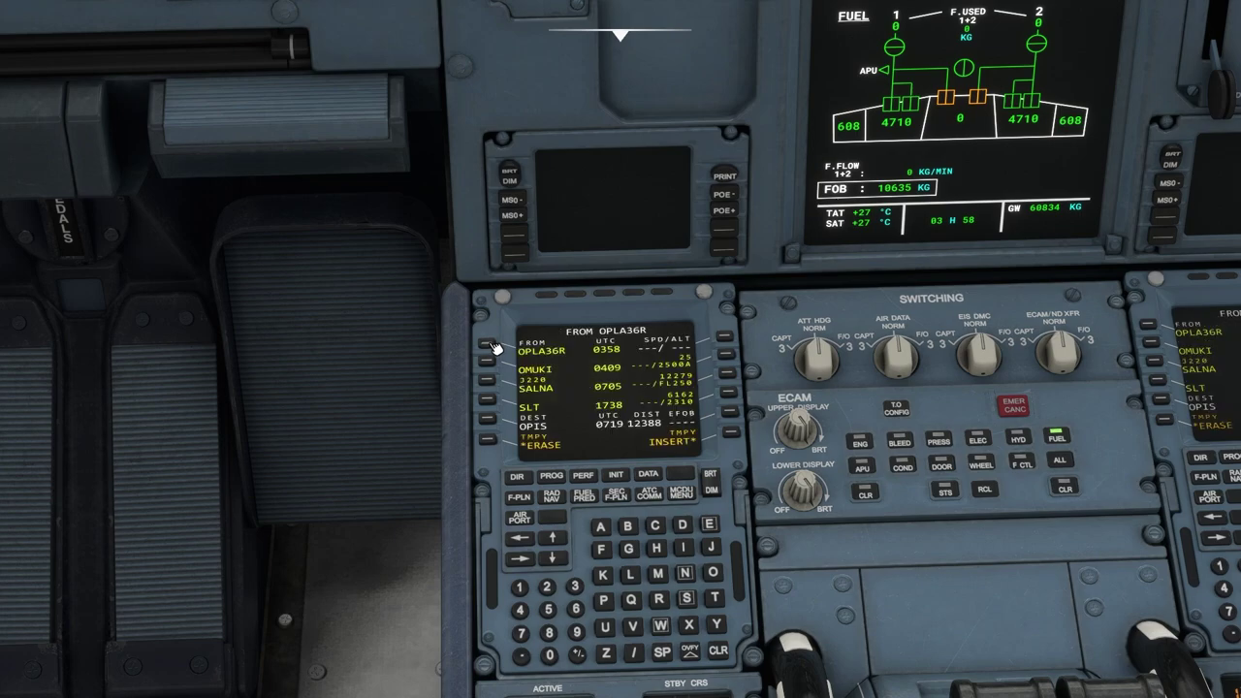
left_click(733, 433)
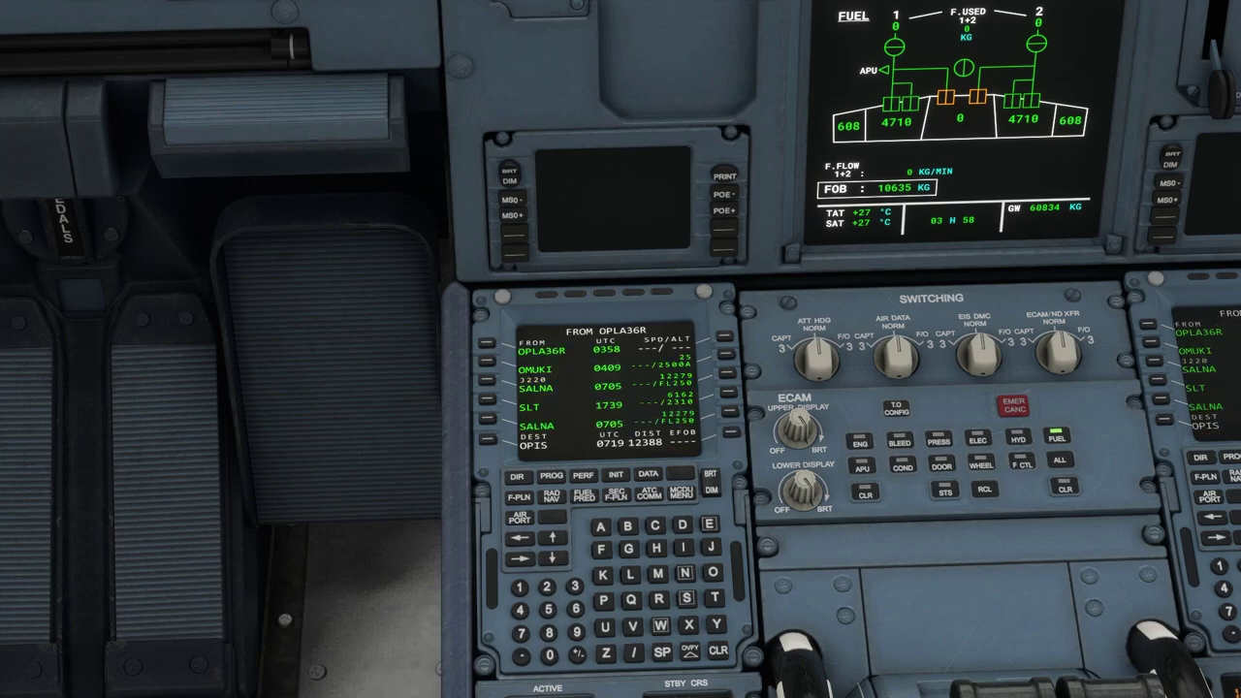
Clear the duplicate SALNA waypoint after SLT from the flight plan and insert the temporary revision
key("alt+1")
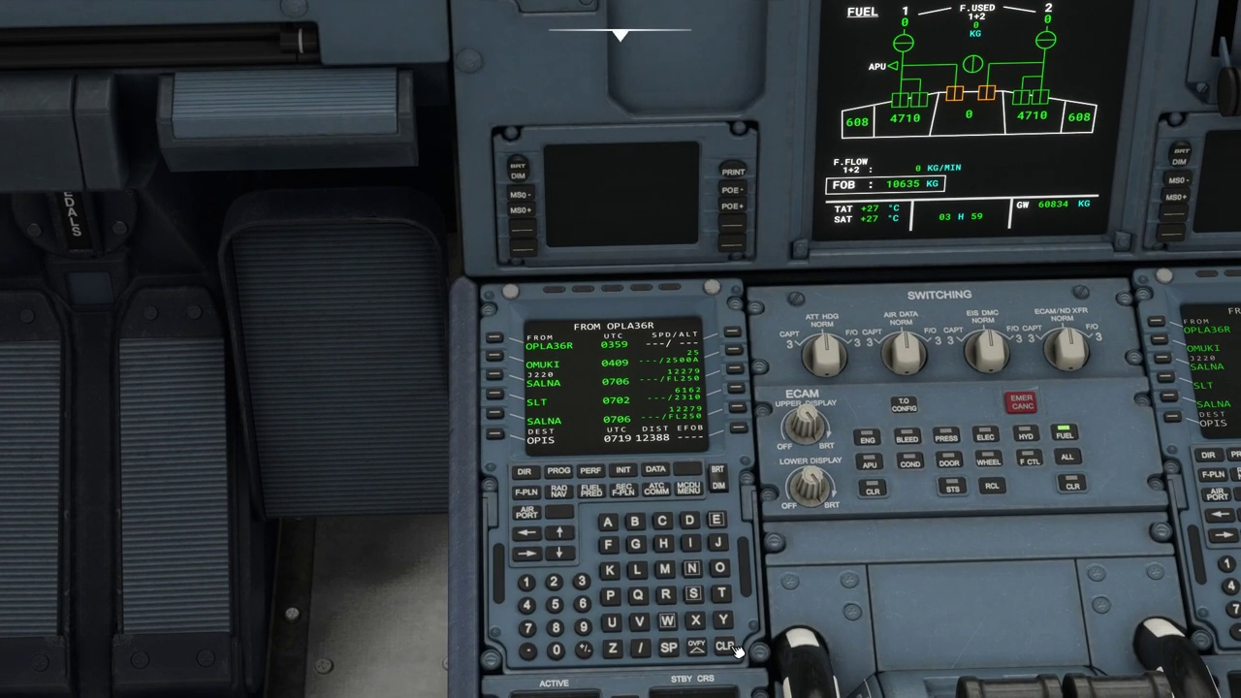
left_click(734, 650)
left_click(496, 420)
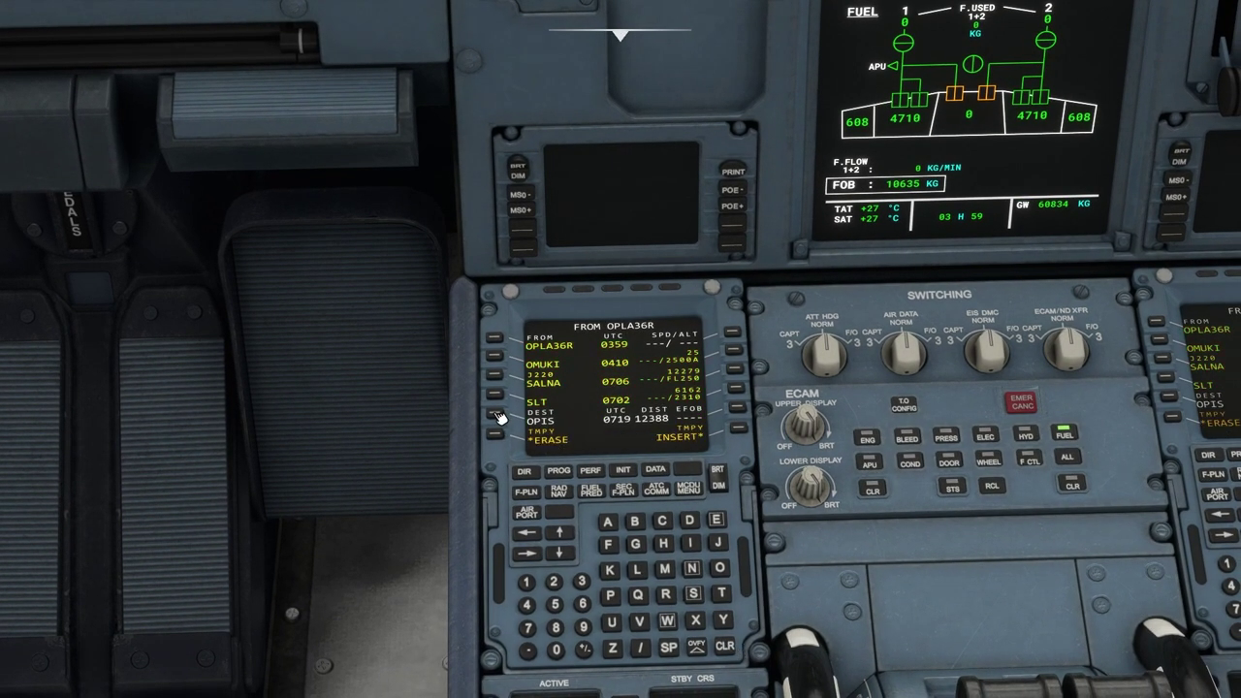
left_click(737, 428)
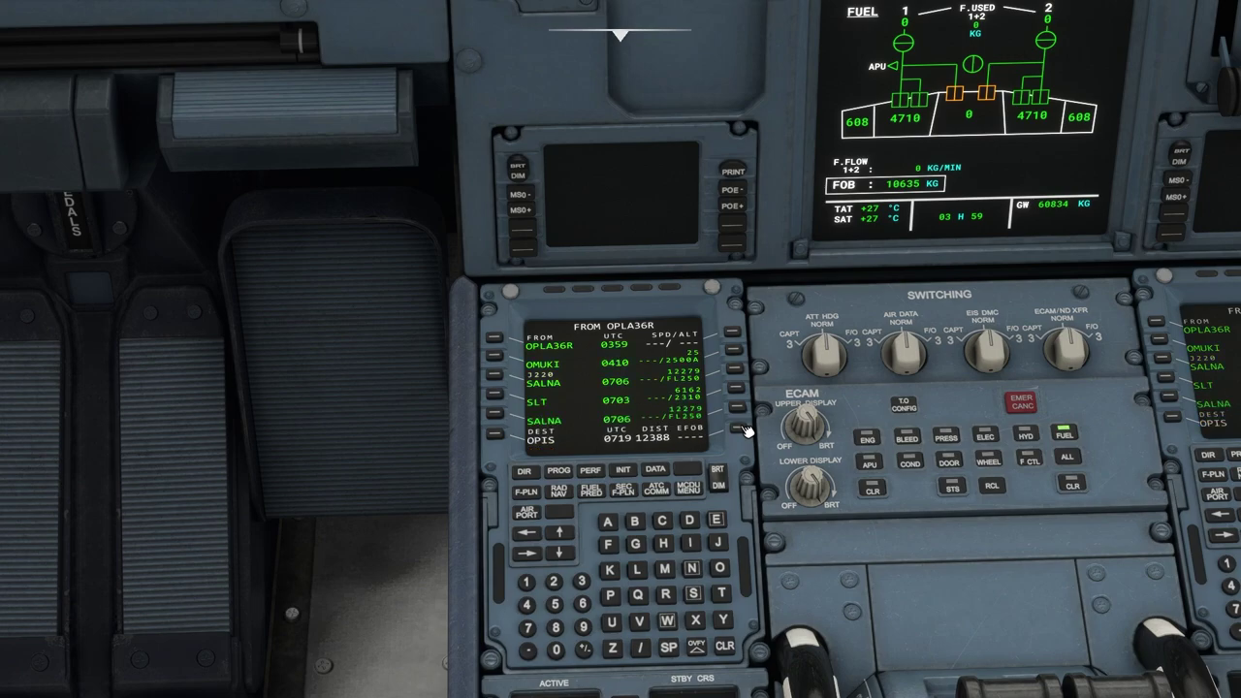
left_click(734, 650)
left_click(496, 416)
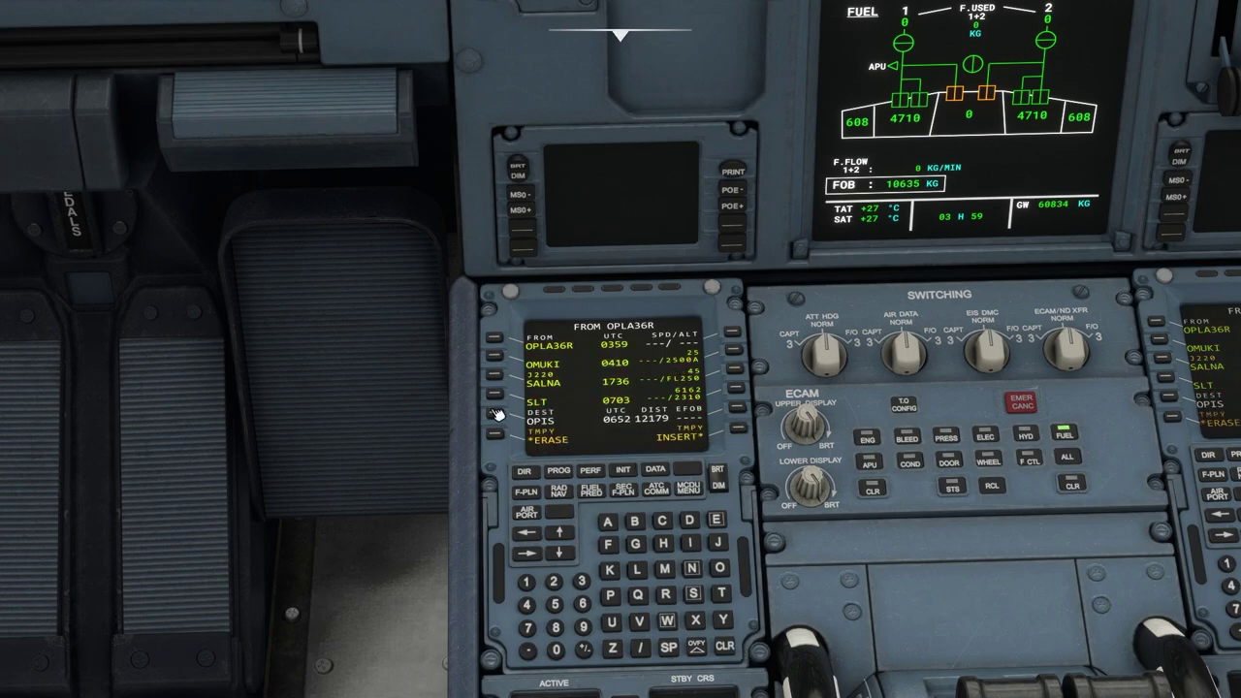
left_click(749, 431)
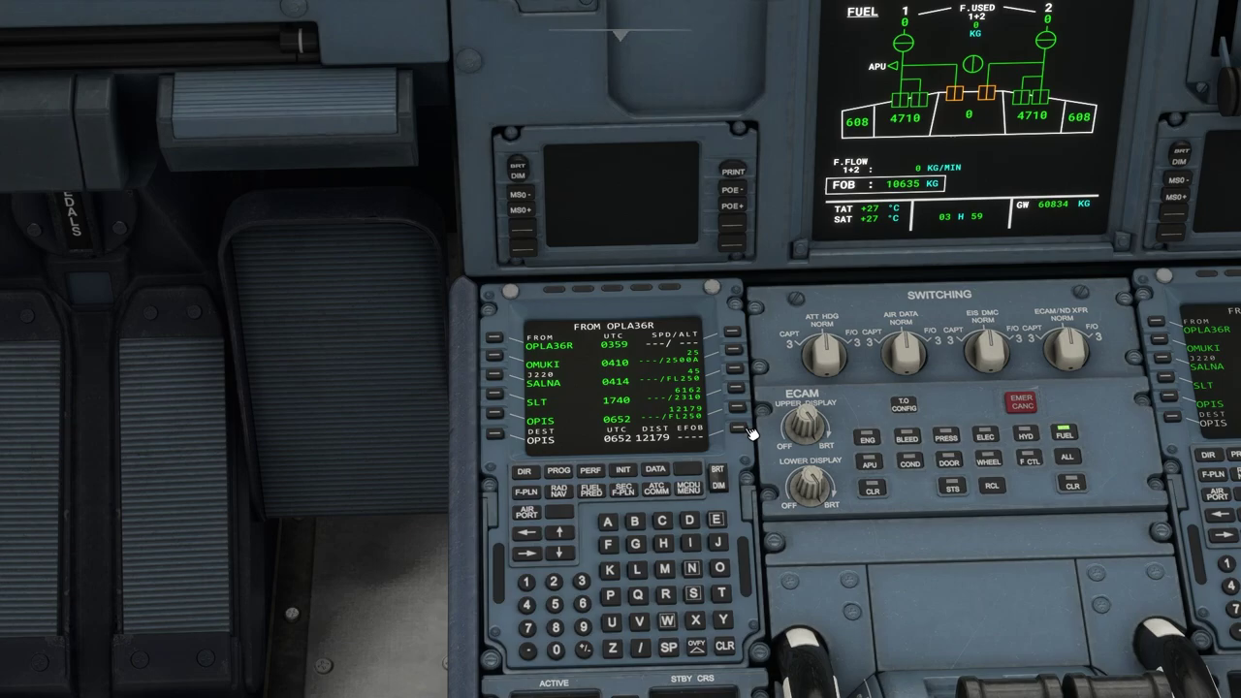
Set the captain's navigation display range to 320 NM and check INDEK and INDE1A in the simBrief route
key("alt+2")
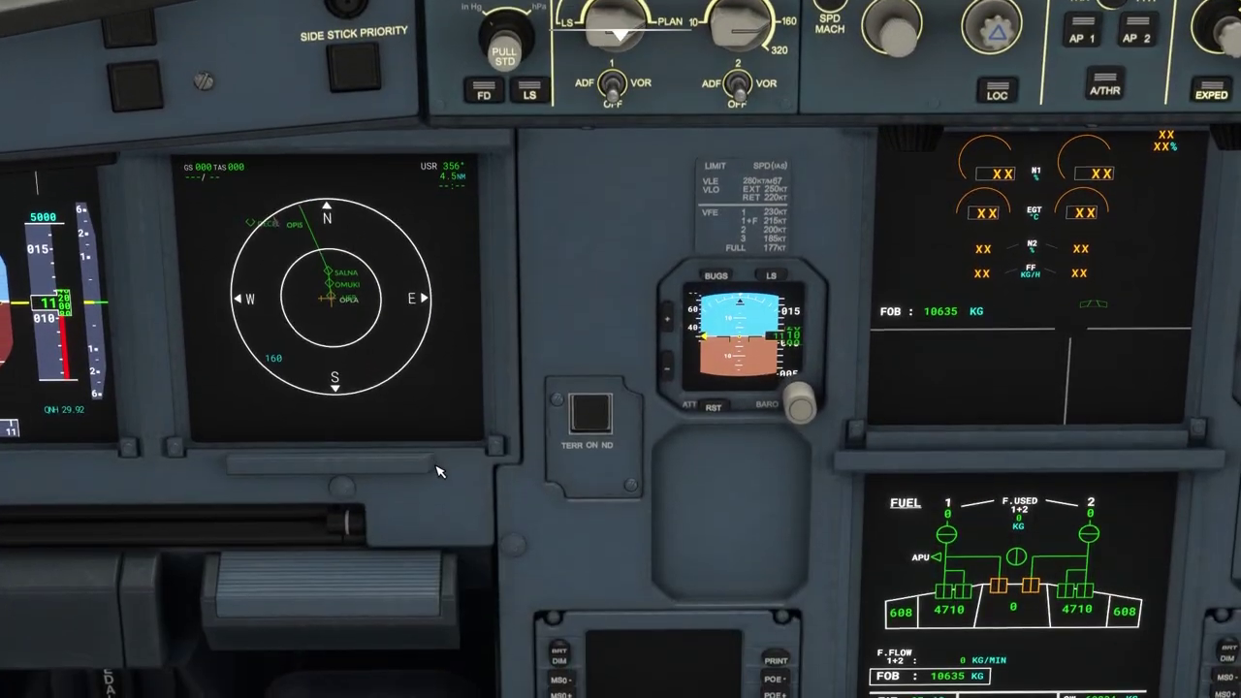
key("alt+3")
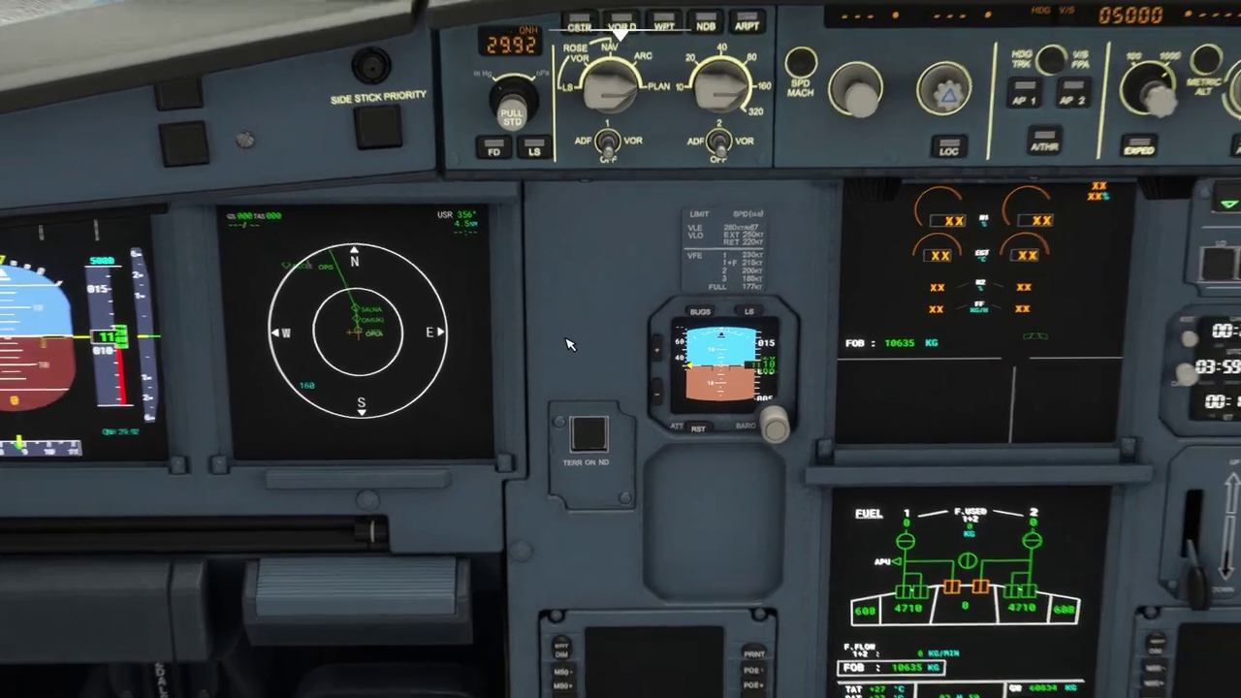
scroll(690, 146, "up", 1)
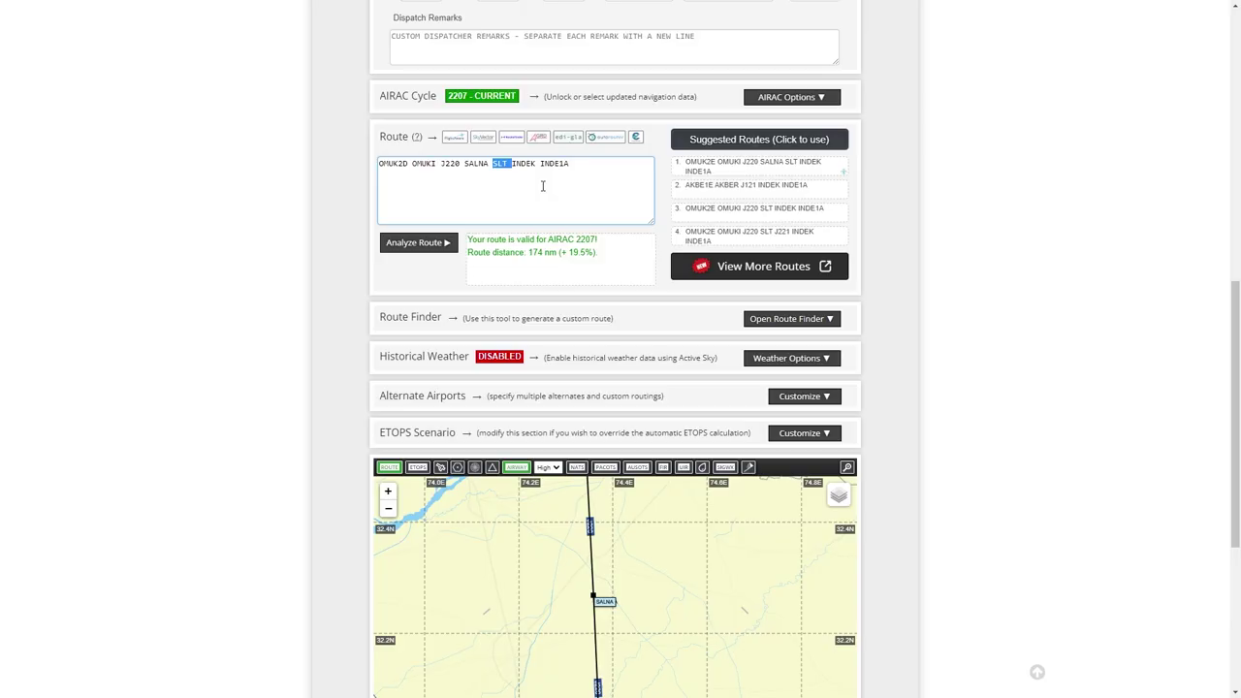
double_click(528, 165)
double_click(558, 165)
left_click(566, 187)
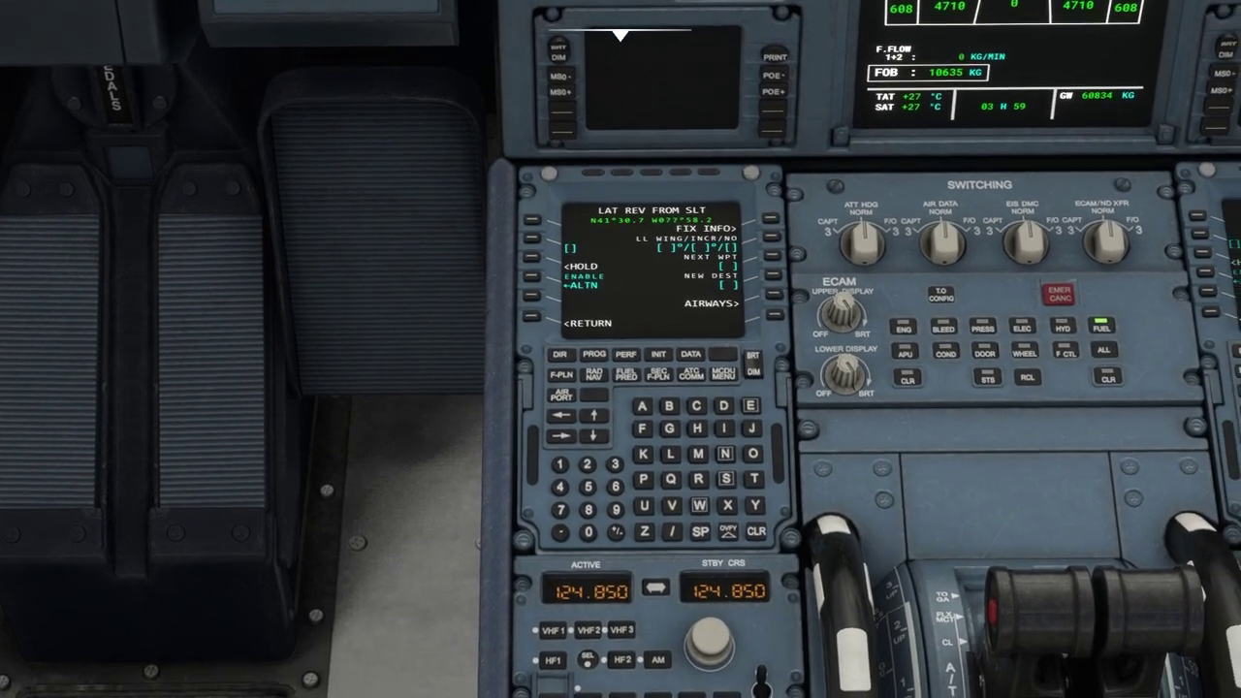
Enter INDEK as the next waypoint after SLT in the lateral revision
left_click(707, 428)
left_click(706, 452)
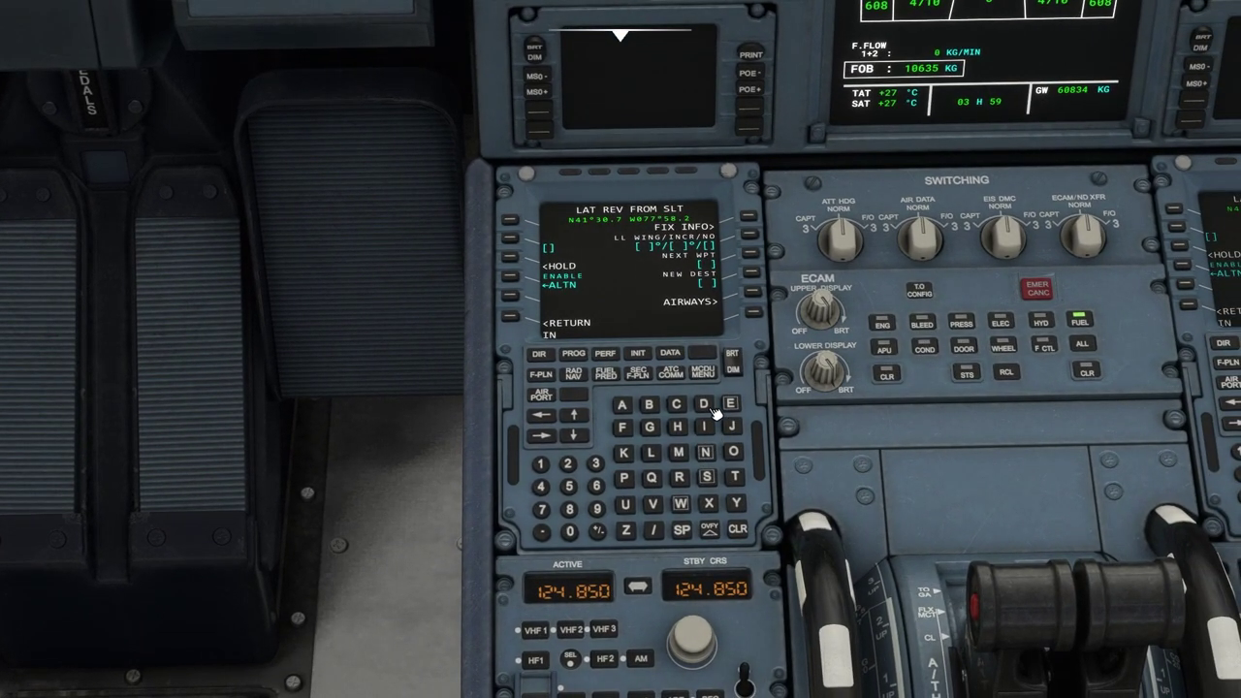
left_click(705, 404)
left_click(730, 403)
left_click(626, 452)
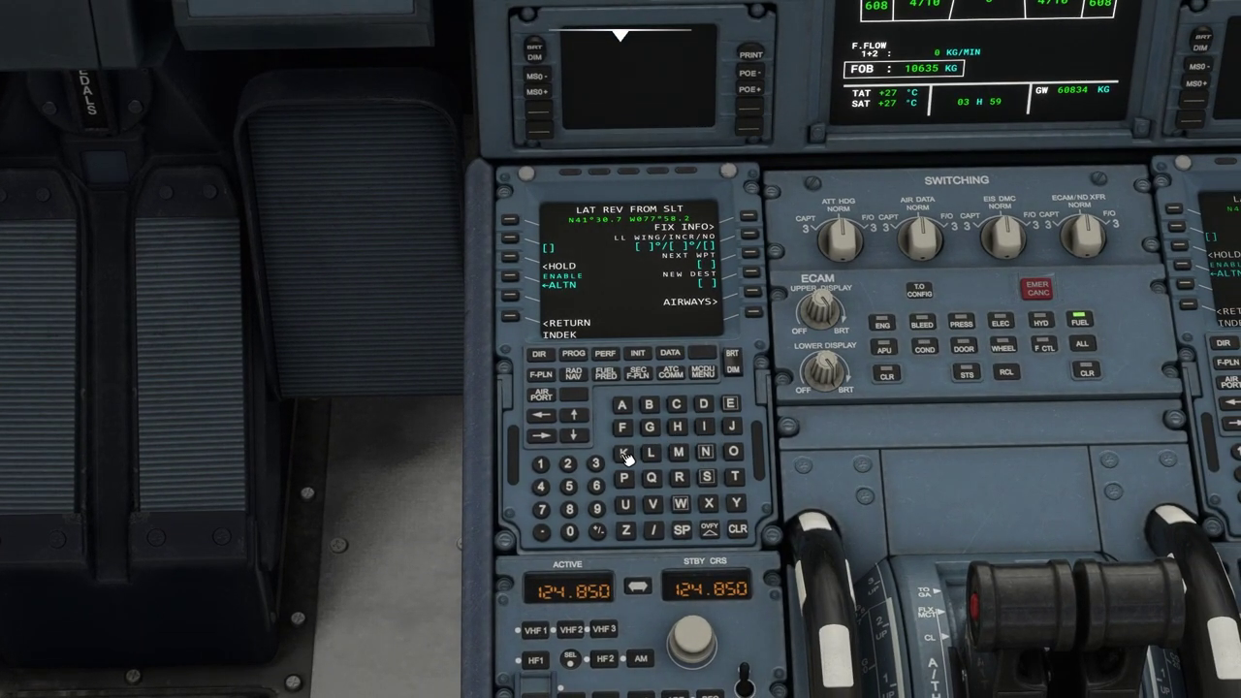
left_click(754, 256)
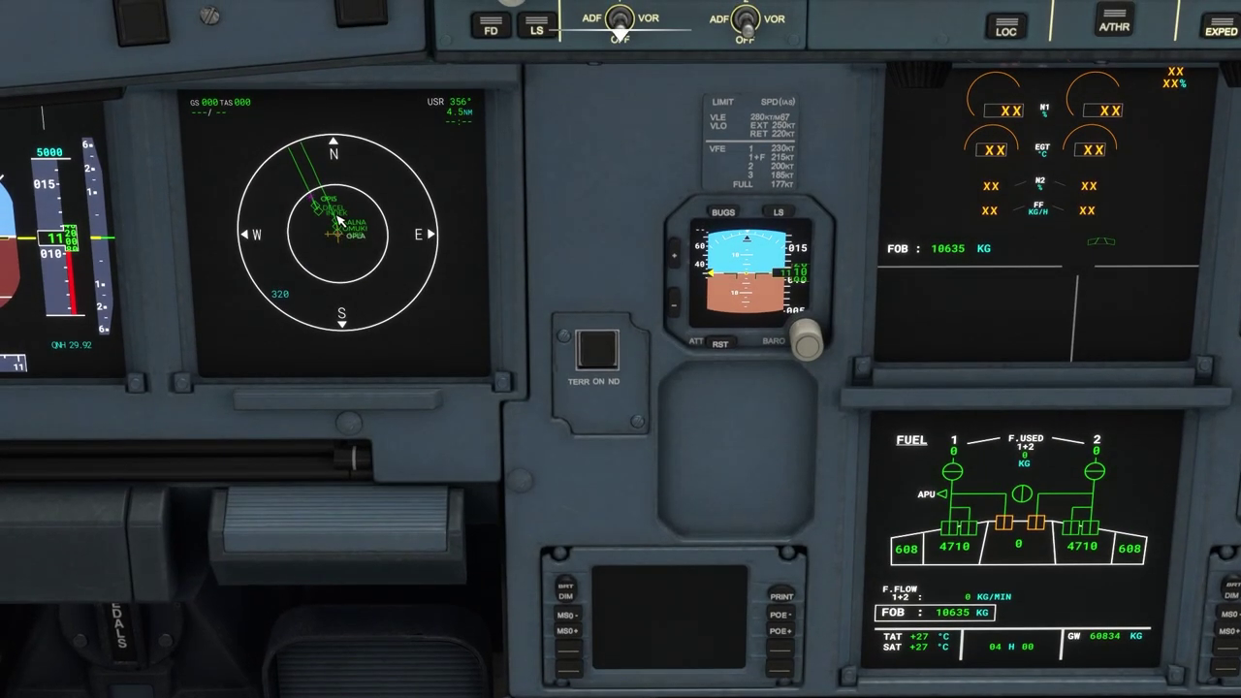
key("alt+2")
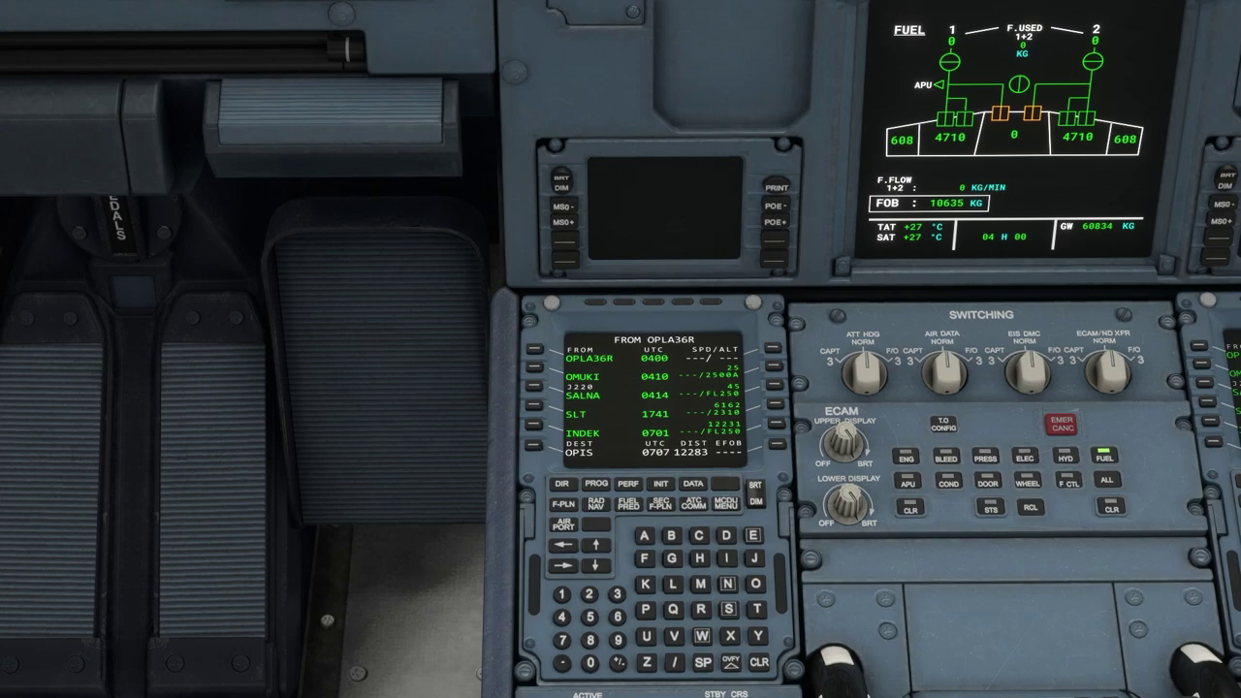
Check the arrival in the simBrief route, open the arrival selection for OPIS and choose the ILS 28L Y approach
key("alt+Tab")
double_click(555, 163)
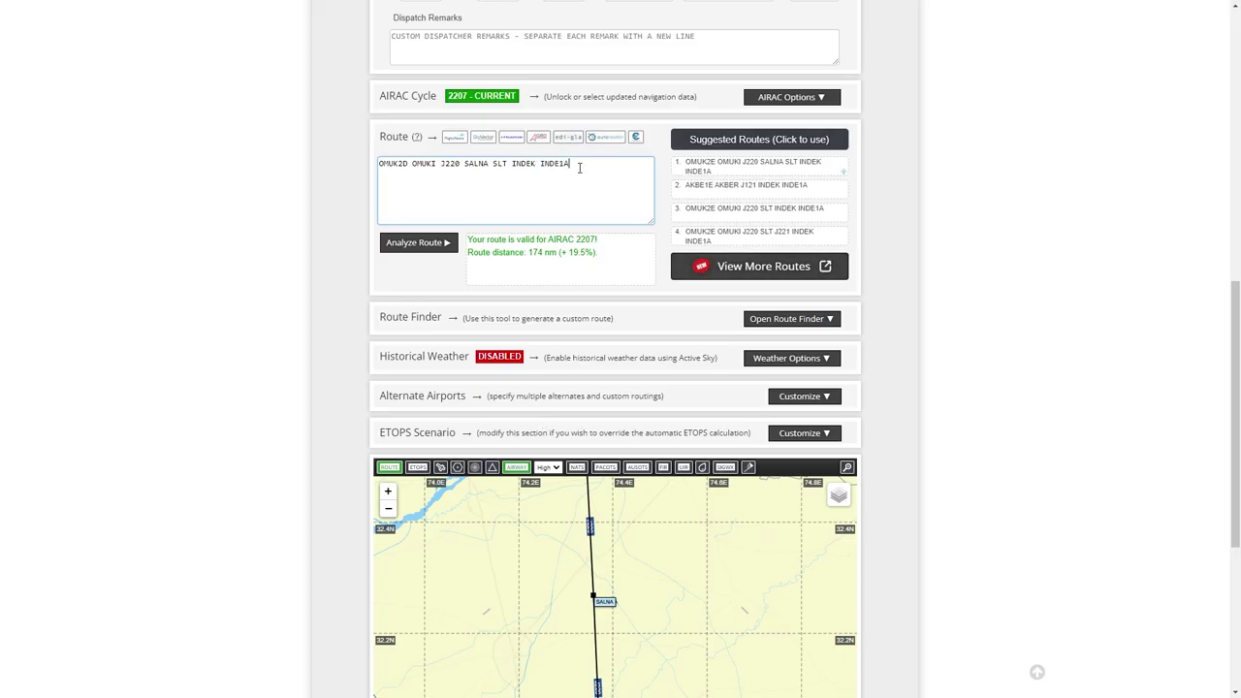
key("alt+Tab")
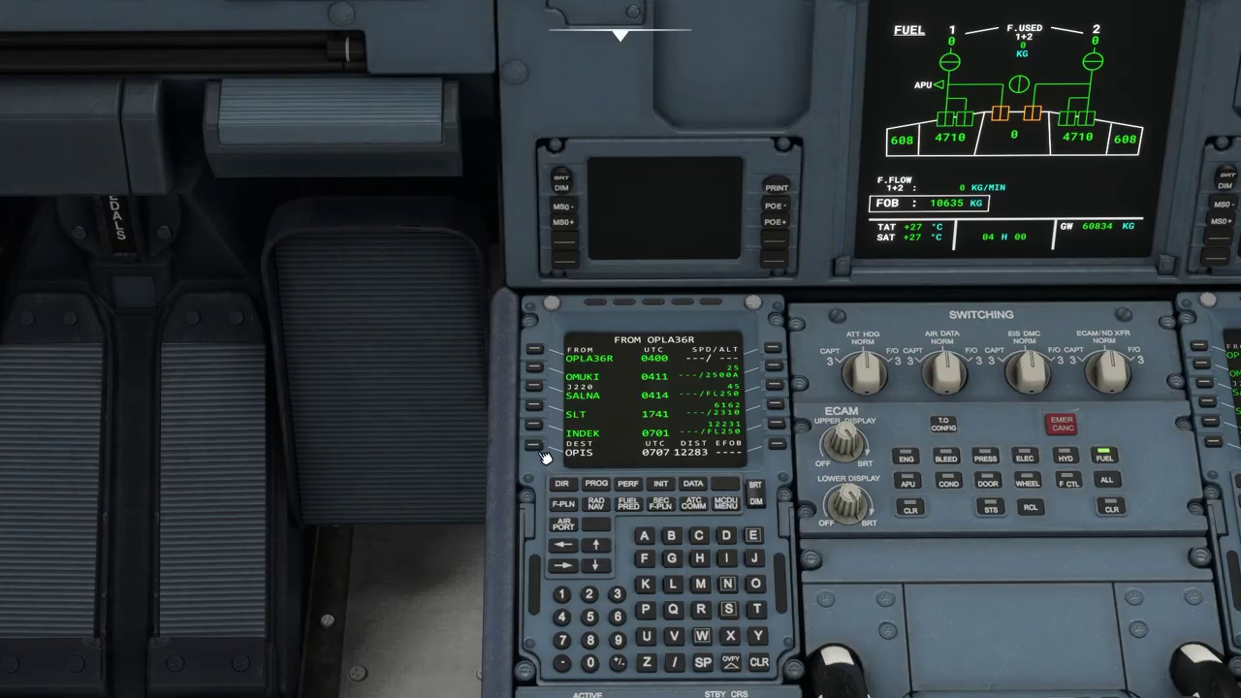
left_click(541, 446)
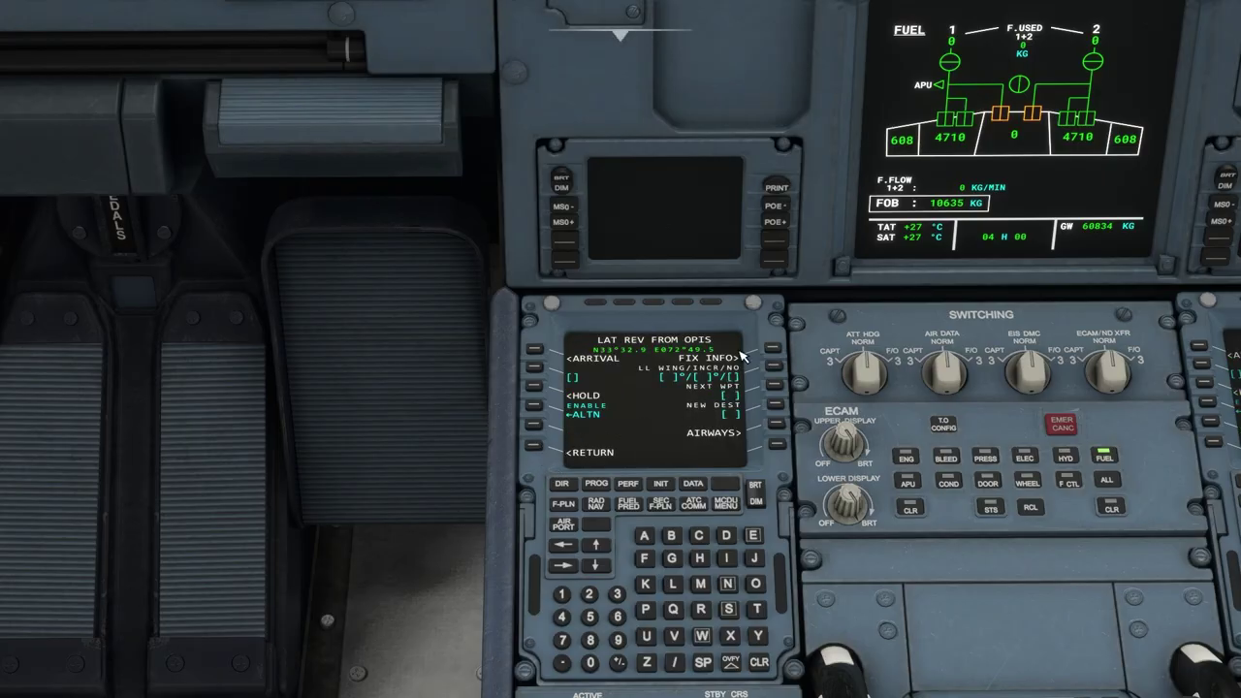
left_click(536, 350)
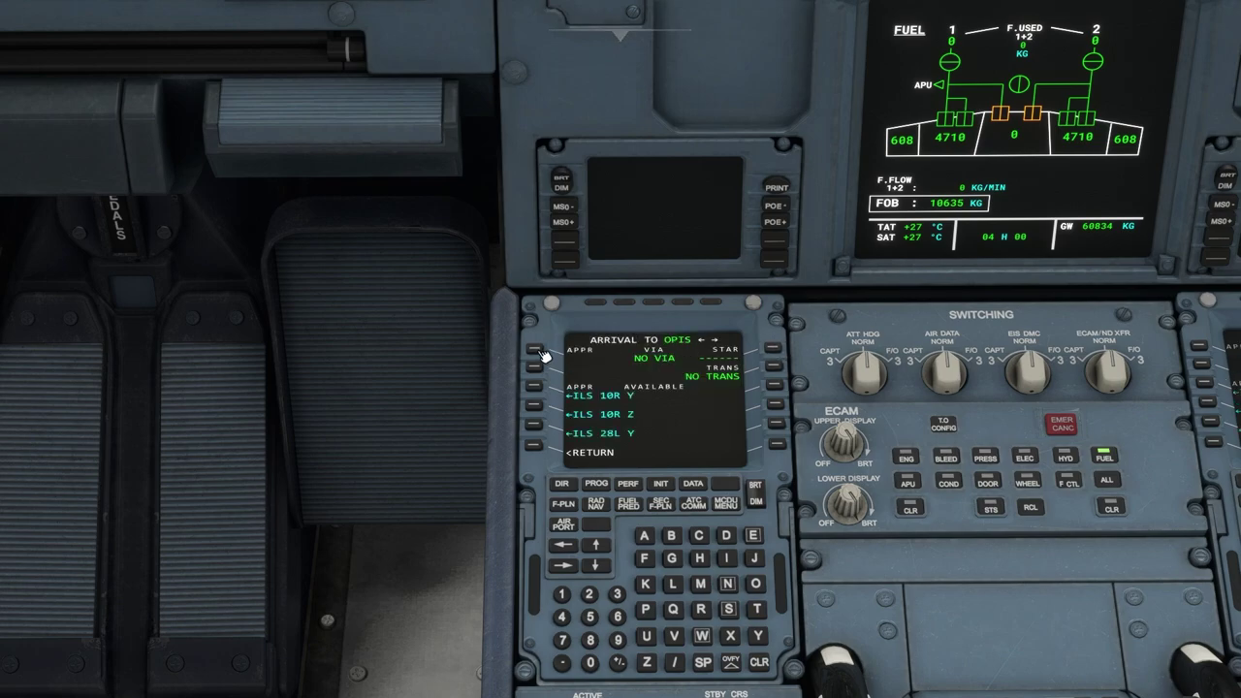
left_click(535, 425)
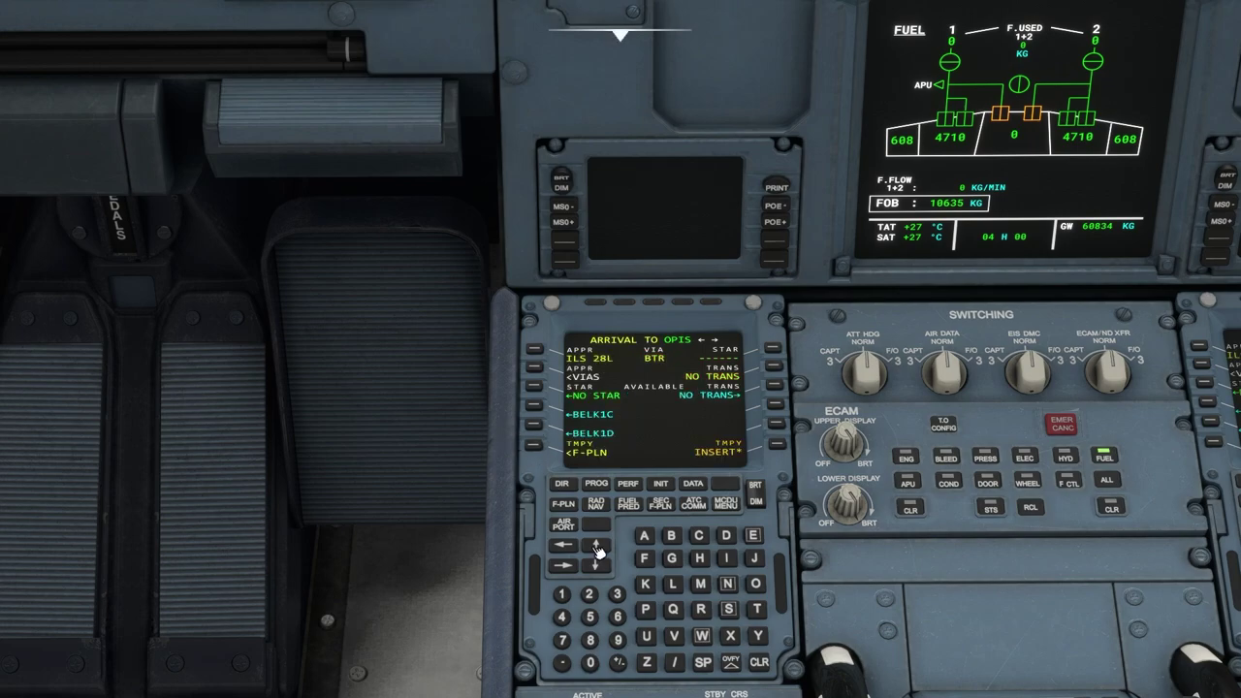
Select the INDE1A STAR for the arrival to OPIS
left_click(598, 548)
left_click(598, 548)
left_click(597, 548)
left_click(598, 548)
left_click(597, 548)
left_click(540, 406)
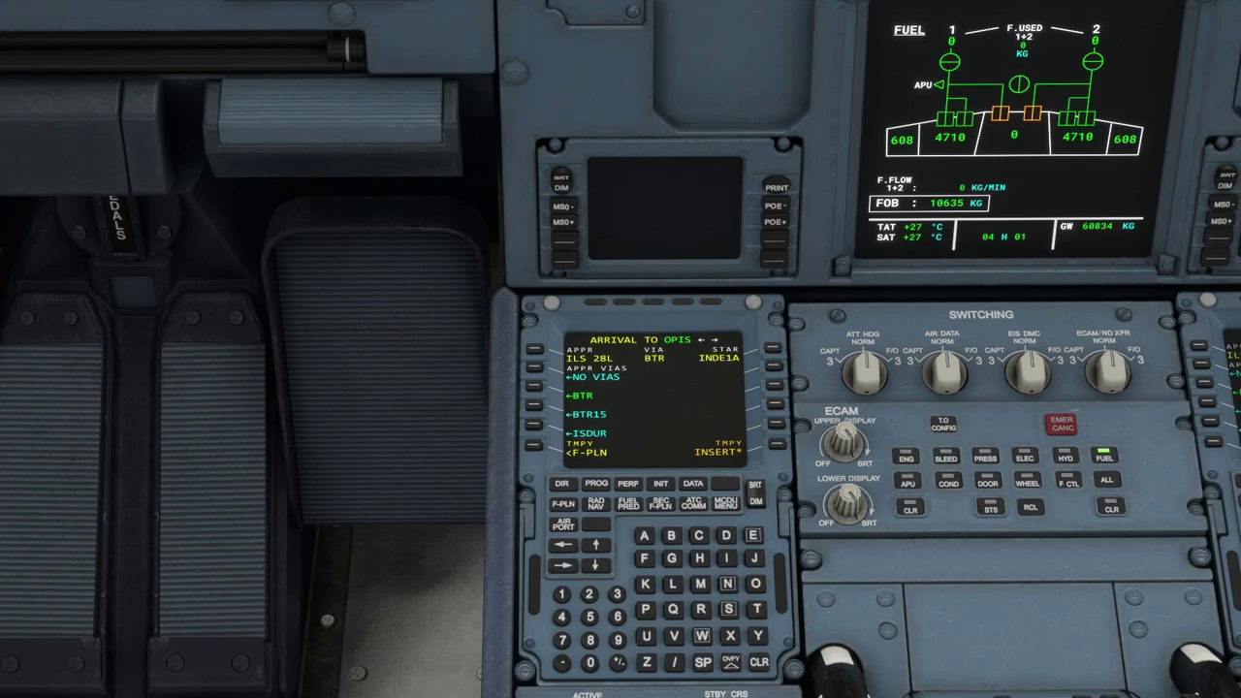
Set the approach via to NO VIAS and insert the temporary arrival into the flight plan
key("alt+1")
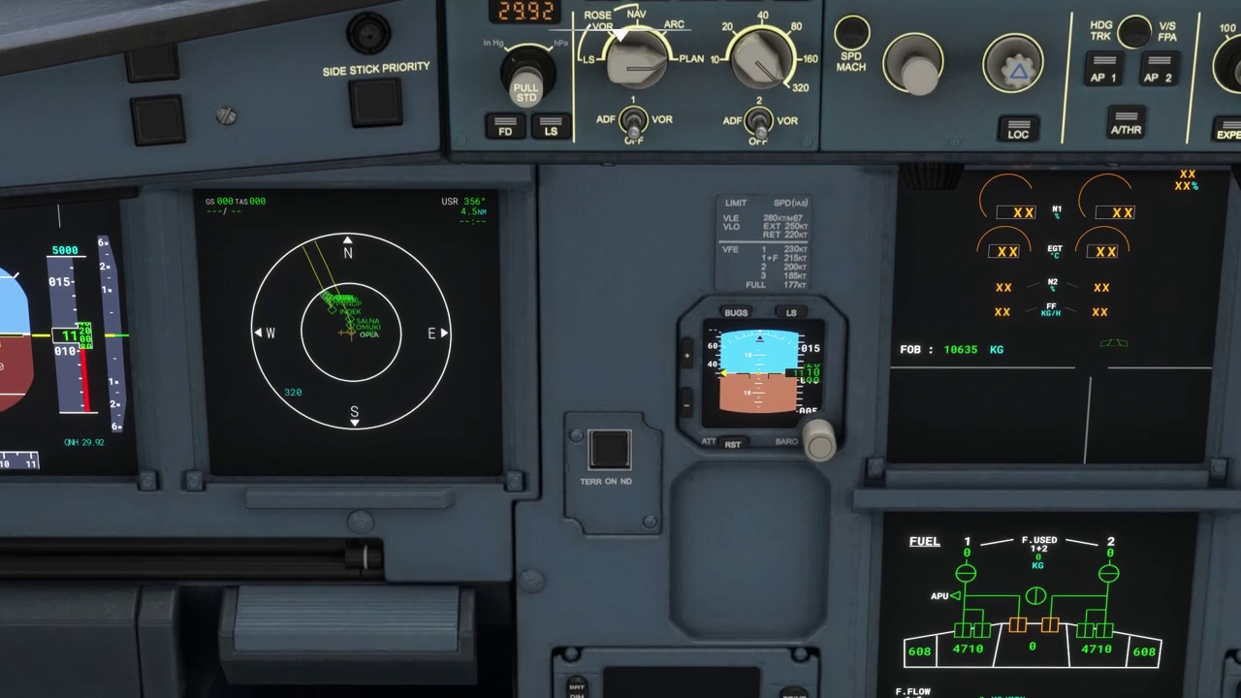
key("alt+2")
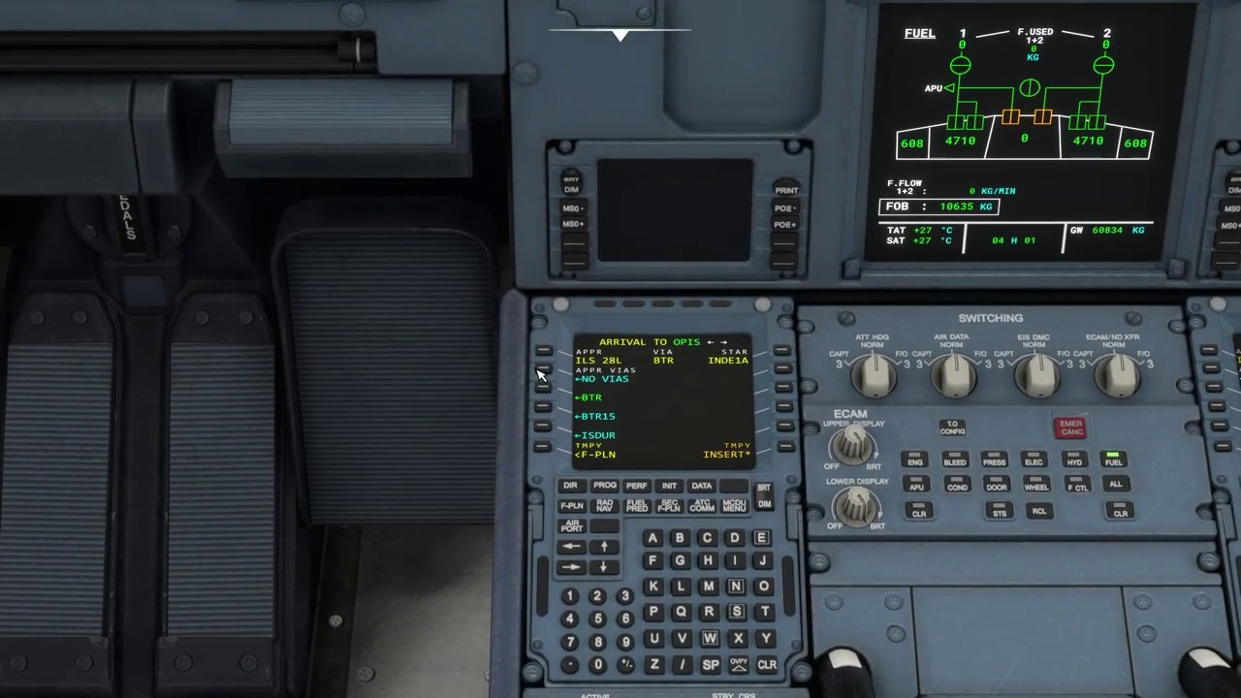
left_click(541, 372)
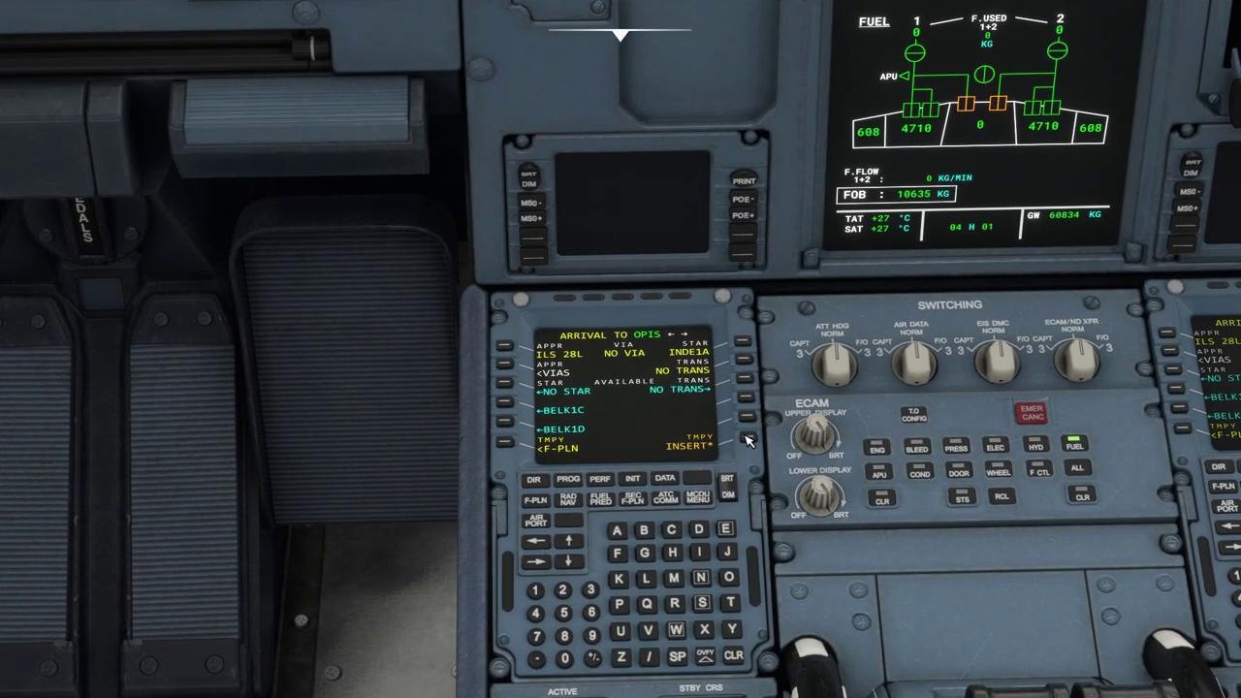
left_click(748, 442)
Review the remaining flight plan waypoints down to the OPIS28L destination
left_click(570, 549)
left_click(571, 549)
left_click(570, 549)
left_click(570, 549)
left_click(570, 549)
left_click(570, 549)
key("alt+1")
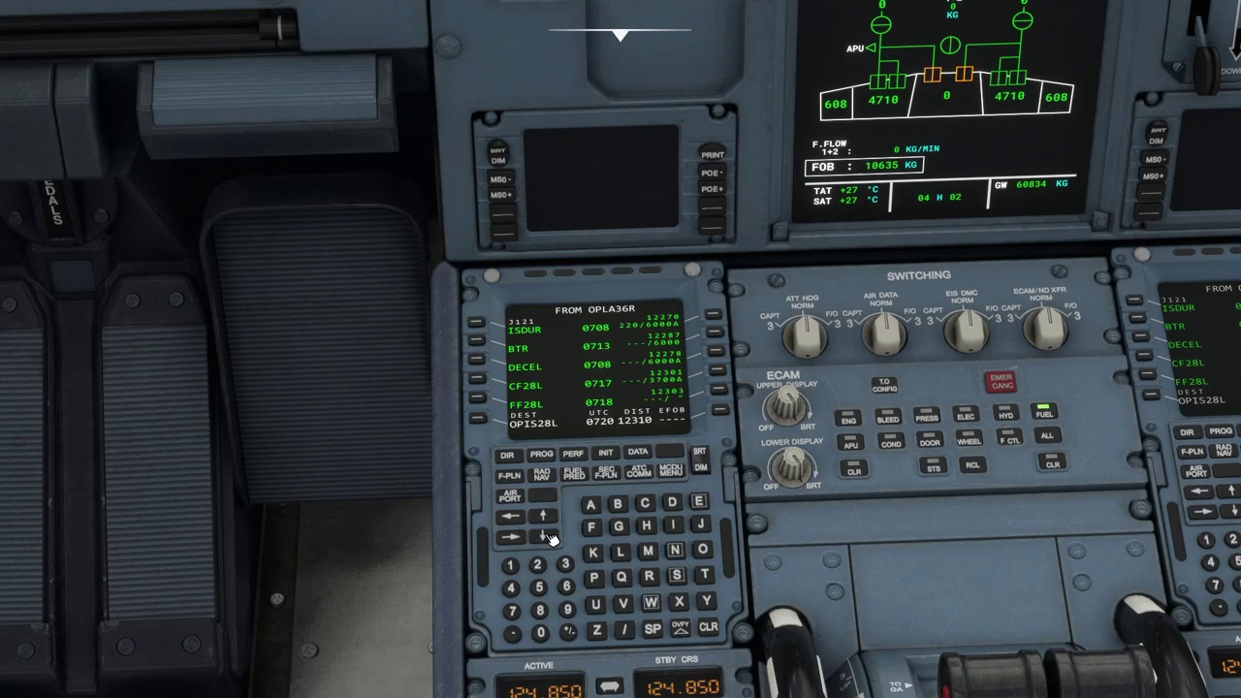
Review the waypoints of the inserted flight plan and compare the route with the navigation display
left_click(548, 539)
left_click(548, 539)
left_click(548, 540)
left_click(549, 539)
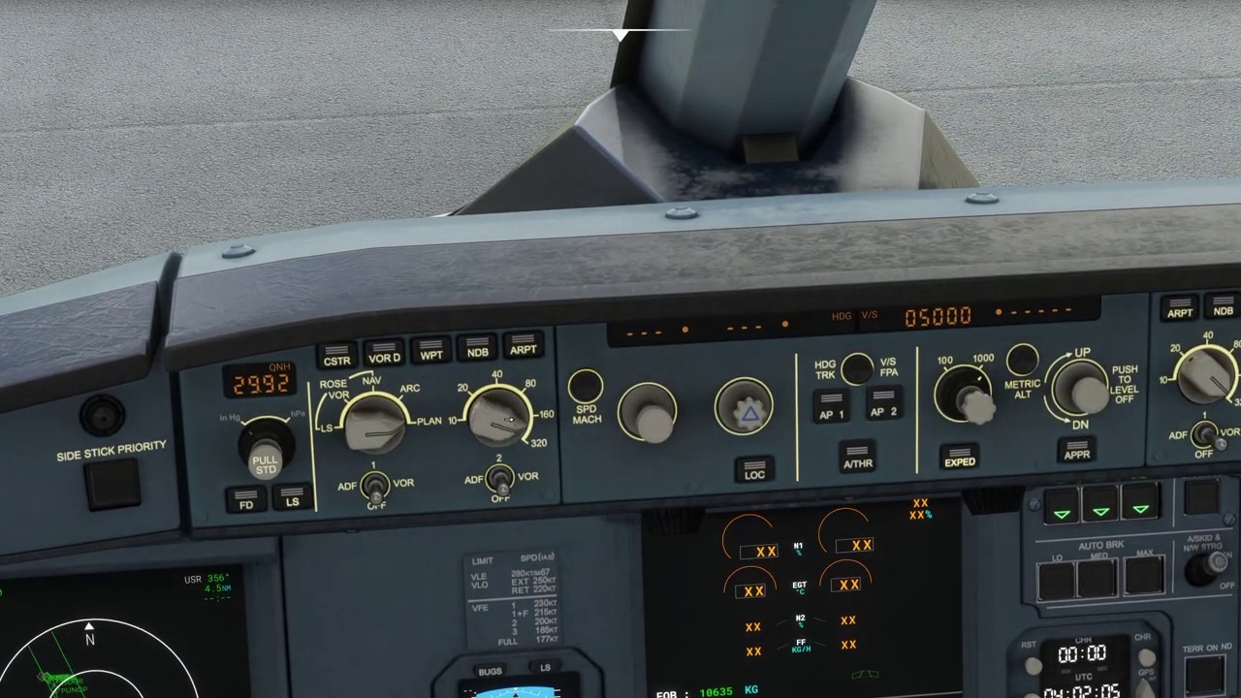
key("alt+2")
key("alt+3")
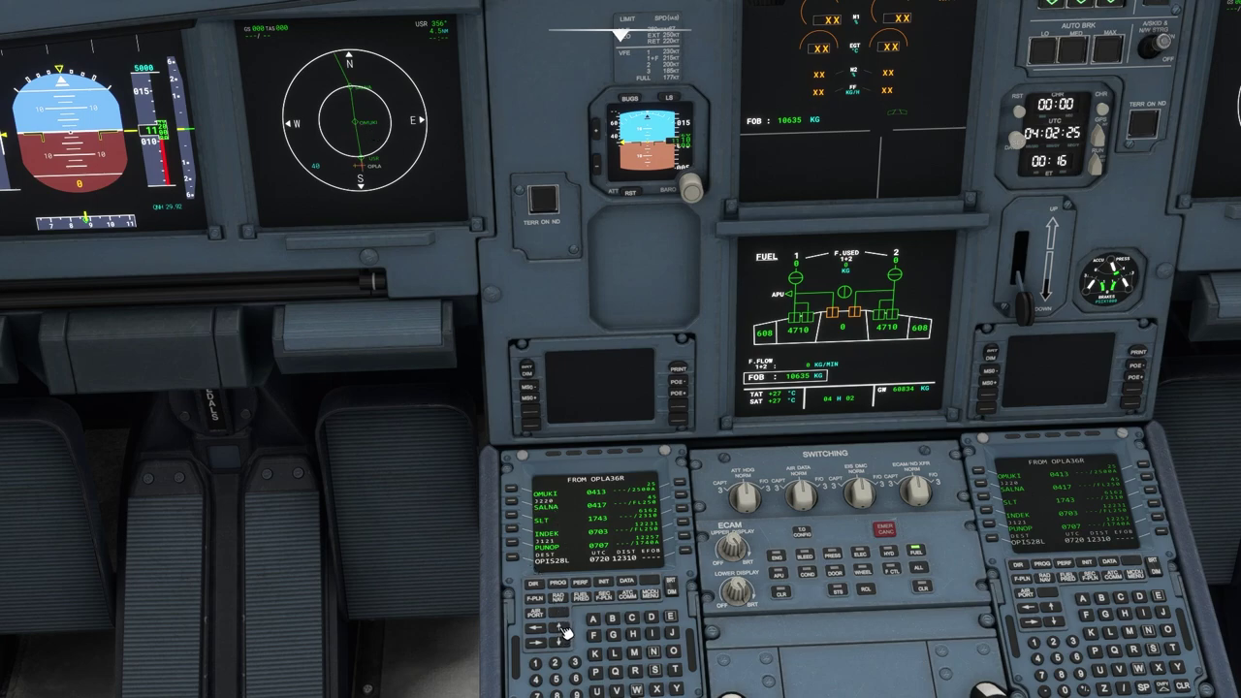
left_click(564, 632)
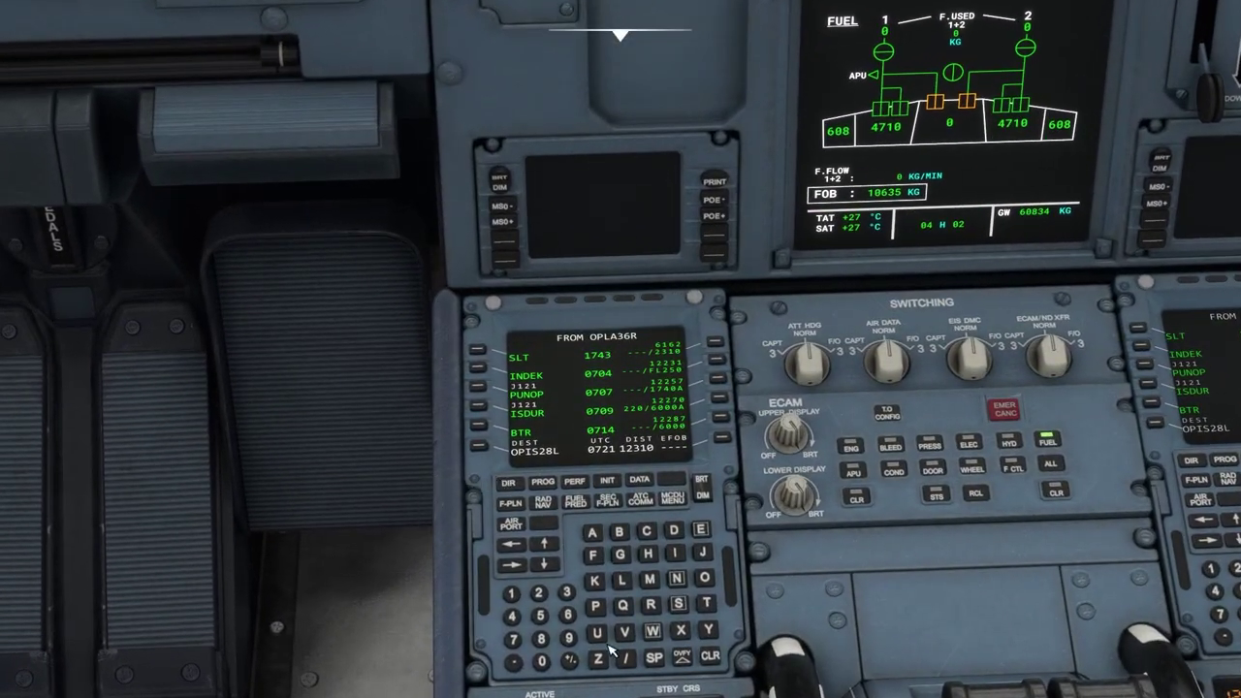
Delete the SLT waypoint from the flight plan and insert the temporary revision
left_click(712, 656)
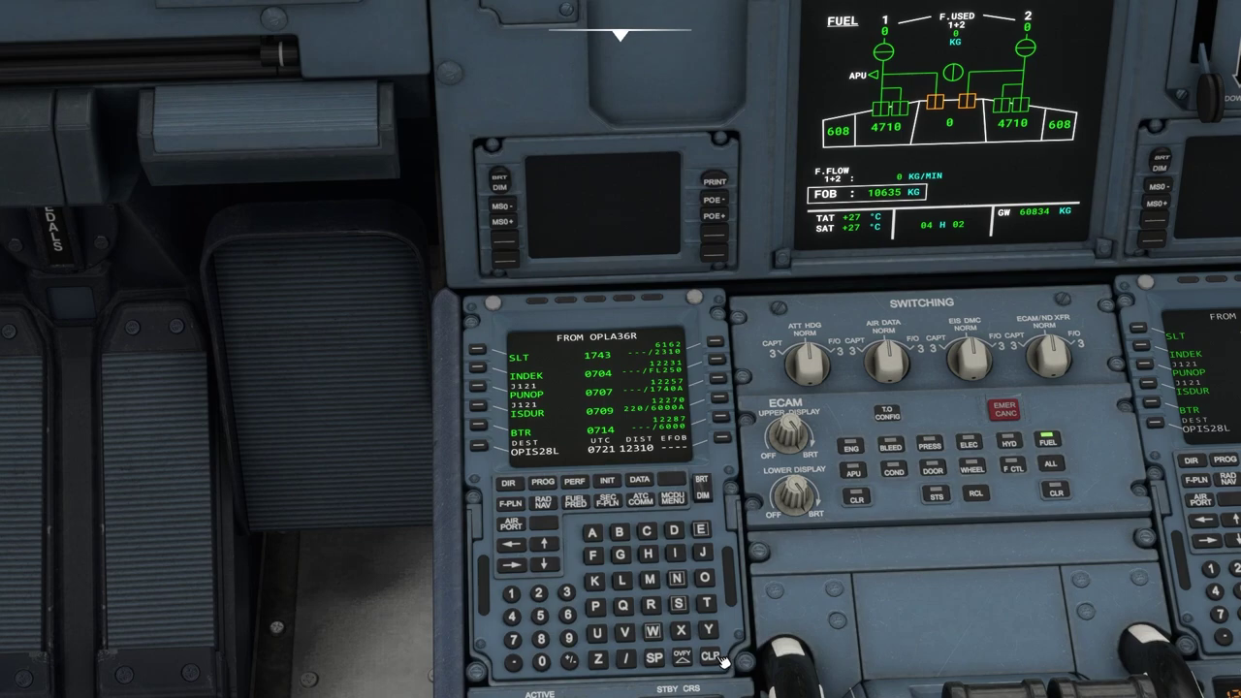
left_click(479, 356)
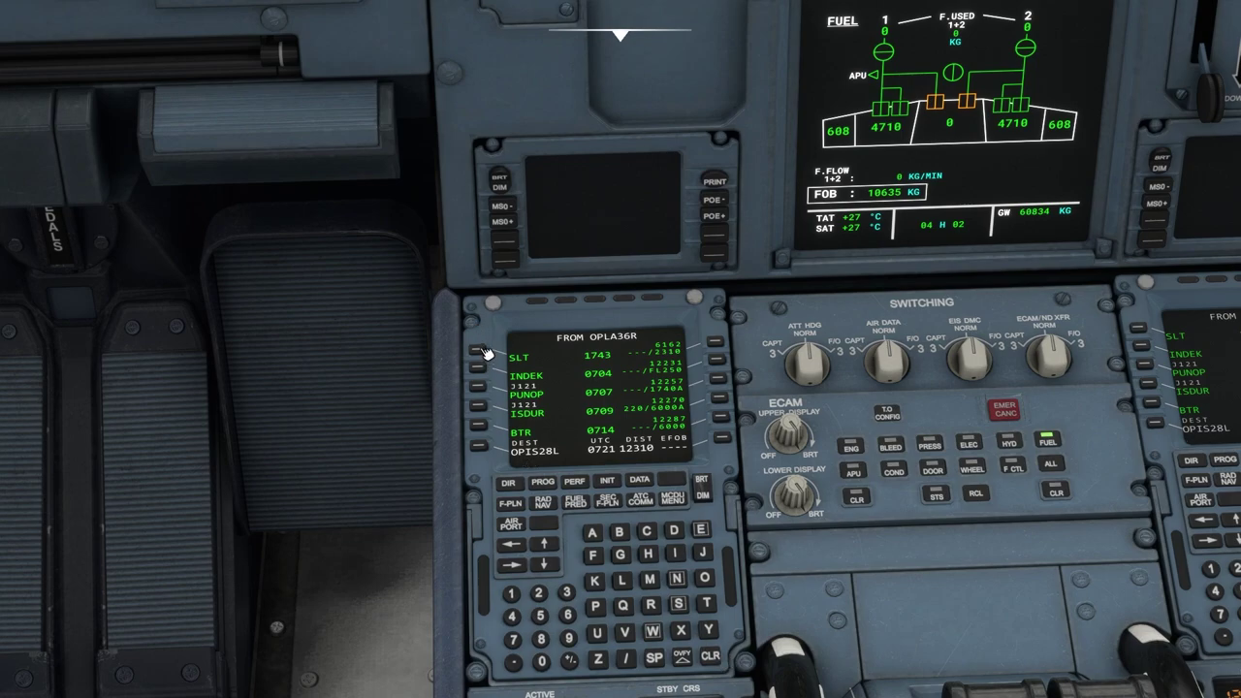
left_click(720, 438)
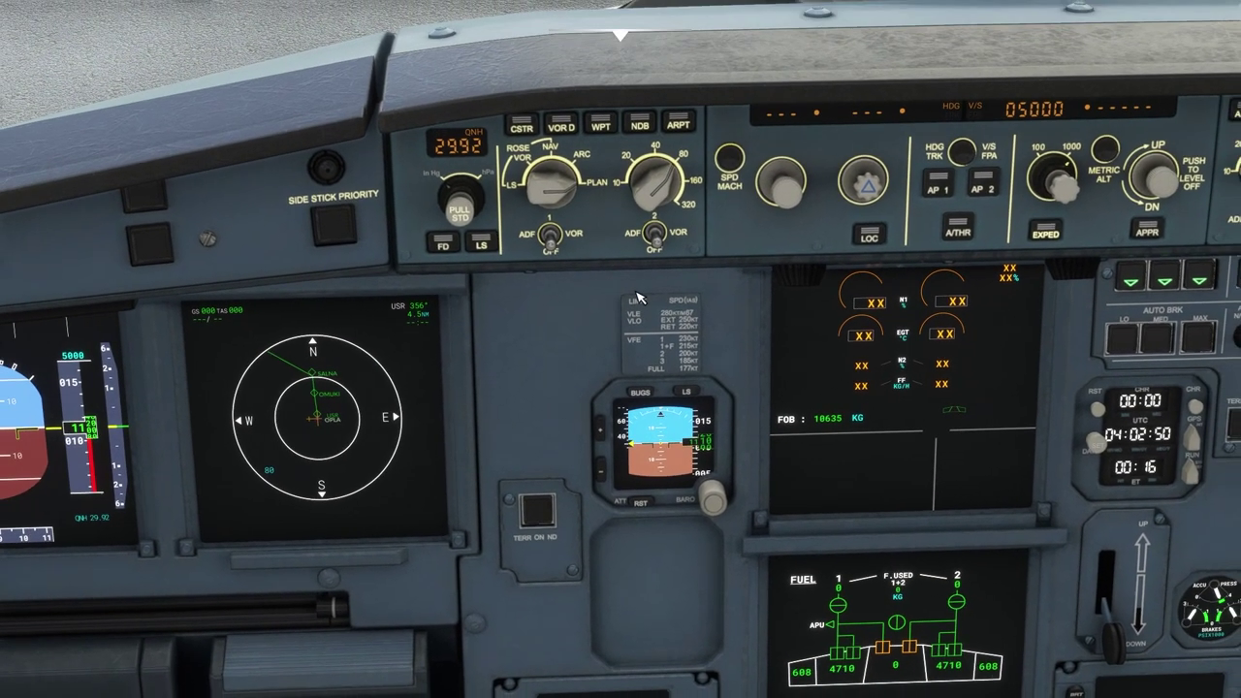
Widen the captain's navigation display range to inspect the corrected route, and return the MCDU to the flight plan page
scroll(660, 197, "up", 2)
scroll(659, 184, "down", 1)
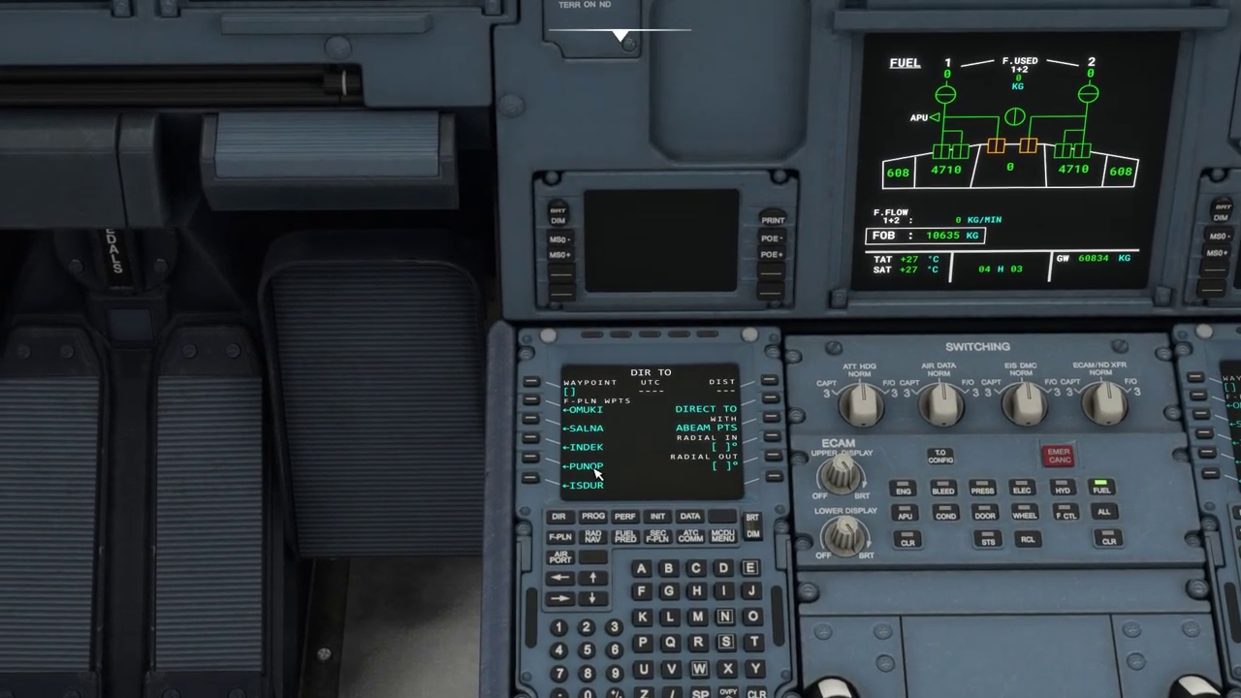
left_click(562, 540)
key("alt+1")
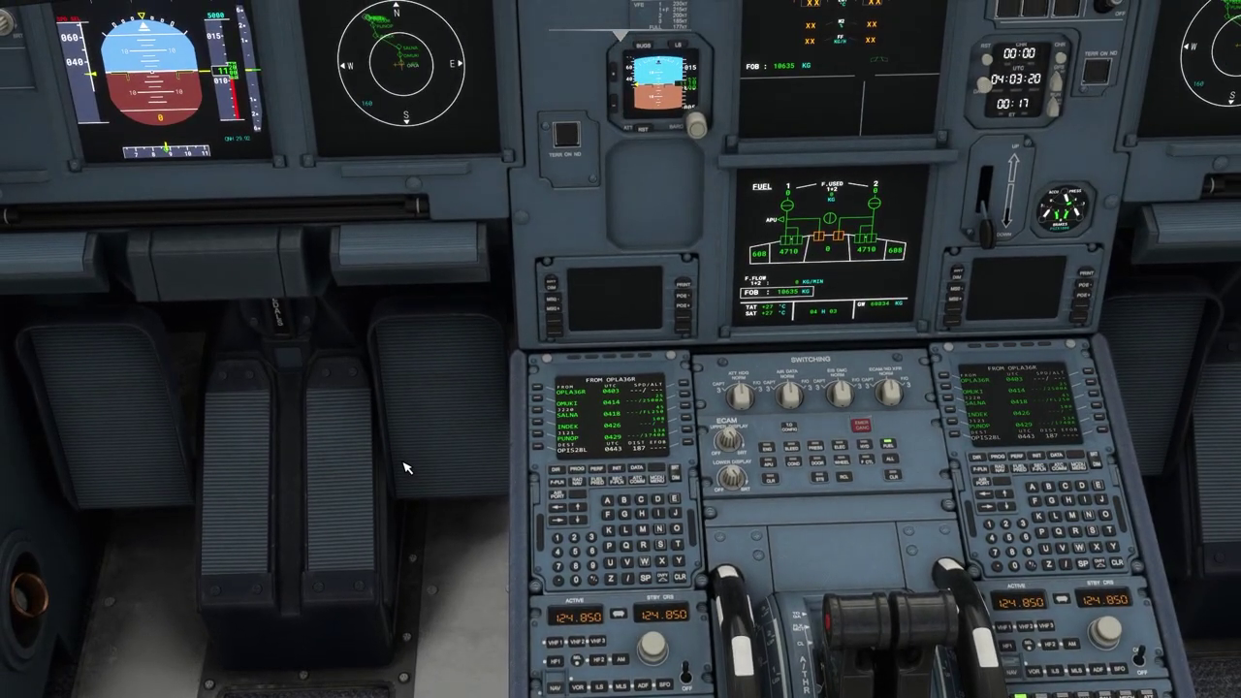
key("alt+2")
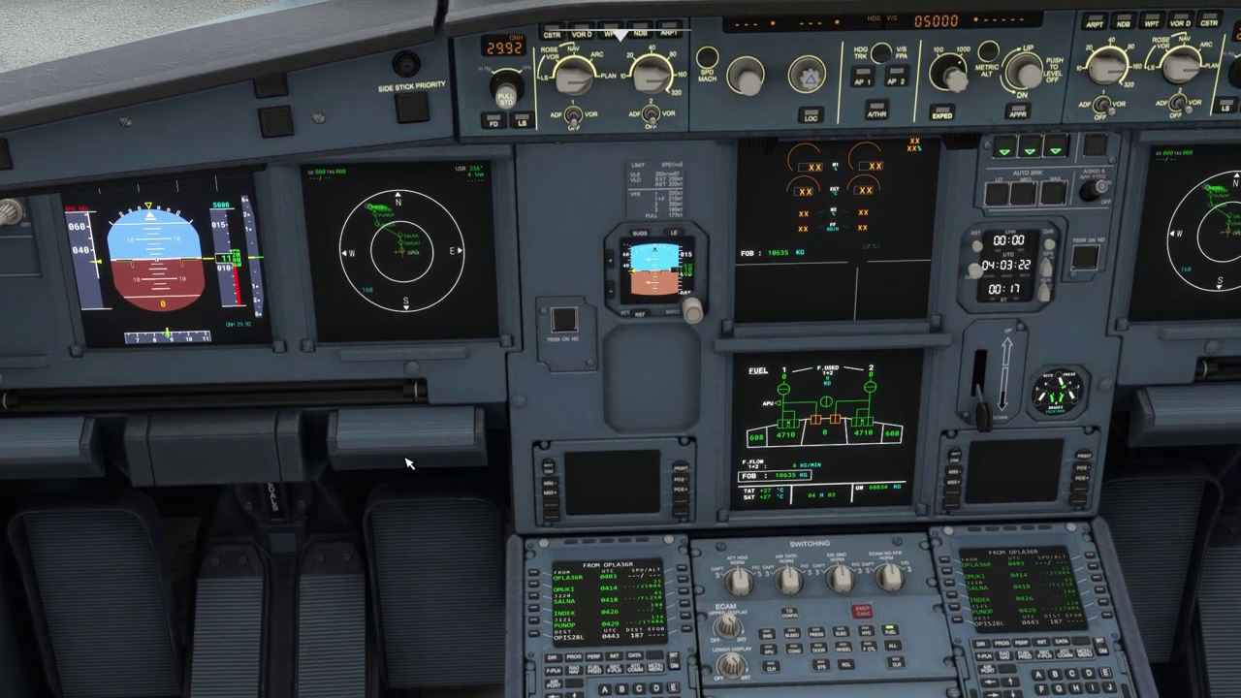
key("alt+3")
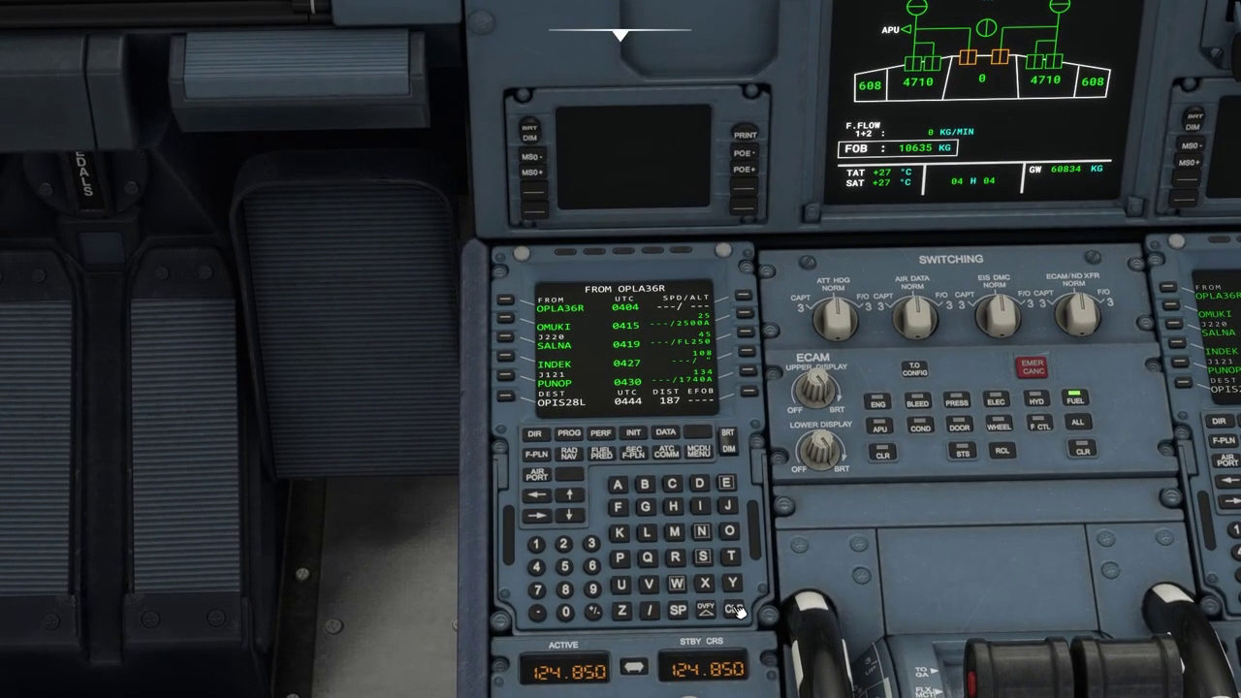
Delete the SALNA and INDEK waypoints between OMUKI and PUNOP, inserting each temporary revision into the flight plan
left_click(735, 609)
left_click(506, 345)
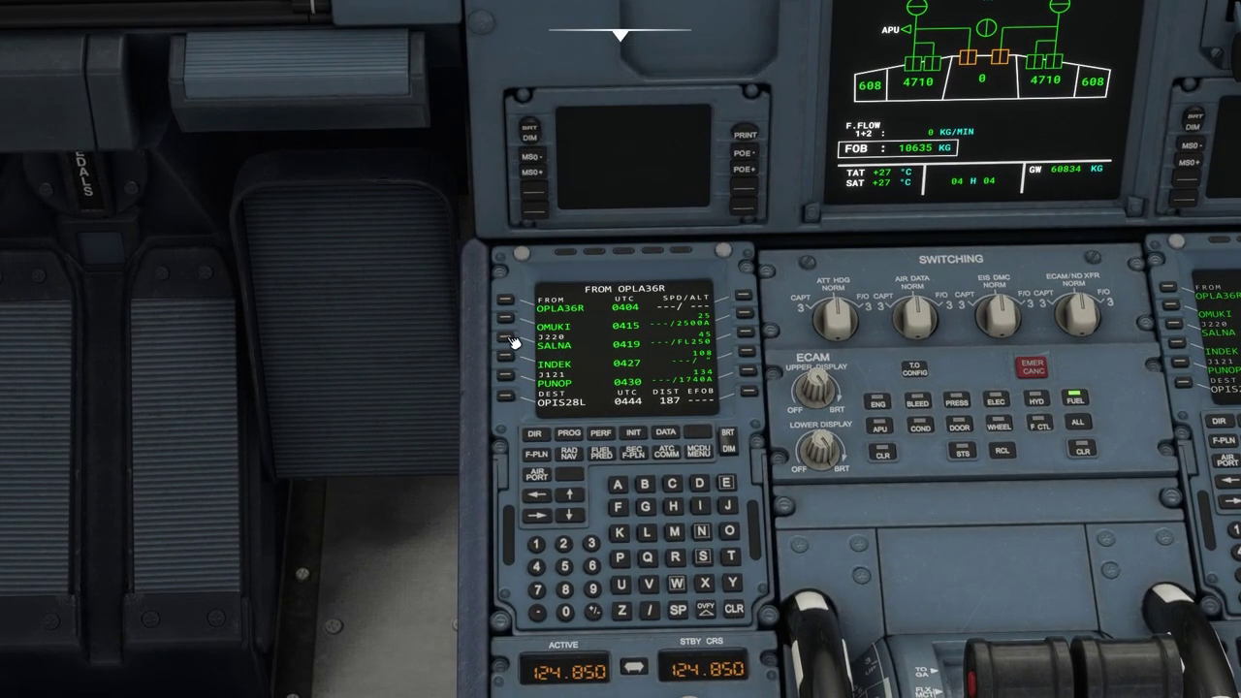
left_click(756, 393)
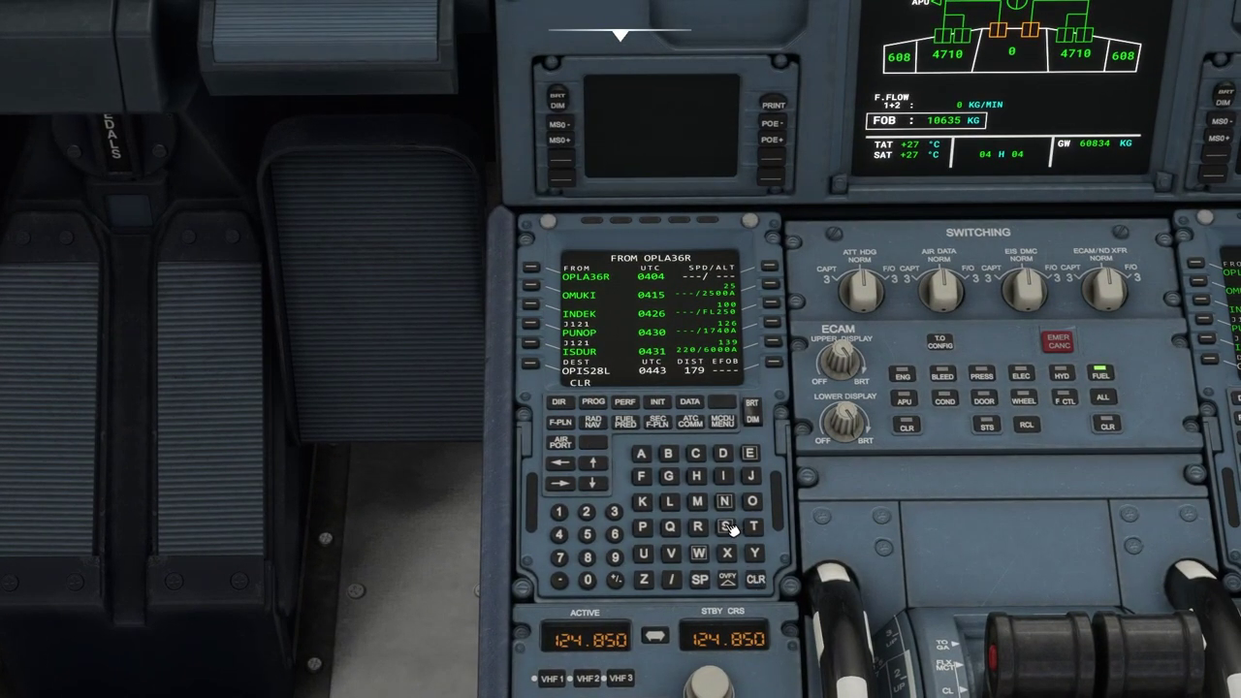
left_click(532, 308)
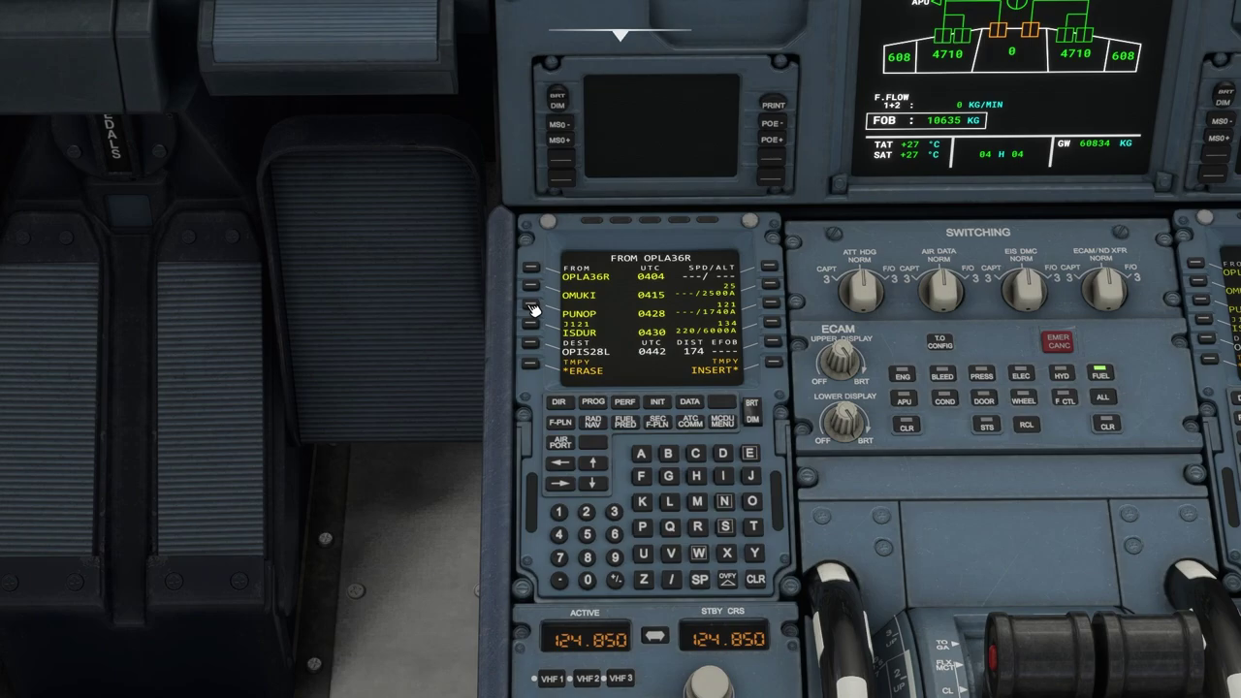
left_click(766, 363)
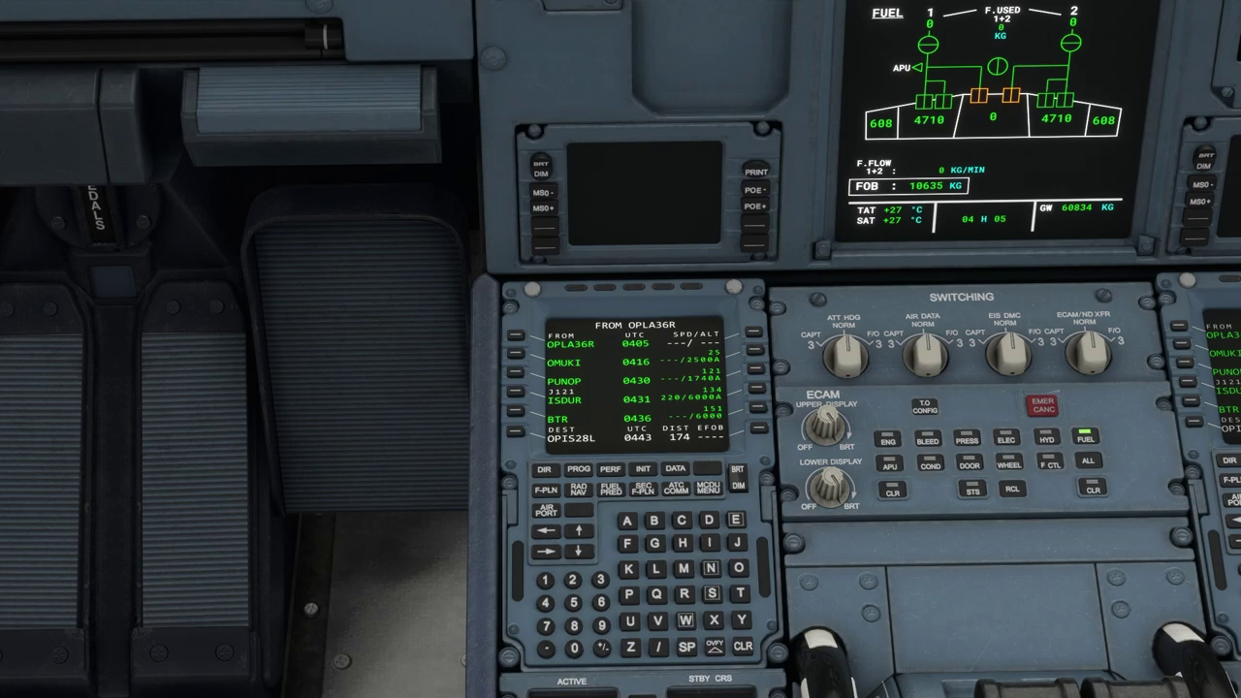
Check the active navigation database dates on the A/C STATUS page and return to the flight plan
left_click(675, 468)
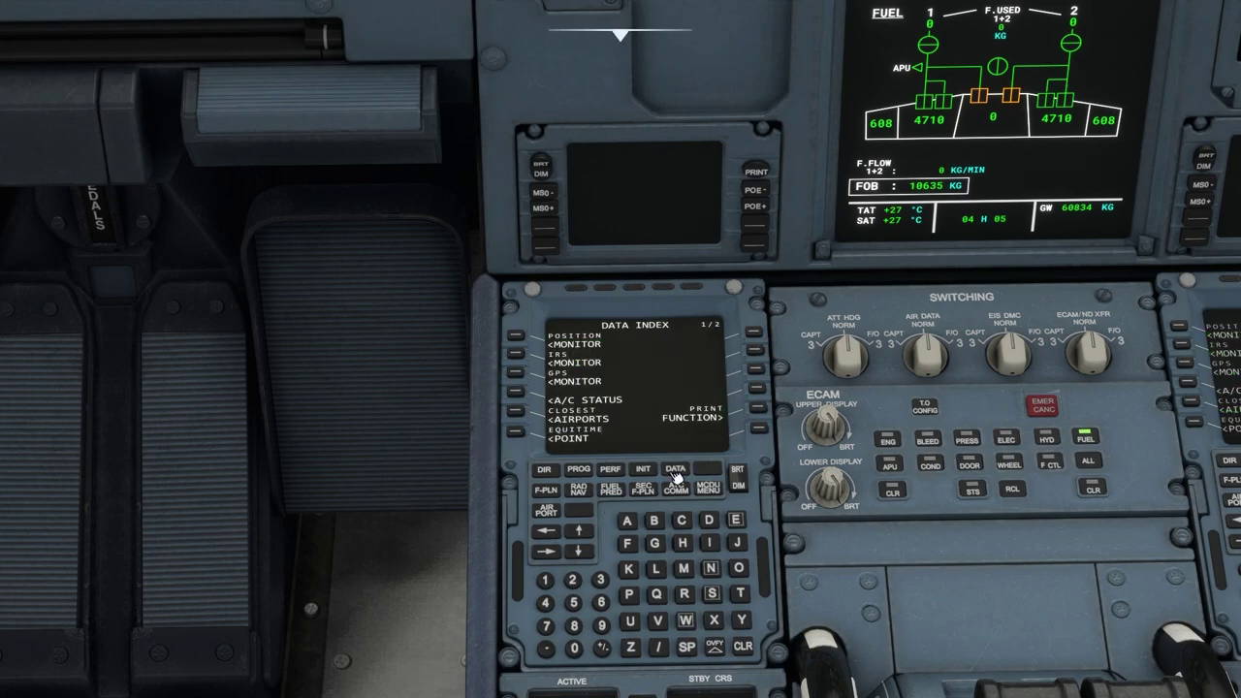
left_click(515, 400)
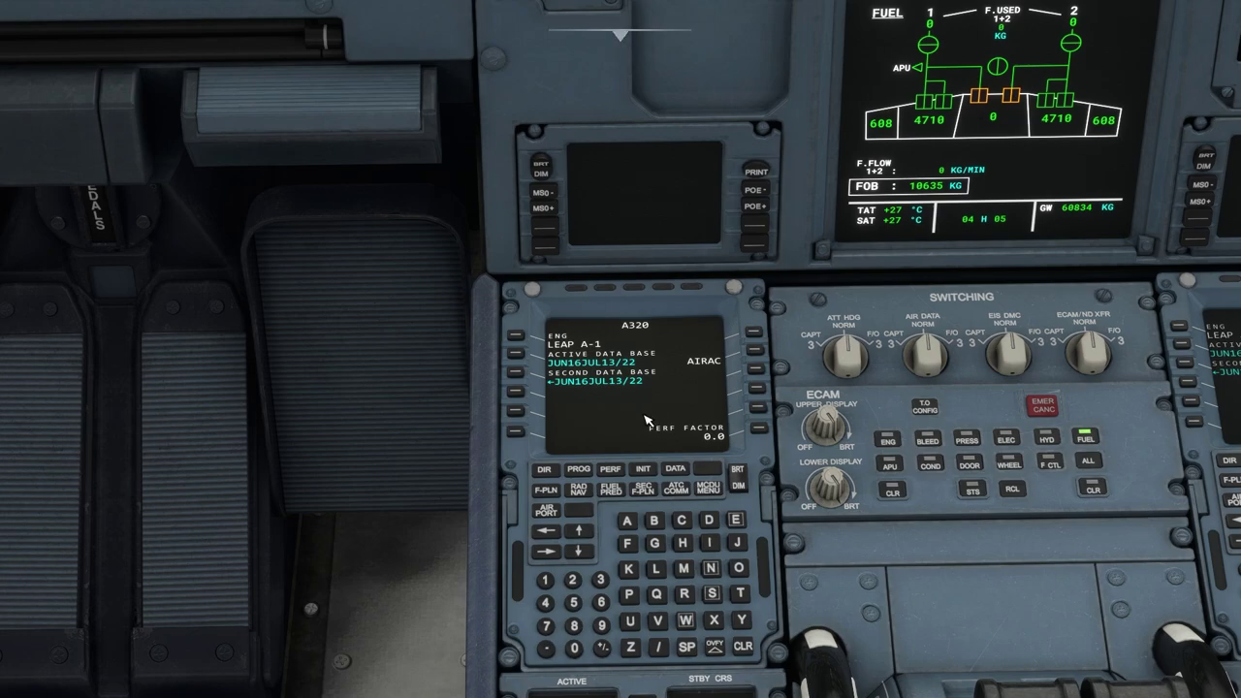
left_click(545, 493)
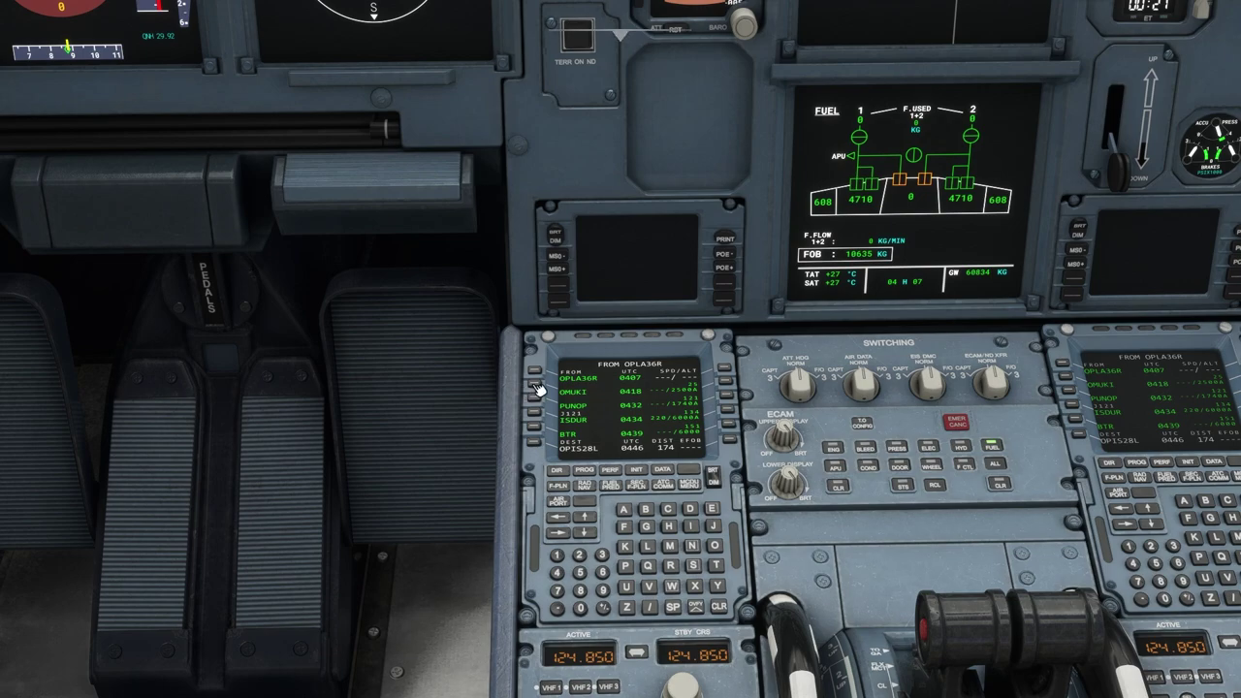
Add SALNA as the next waypoint after OMUKI and insert the temporary revision into the flight plan
left_click(540, 389)
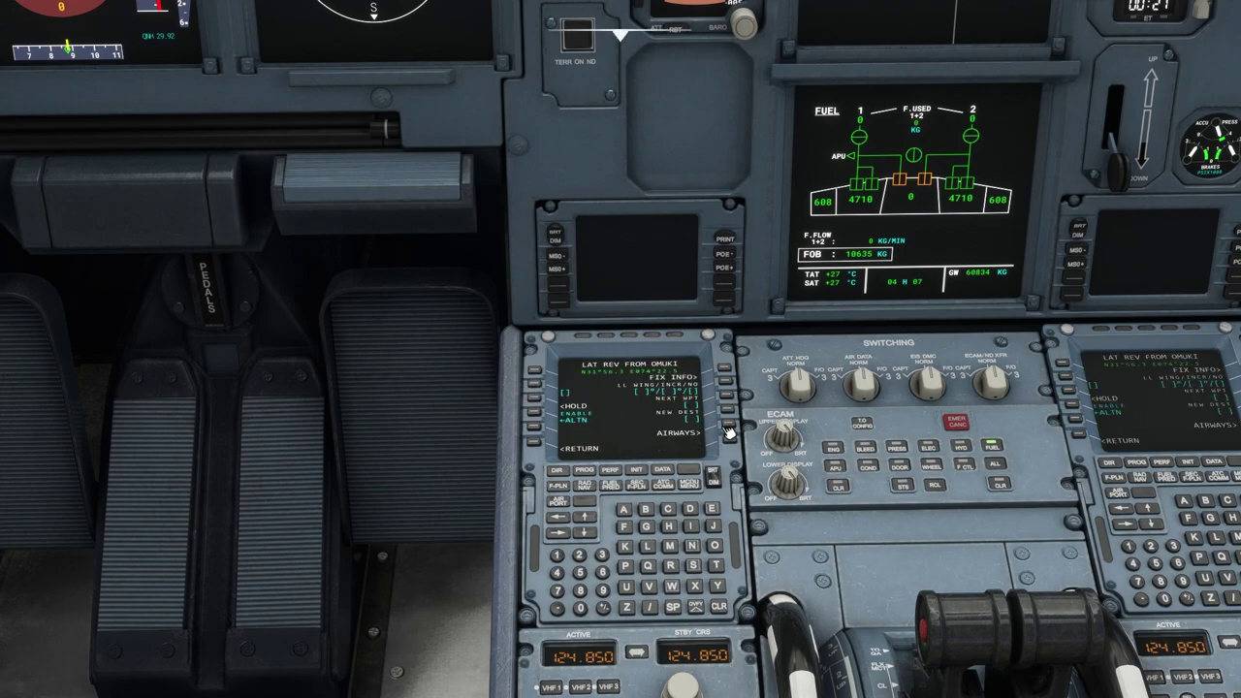
left_click(695, 566)
left_click(624, 509)
left_click(647, 546)
left_click(691, 546)
left_click(624, 509)
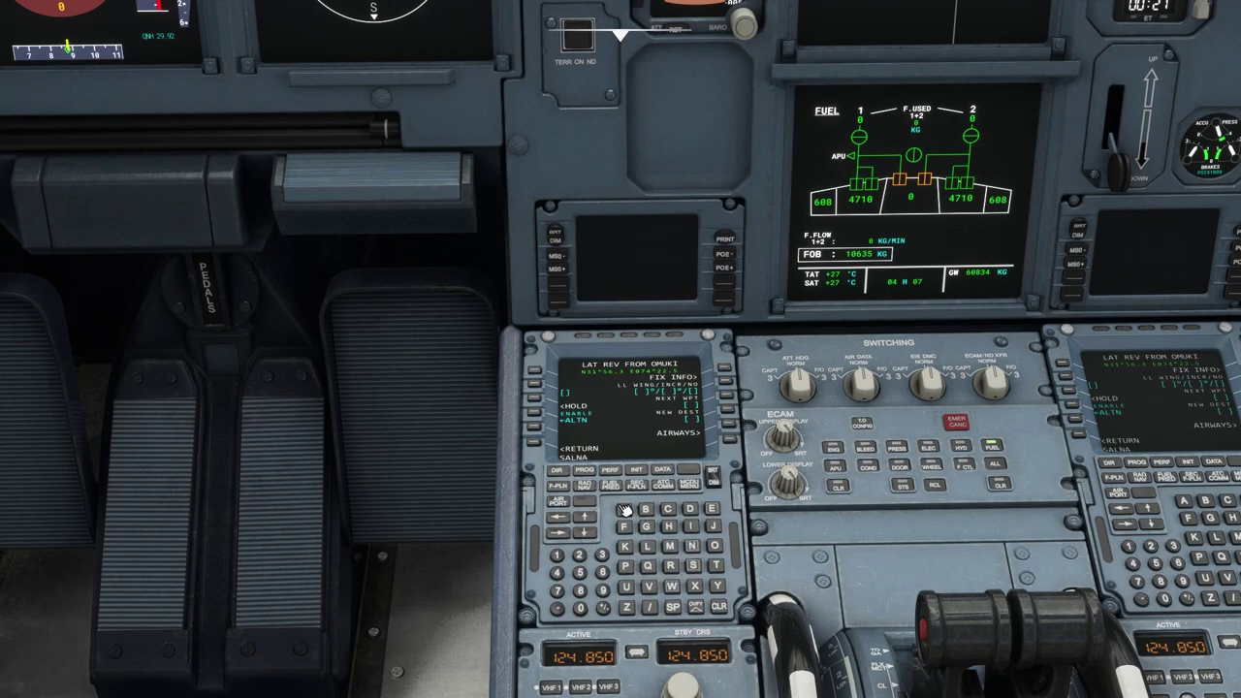
left_click(734, 398)
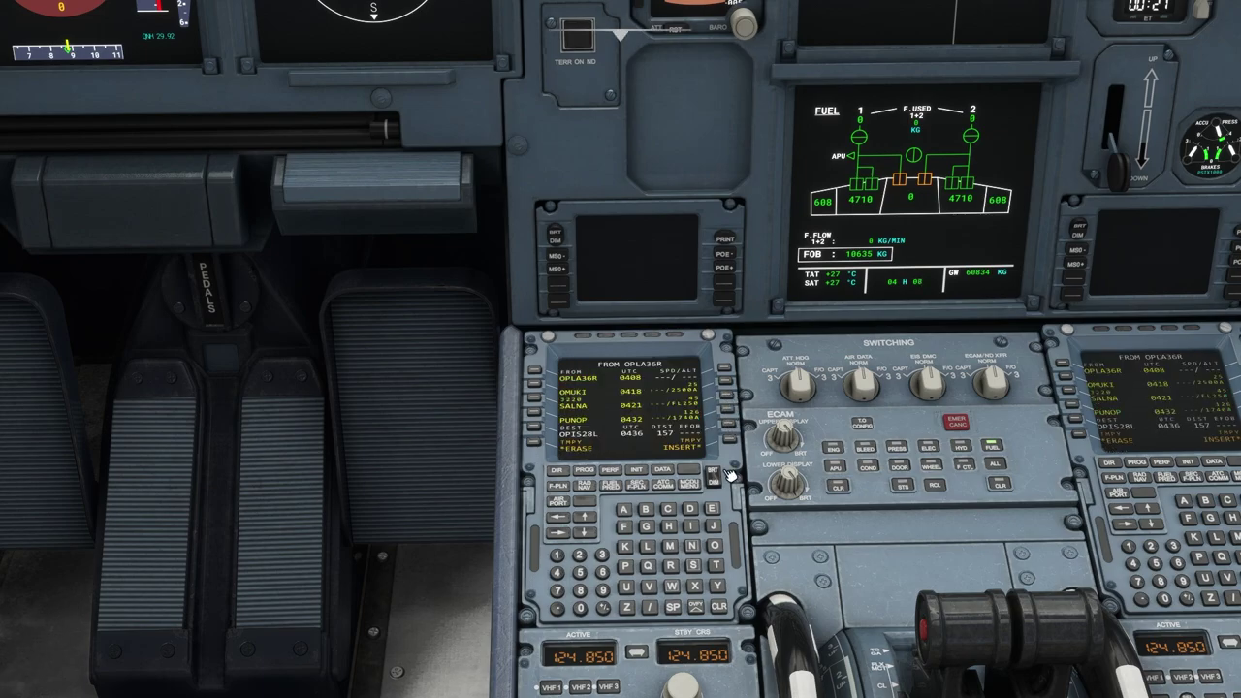
key("ctrl+space")
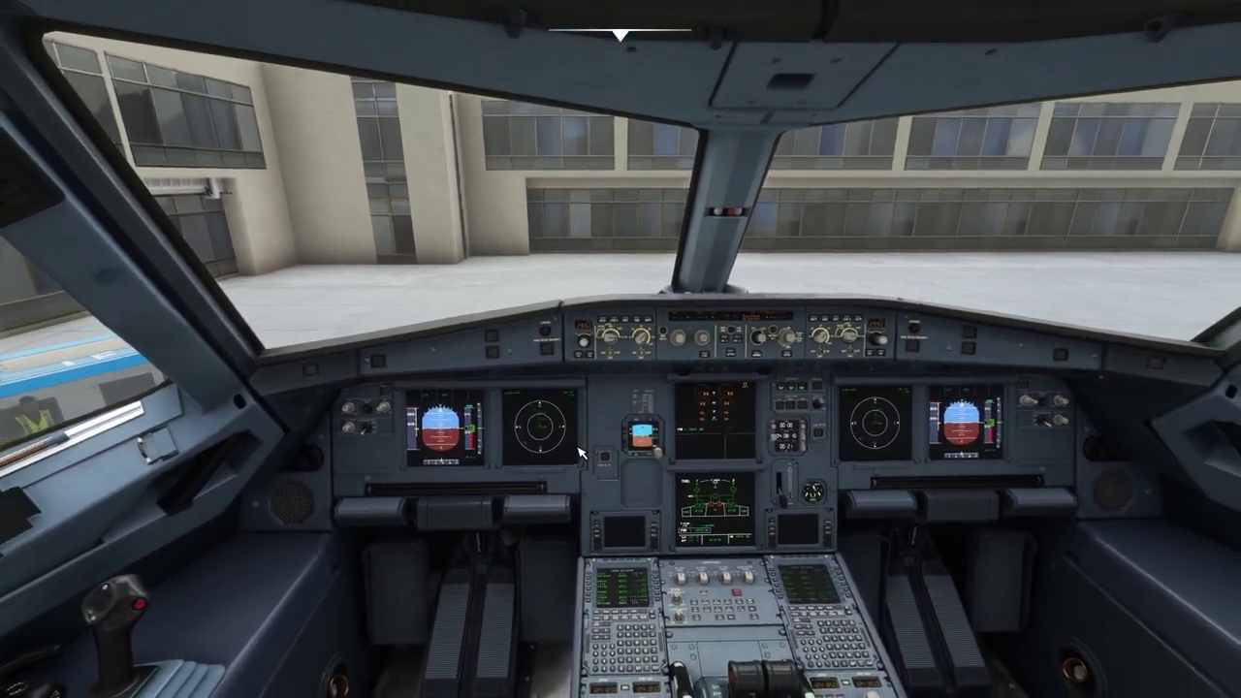
key("a")
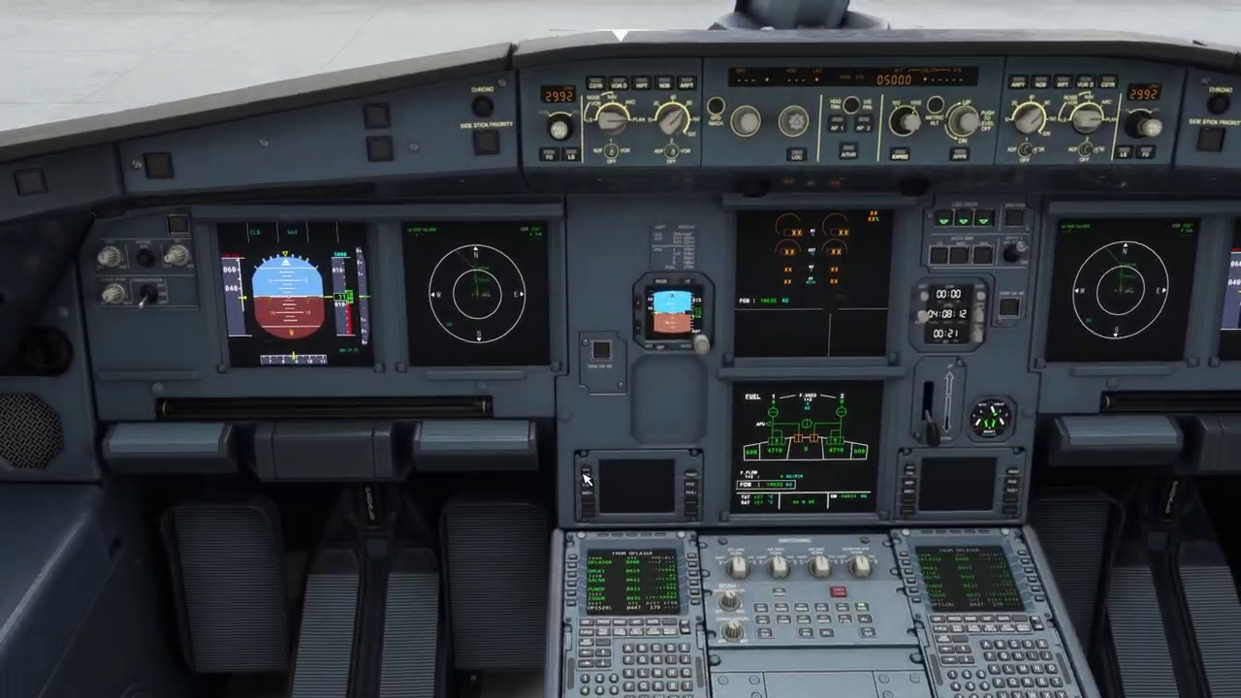